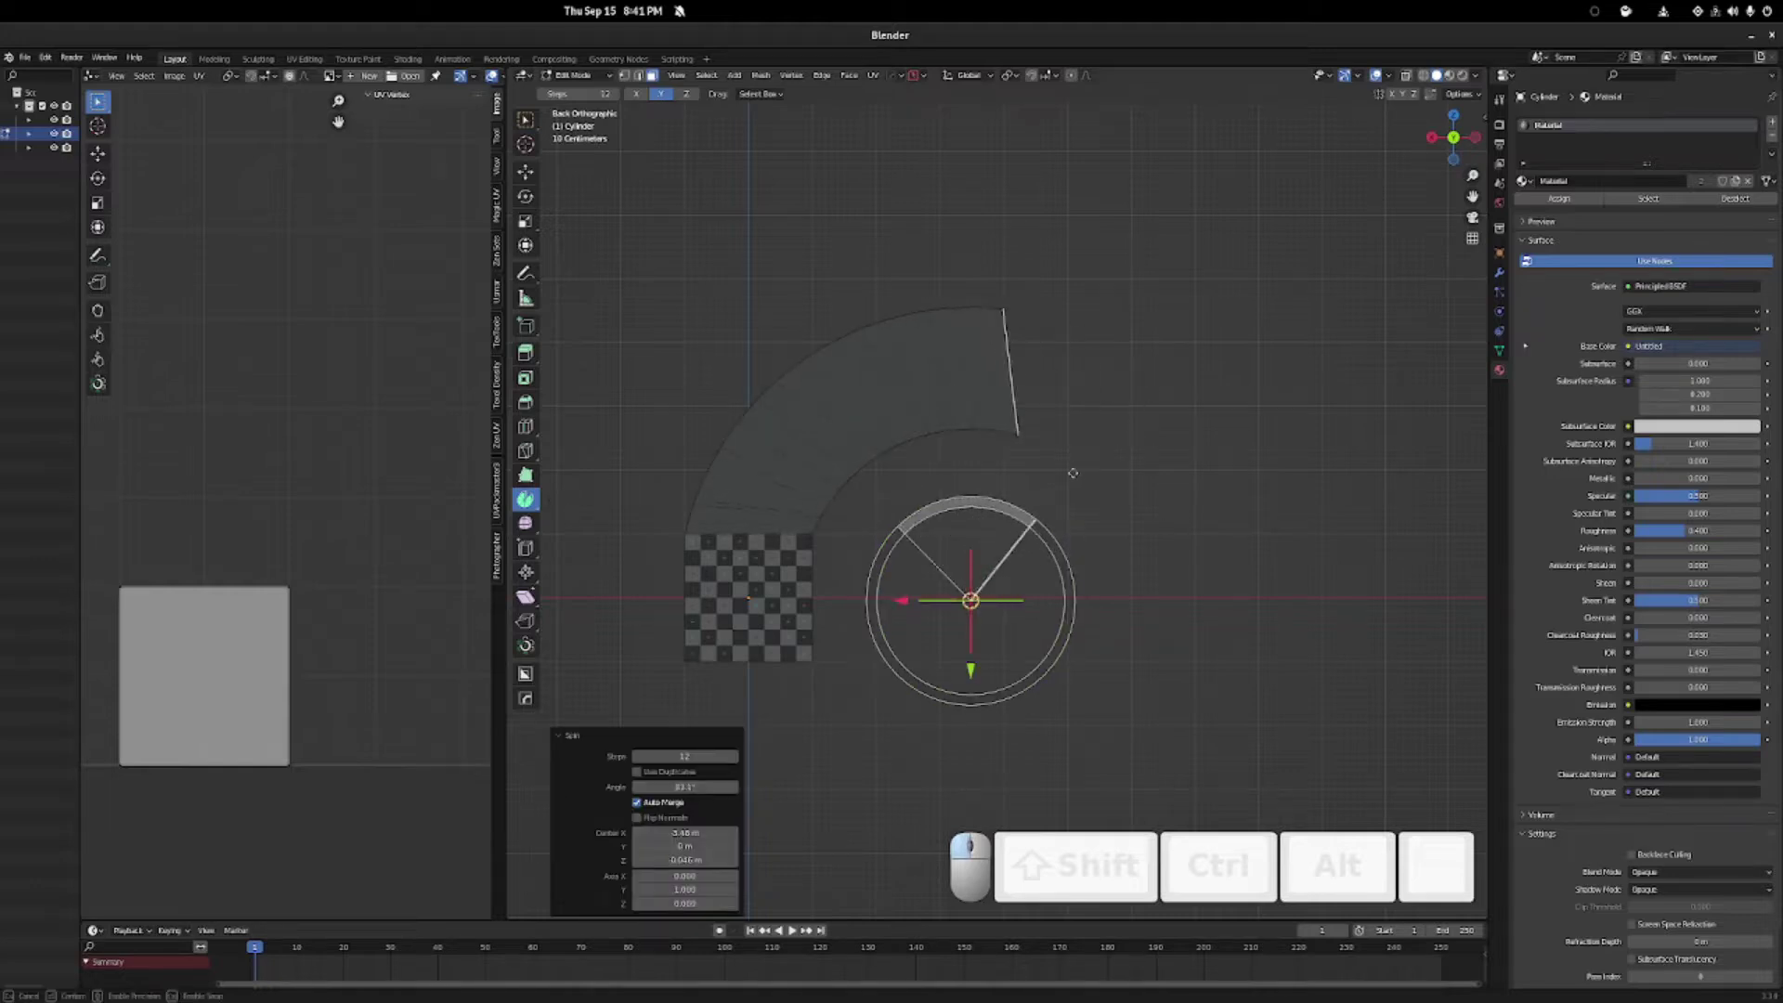
# Extend the spin of the end face to 111° with 12 steps to form the curved arm.
pyautogui.moveTo(1185, 525); pyautogui.dragTo(1180, 520)
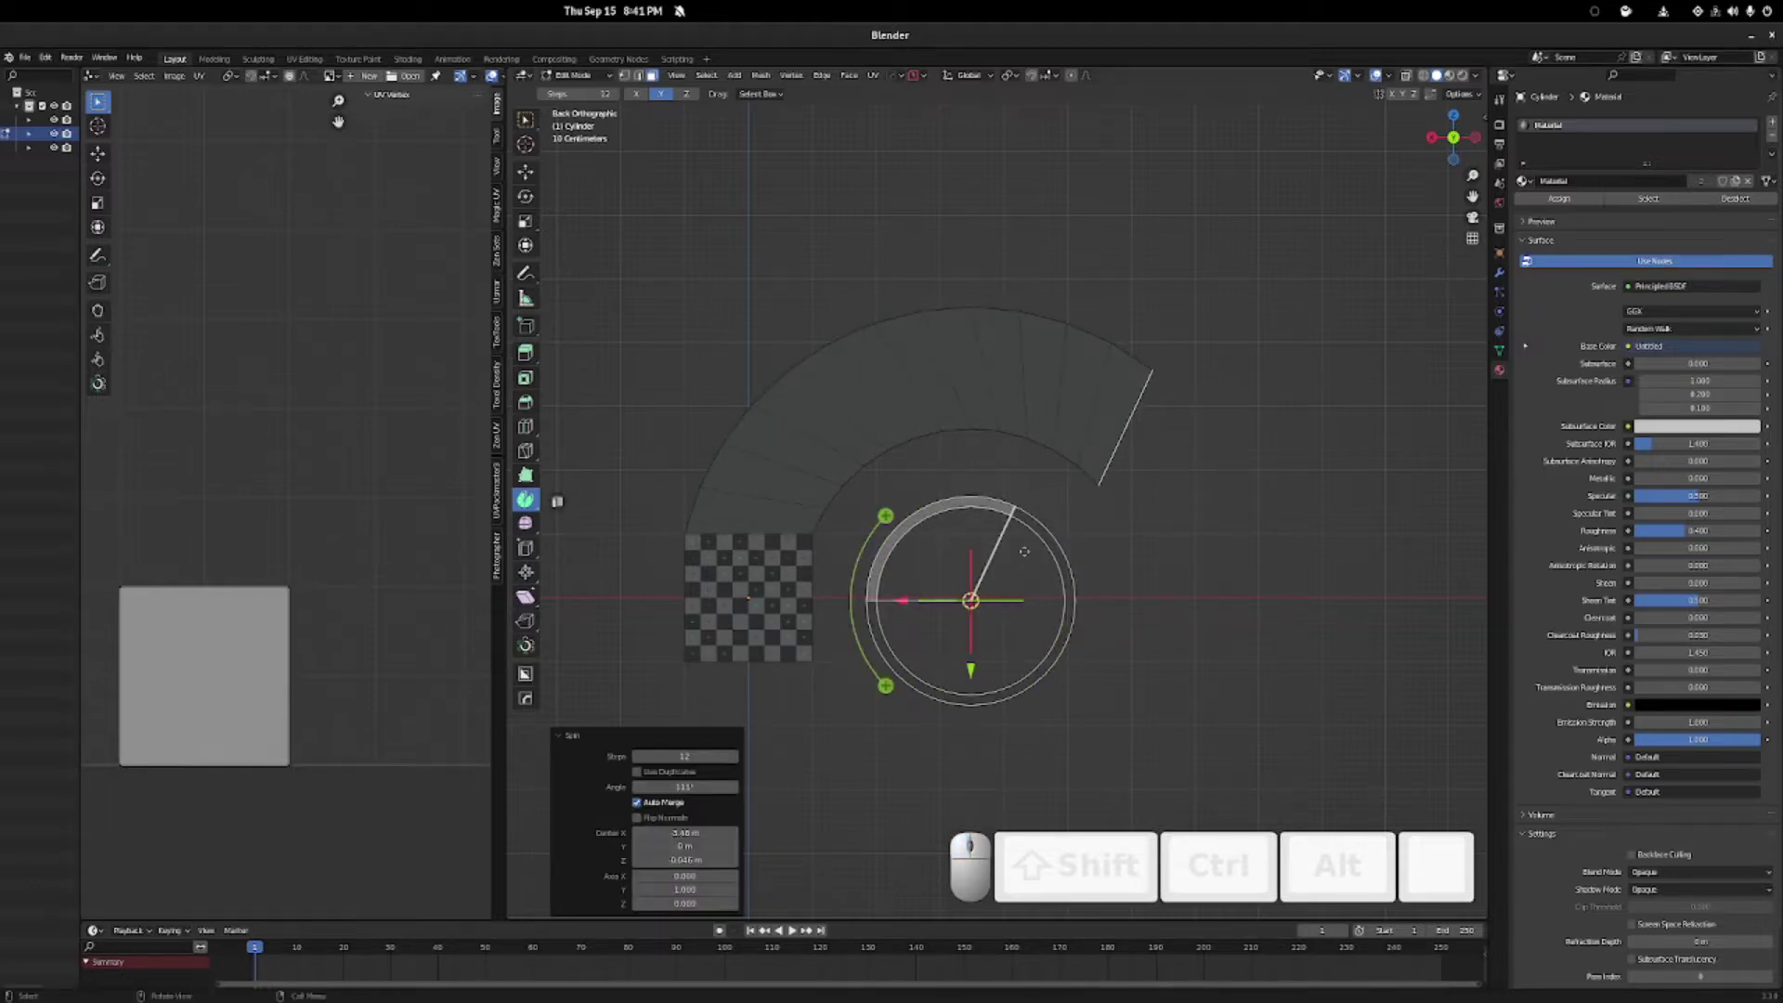
# Lengthen the straight column by moving its bottom face down along Z in two moves.
pyautogui.moveTo(811, 538); pyautogui.dragTo(967, 456, button='middle')
pyautogui.click(976, 449)
pyautogui.click(1182, 675)
pyautogui.press('g')
pyautogui.press('z')
pyautogui.click(1017, 797)
pyautogui.scroll(-5, 1062, 511)
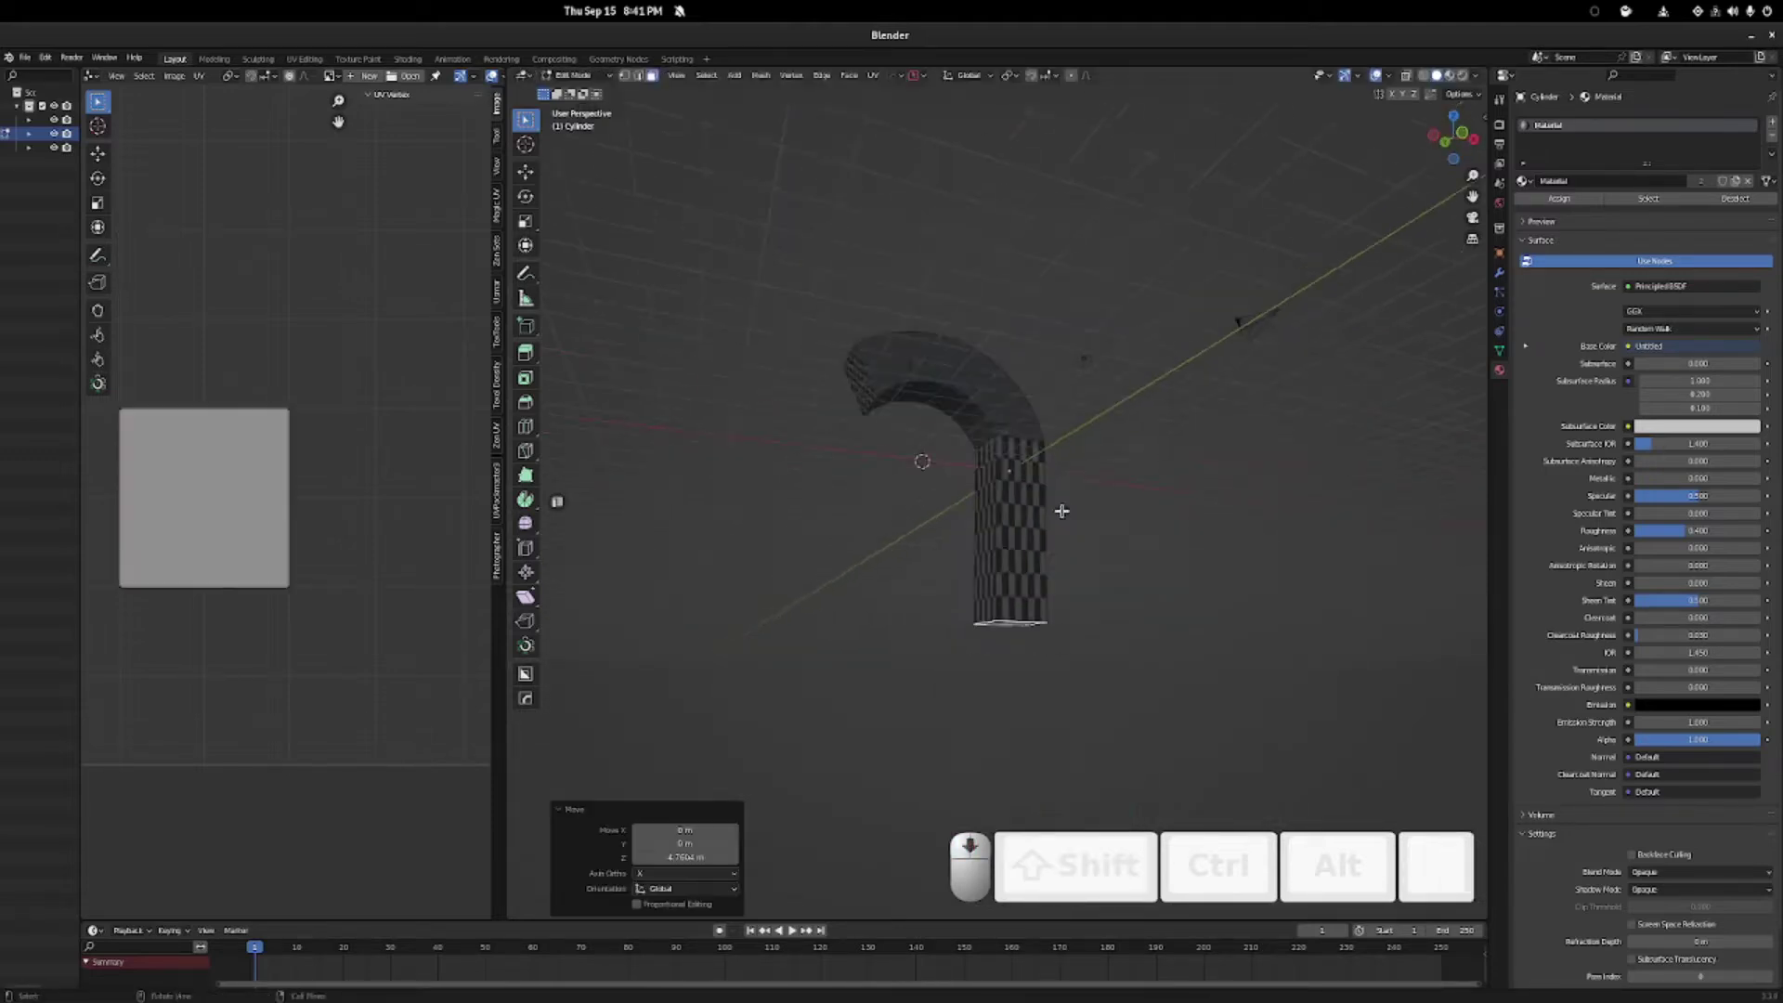
pyautogui.press('g')
pyautogui.press('z')
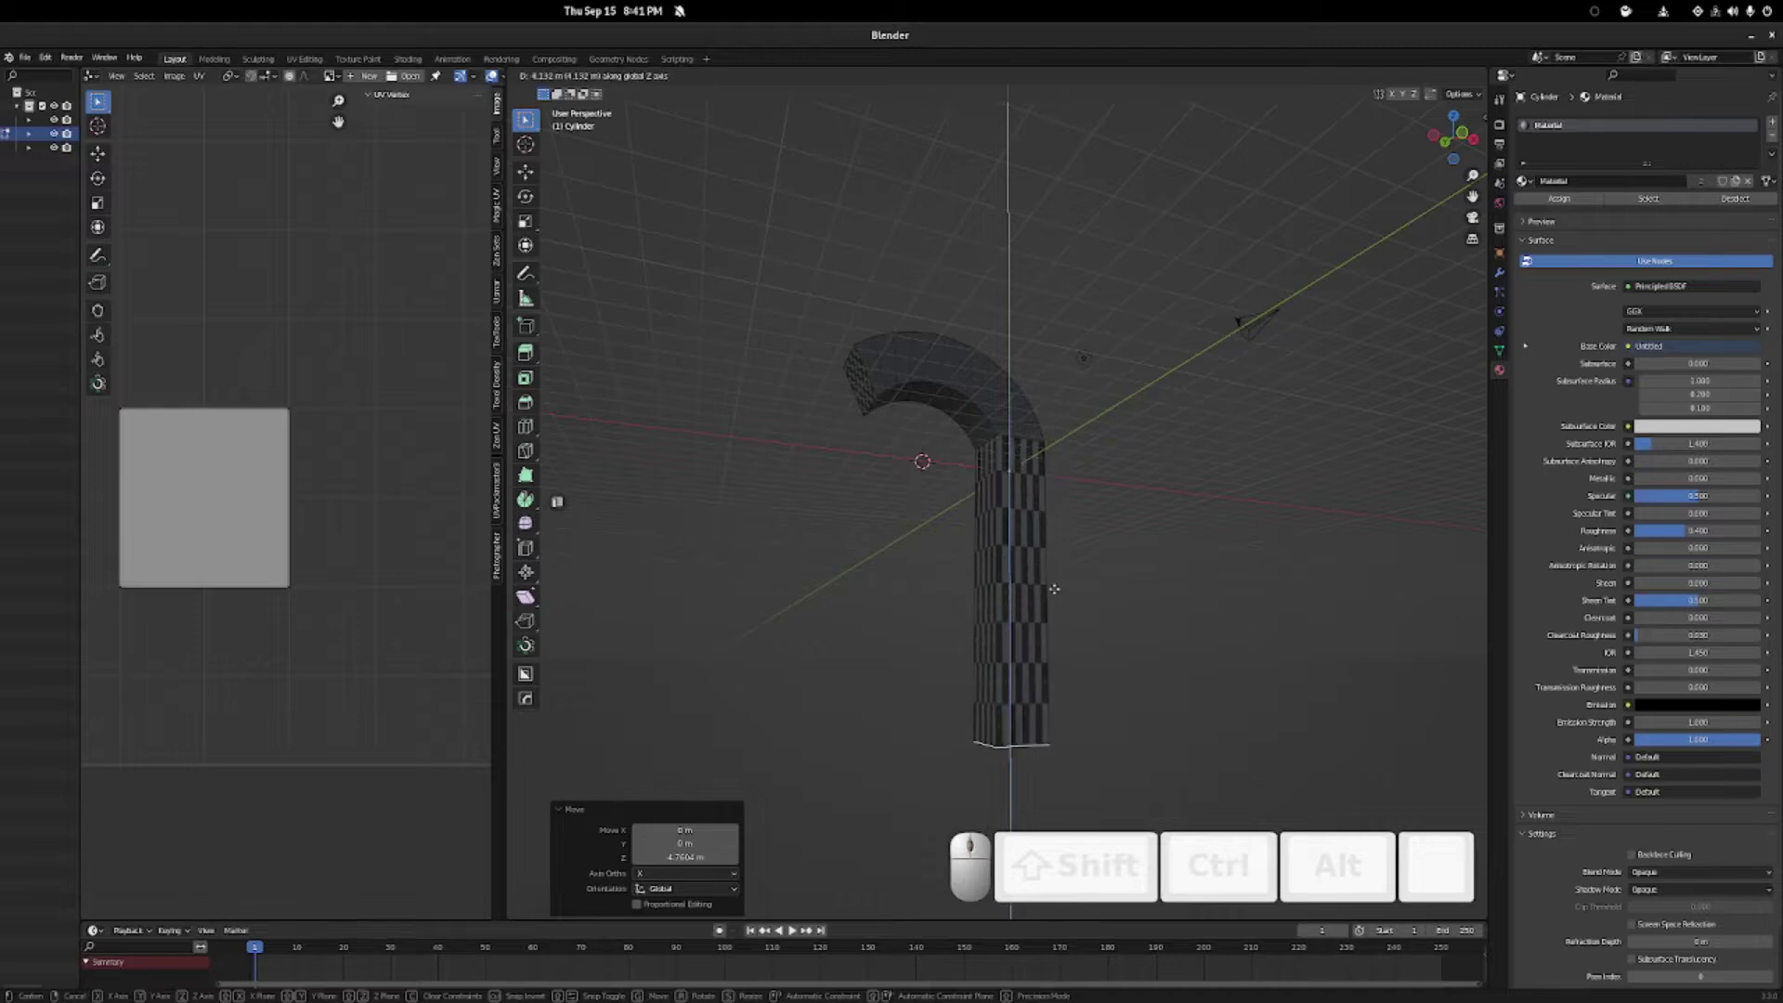
pyautogui.click(1061, 493)
# Select the whole mesh to examine the checker stretching and its current UV layout.
pyautogui.moveTo(1060, 492); pyautogui.dragTo(1198, 492, button='middle')
pyautogui.scroll(4, 1003, 462)
pyautogui.keyDown('shift'); pyautogui.moveTo(994, 487); pyautogui.dragTo(877, 377, button='middle'); pyautogui.keyUp('shift')
pyautogui.moveTo(878, 377); pyautogui.dragTo(955, 382, button='middle')
pyautogui.scroll(-3, 943, 379)
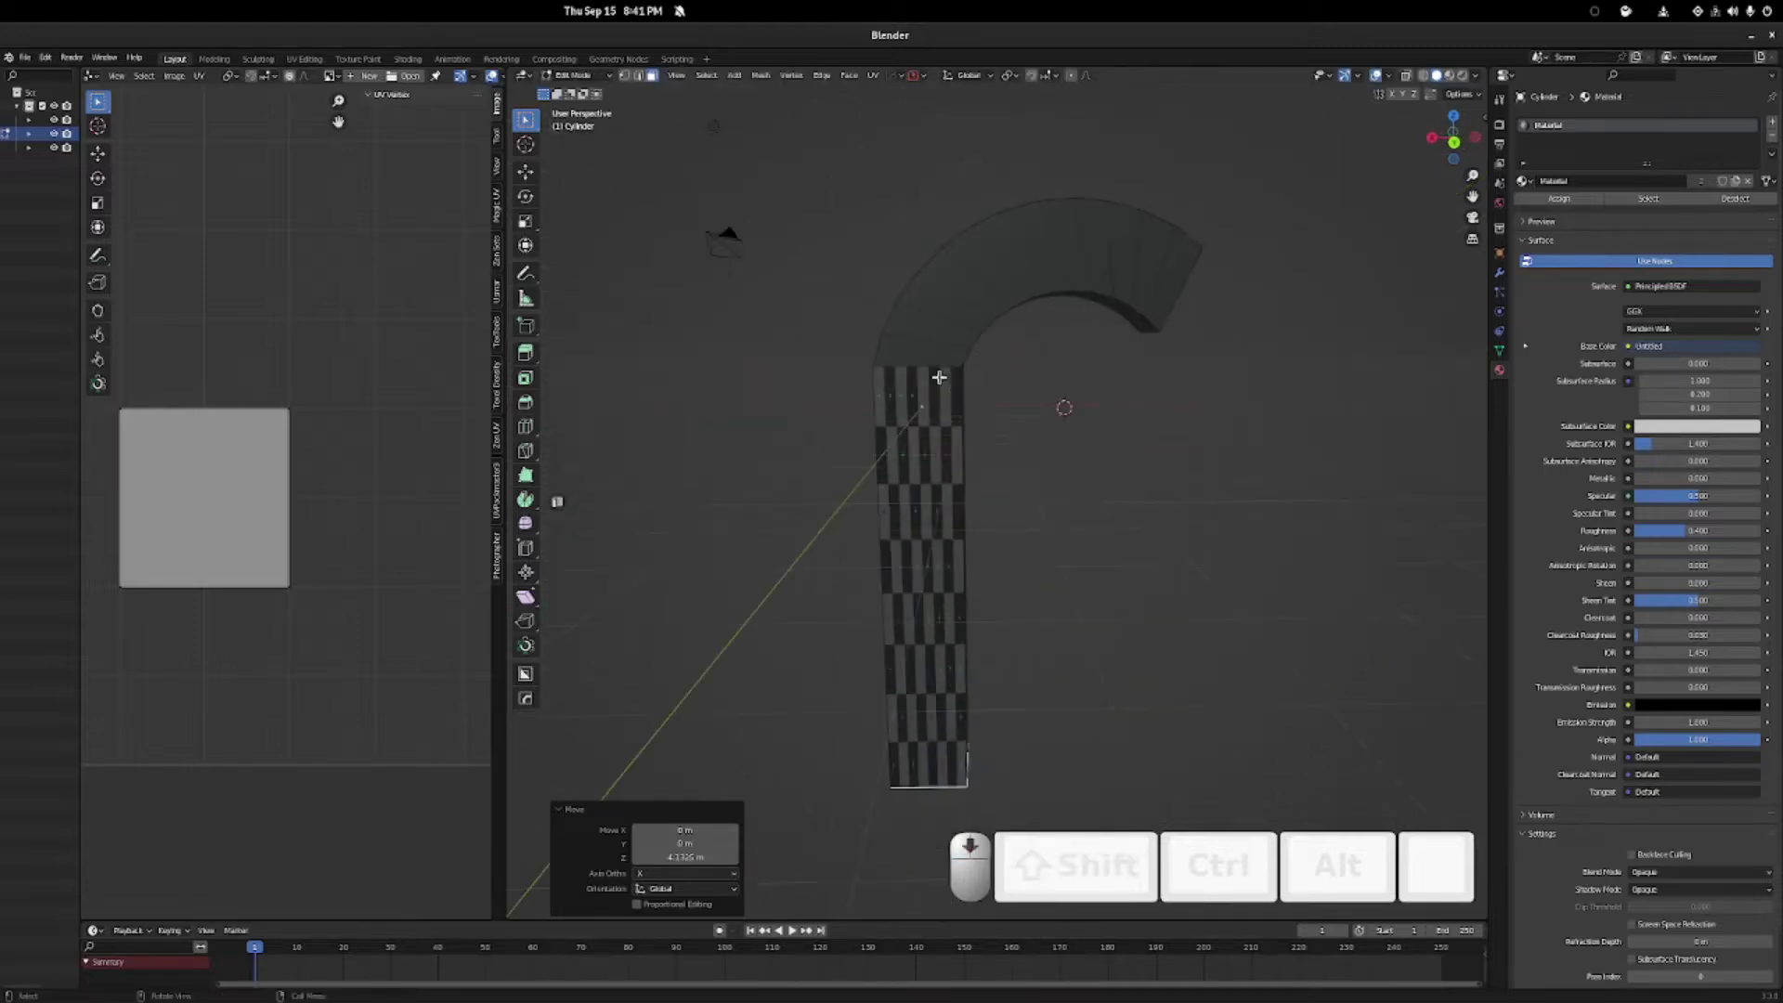
pyautogui.press('Tab')
pyautogui.click(930, 432)
pyautogui.press('a')
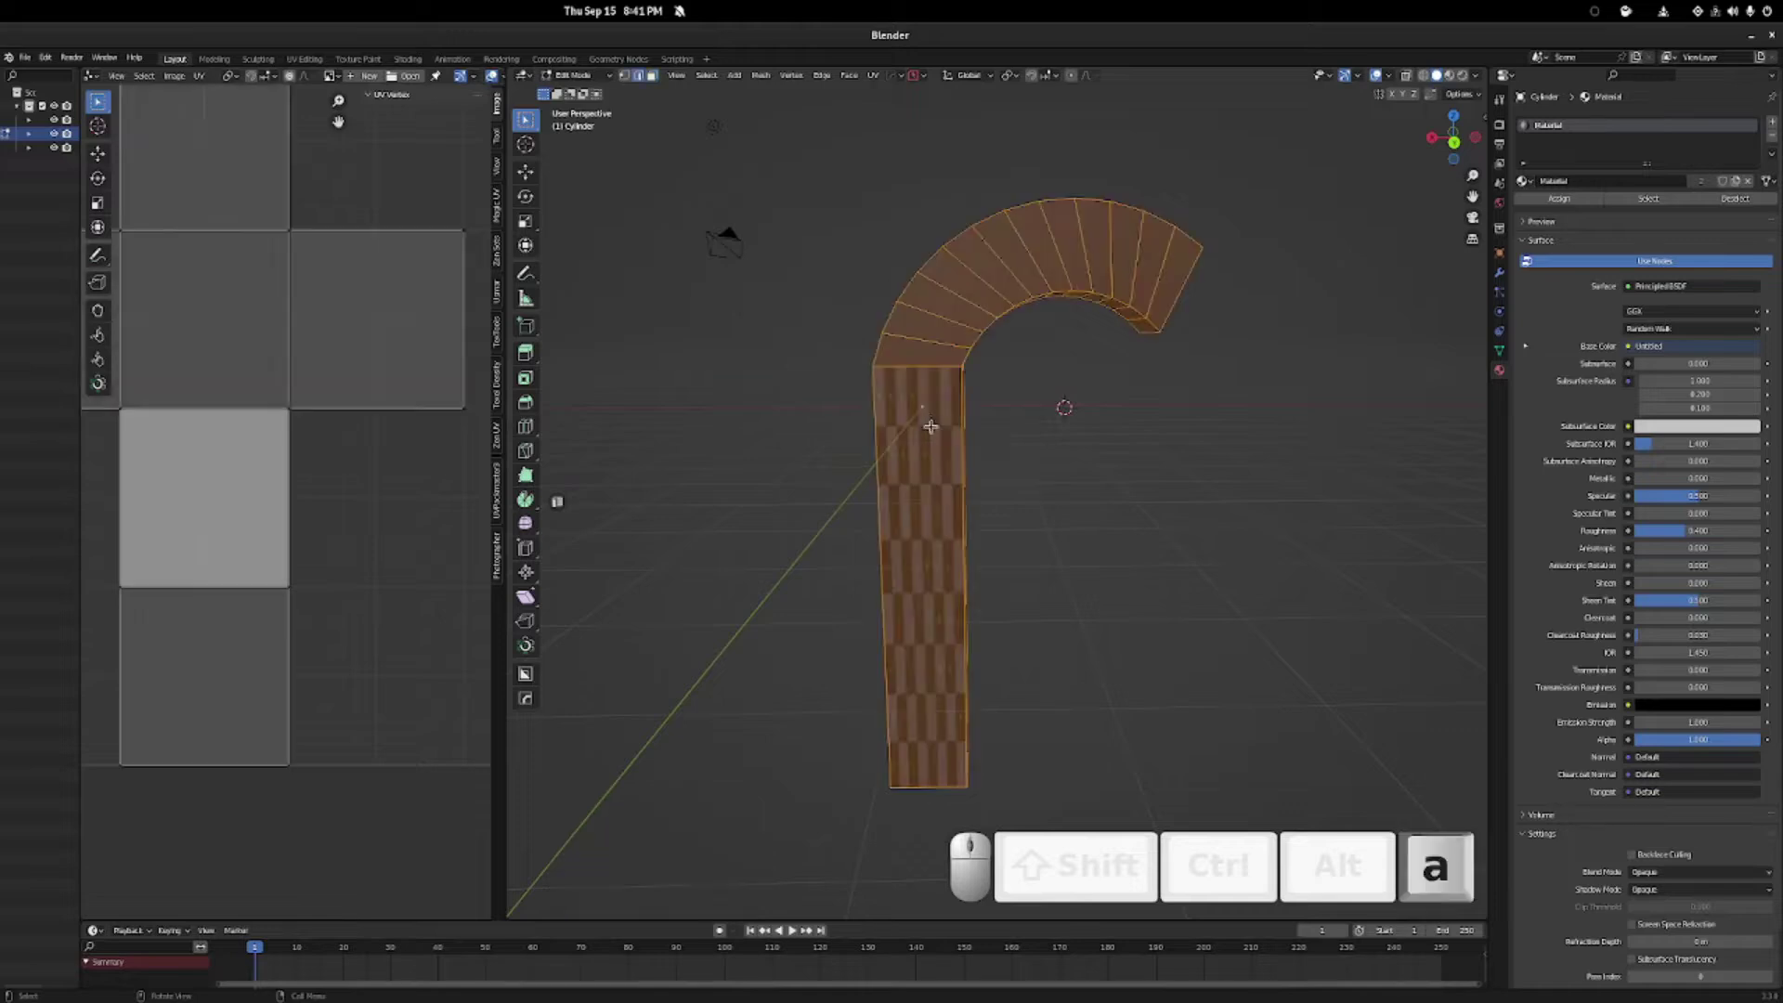
# Select the lengthwise corner edges and the edge loops at the curved end and bend base, and mark them as seams.
pyautogui.press('Tab')
pyautogui.moveTo(940, 427)
pyautogui.mouseDown(button='middle')
pyautogui.moveTo(1027, 464)
pyautogui.moveTo(915, 409)
pyautogui.mouseUp(button='middle')
pyautogui.keyDown('alt'); pyautogui.click(932, 387); pyautogui.keyUp('alt')
pyautogui.keyDown('alt'); pyautogui.keyDown('shift'); pyautogui.click(930, 398); pyautogui.keyUp('shift'); pyautogui.keyUp('alt')
pyautogui.moveTo(1078, 398); pyautogui.dragTo(1240, 400, button='middle')
pyautogui.keyDown('alt'); pyautogui.keyDown('shift'); pyautogui.click(849, 234); pyautogui.keyUp('shift'); pyautogui.keyUp('alt')
pyautogui.keyDown('alt'); pyautogui.keyDown('shift'); pyautogui.click(999, 326); pyautogui.keyUp('shift'); pyautogui.keyUp('alt')
pyautogui.moveTo(985, 351); pyautogui.dragTo(864, 298, button='middle')
pyautogui.keyDown('alt'); pyautogui.keyDown('shift'); pyautogui.click(840, 287); pyautogui.keyUp('shift'); pyautogui.keyUp('alt')
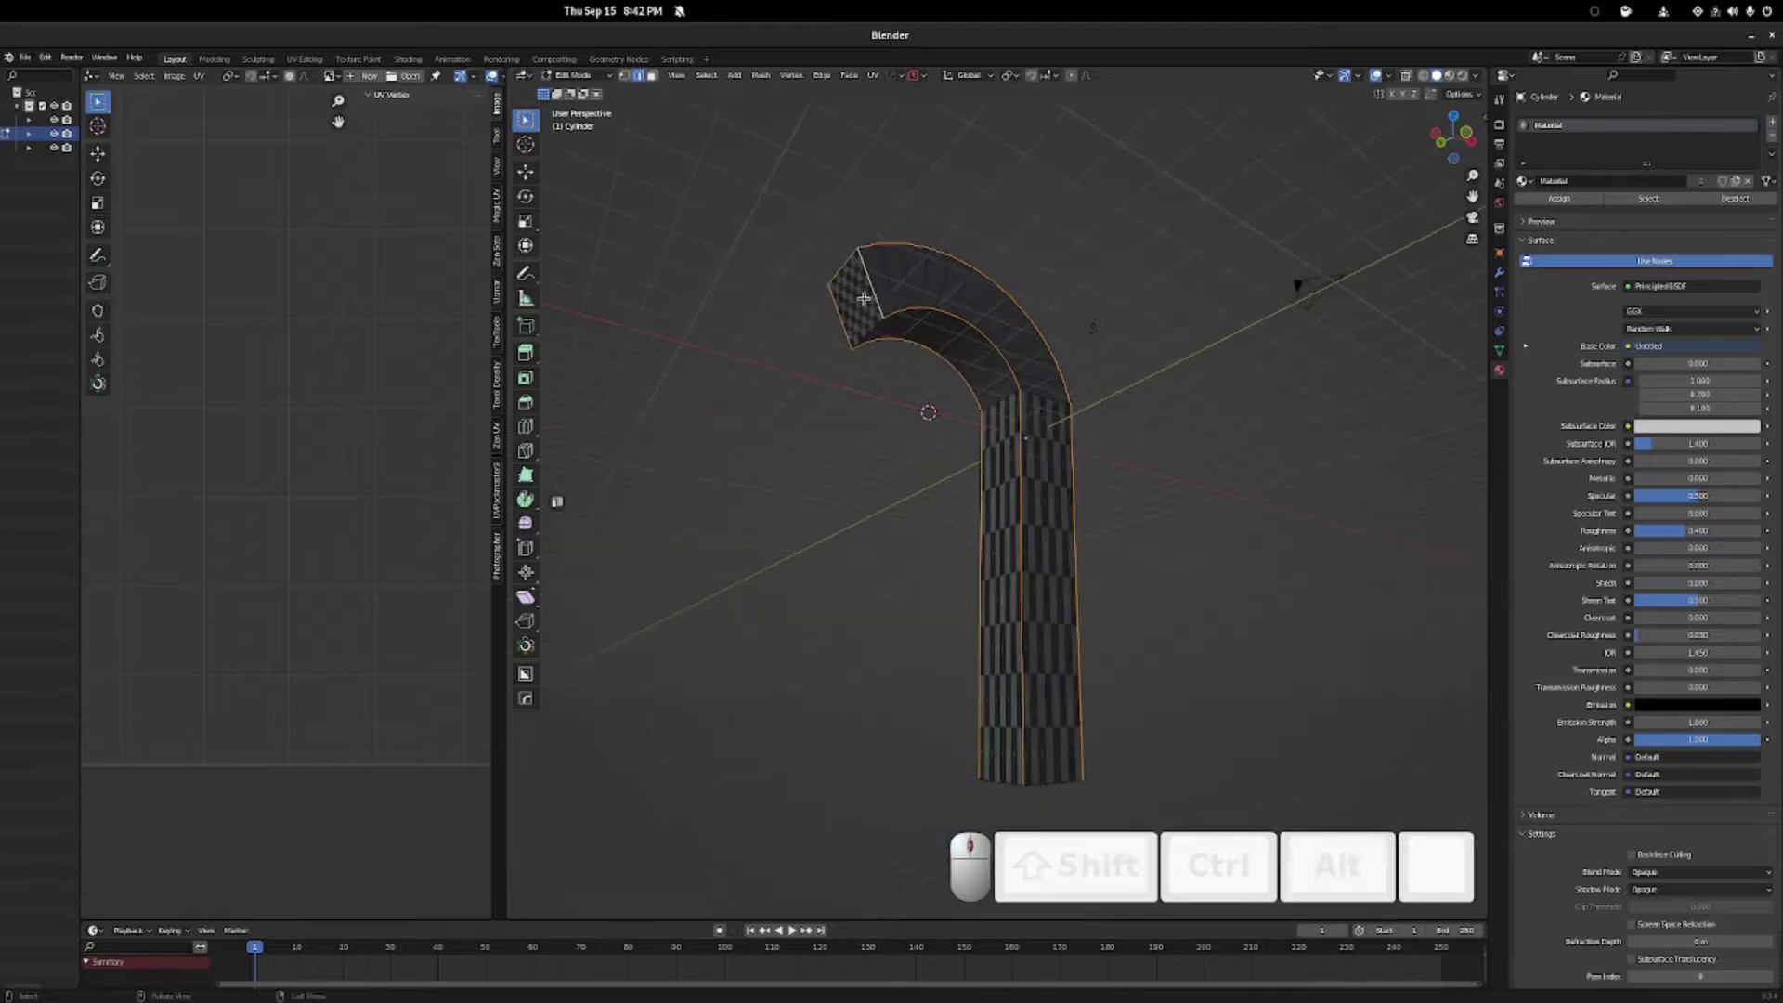
pyautogui.keyDown('alt'); pyautogui.keyDown('shift'); pyautogui.click(864, 323); pyautogui.keyUp('shift'); pyautogui.keyUp('alt')
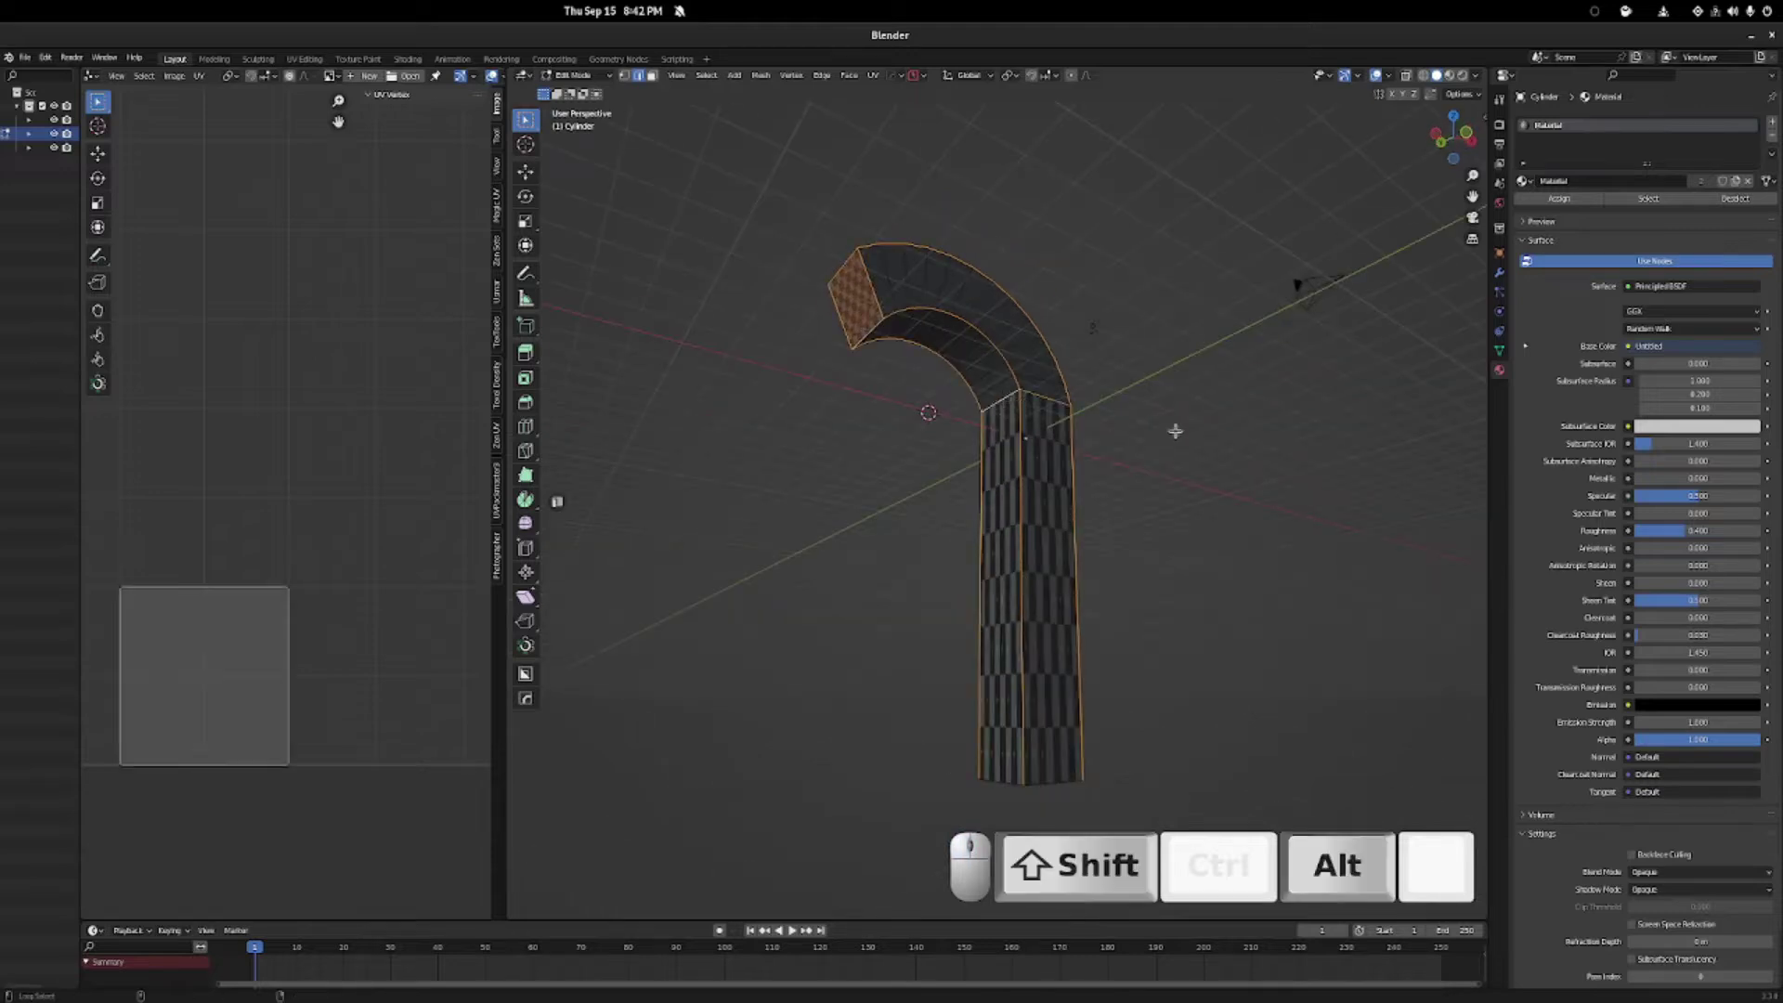
pyautogui.keyDown('alt'); pyautogui.keyDown('shift'); pyautogui.click(1054, 786); pyautogui.keyUp('shift'); pyautogui.keyUp('alt')
pyautogui.moveTo(1053, 786); pyautogui.dragTo(1041, 574, button='middle')
pyautogui.hotkey('ctrl', 'z')
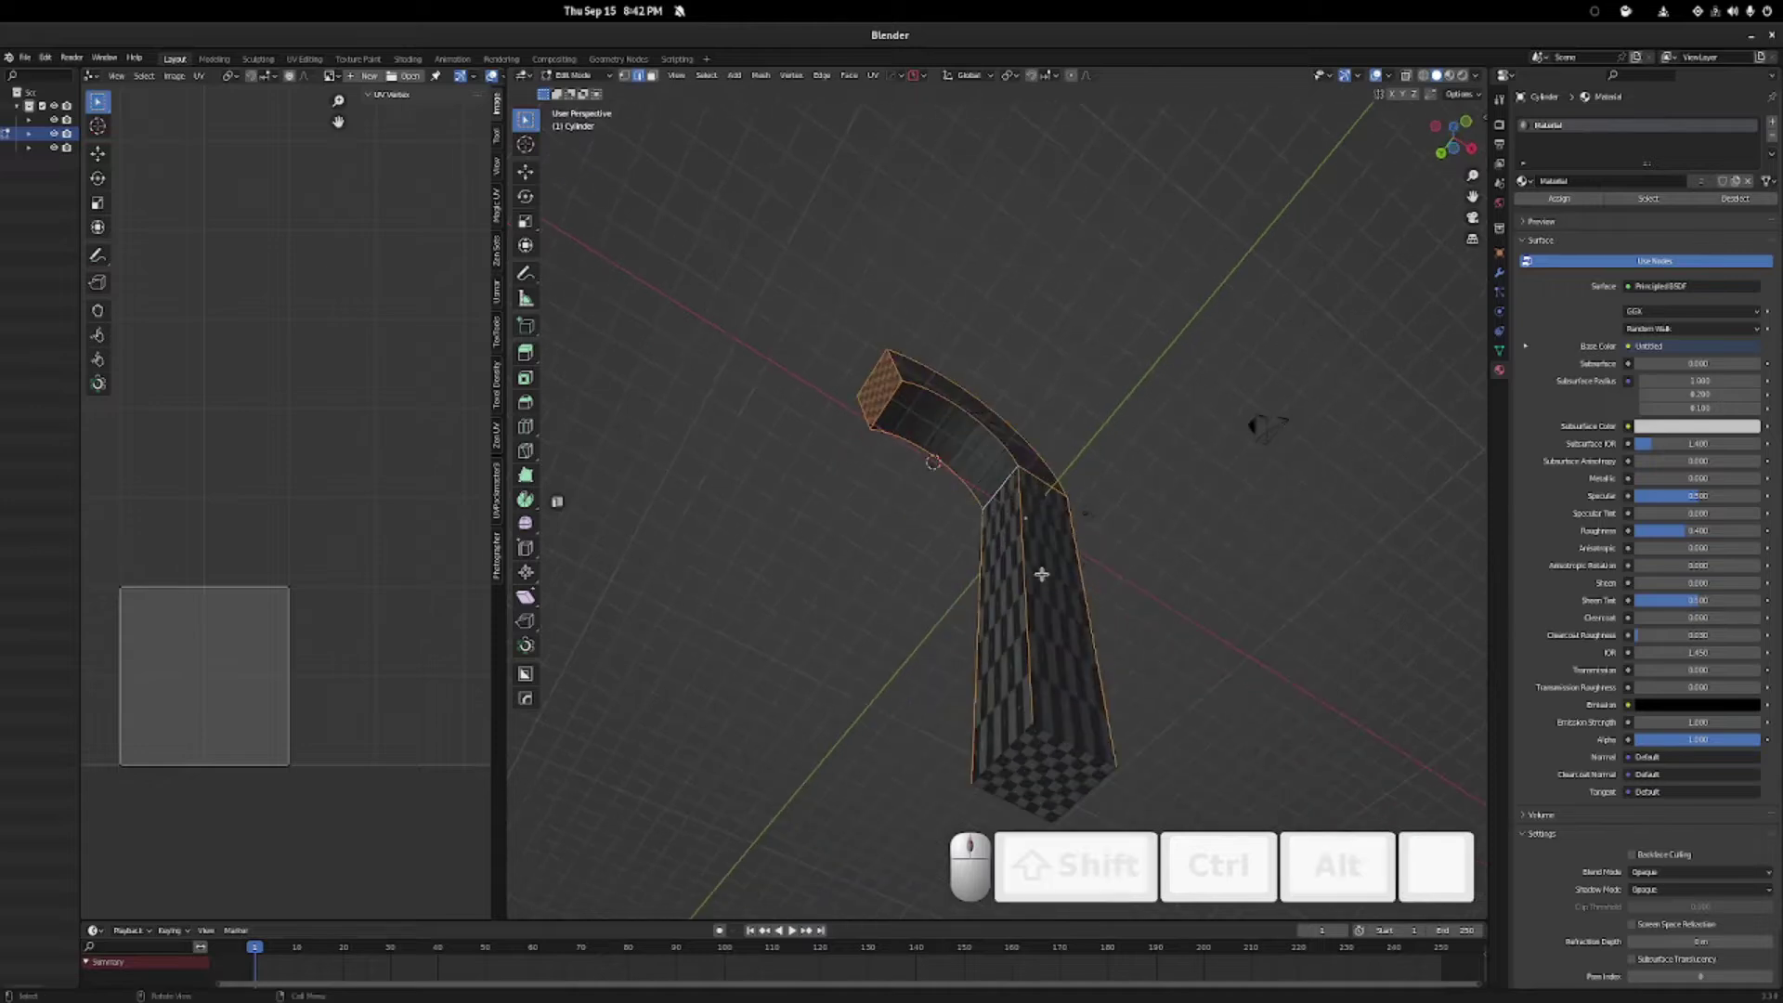
pyautogui.press('u')
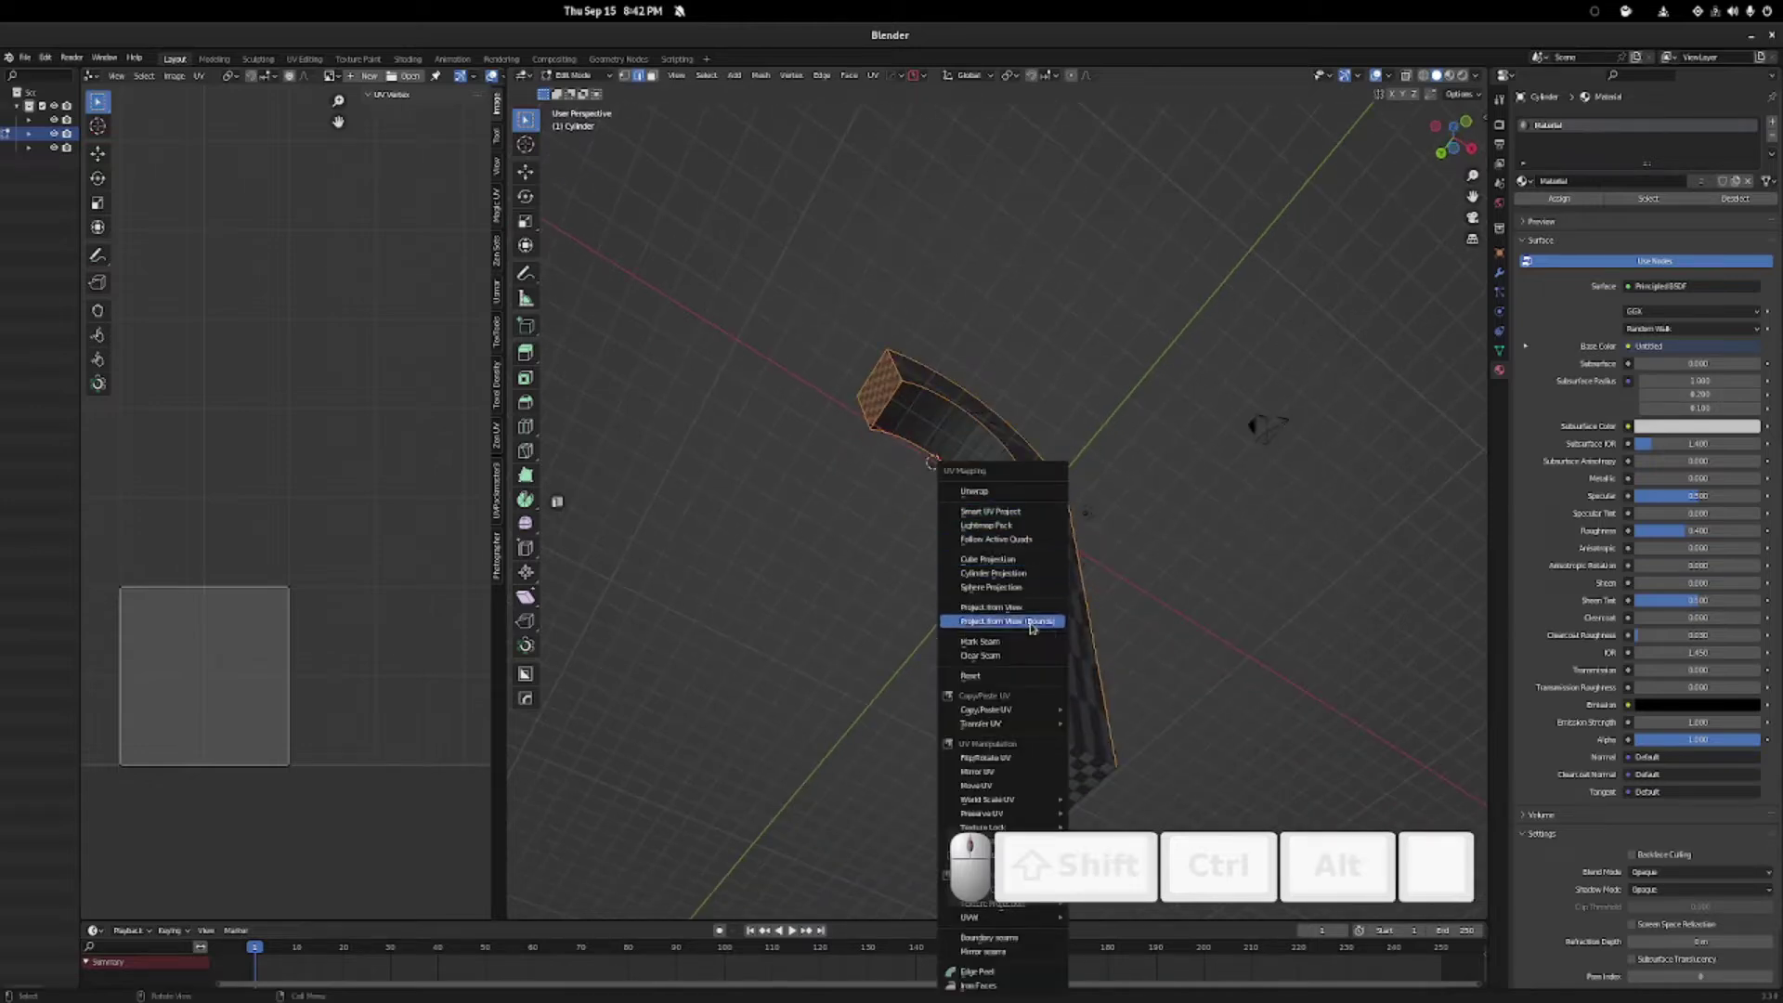
pyautogui.click(994, 641)
# Select the column's bottom face and mark its boundary edges as seams.
pyautogui.click(1048, 751)
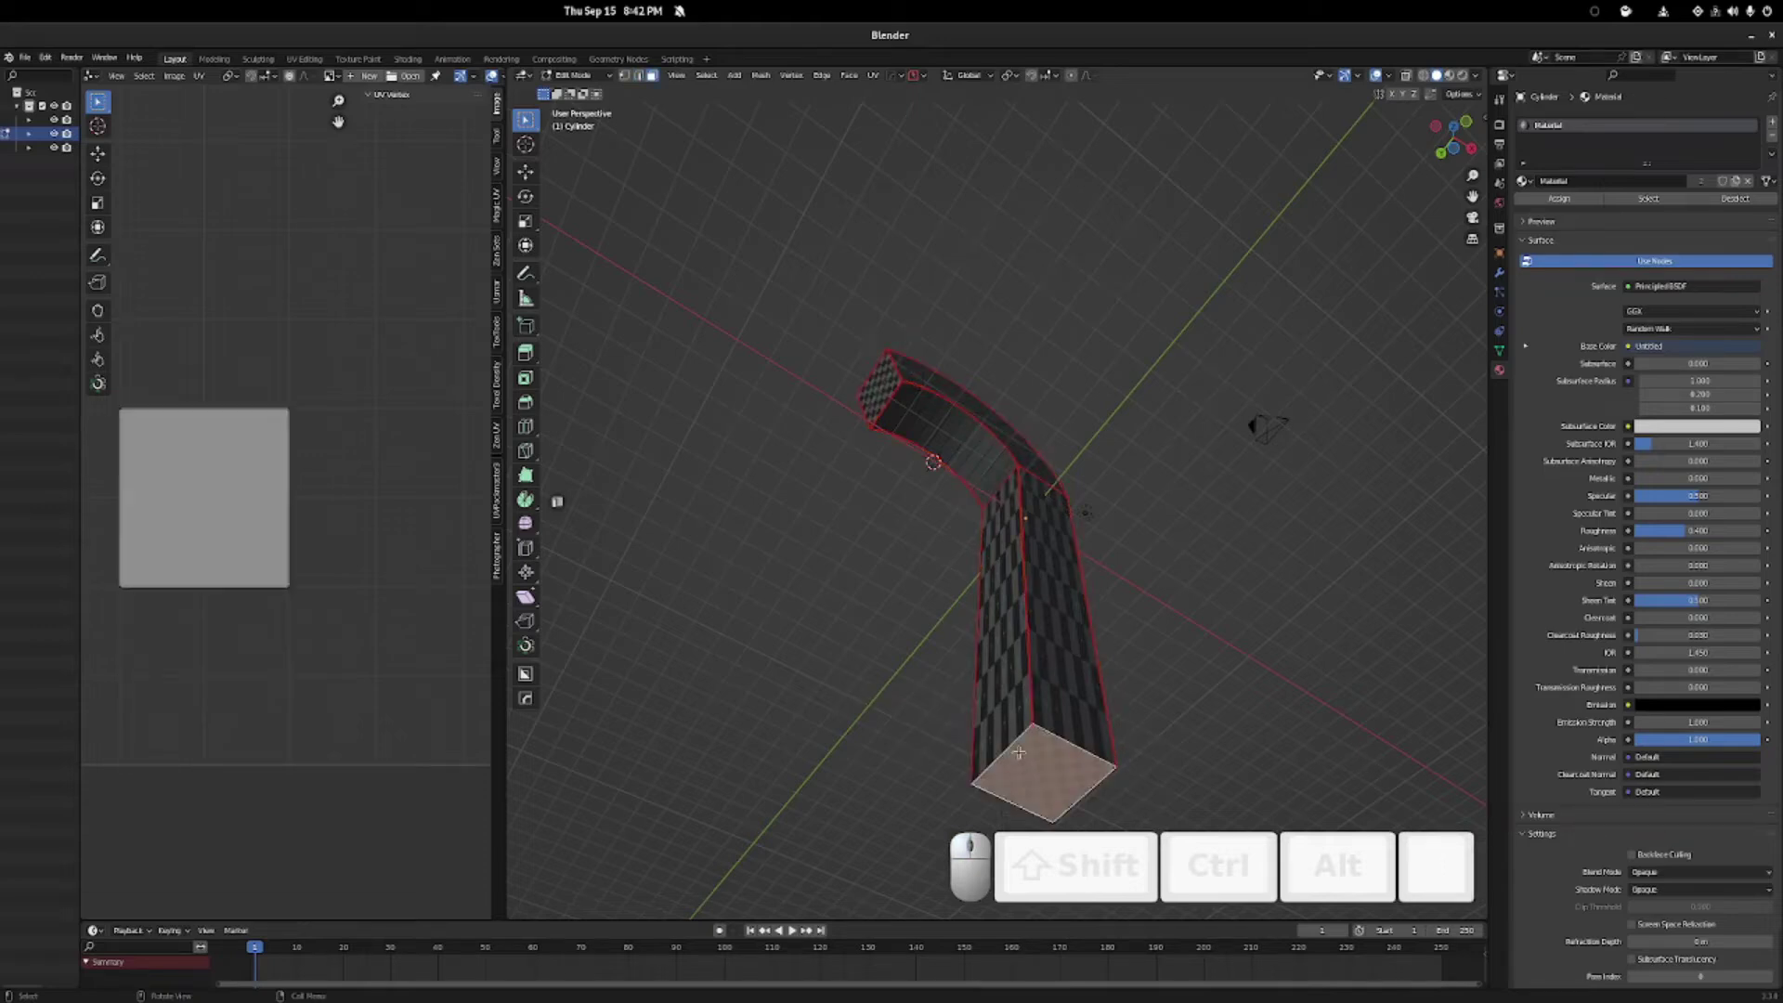
pyautogui.press('u')
pyautogui.click(1013, 640)
# Select the whole mesh and unwrap it along the marked seams.
pyautogui.click(1069, 568)
pyautogui.moveTo(1083, 542); pyautogui.dragTo(1027, 446, button='middle')
pyautogui.keyDown('shift'); pyautogui.moveTo(1026, 446); pyautogui.dragTo(1008, 545, button='middle'); pyautogui.keyUp('shift')
pyautogui.press('a')
pyautogui.press('u')
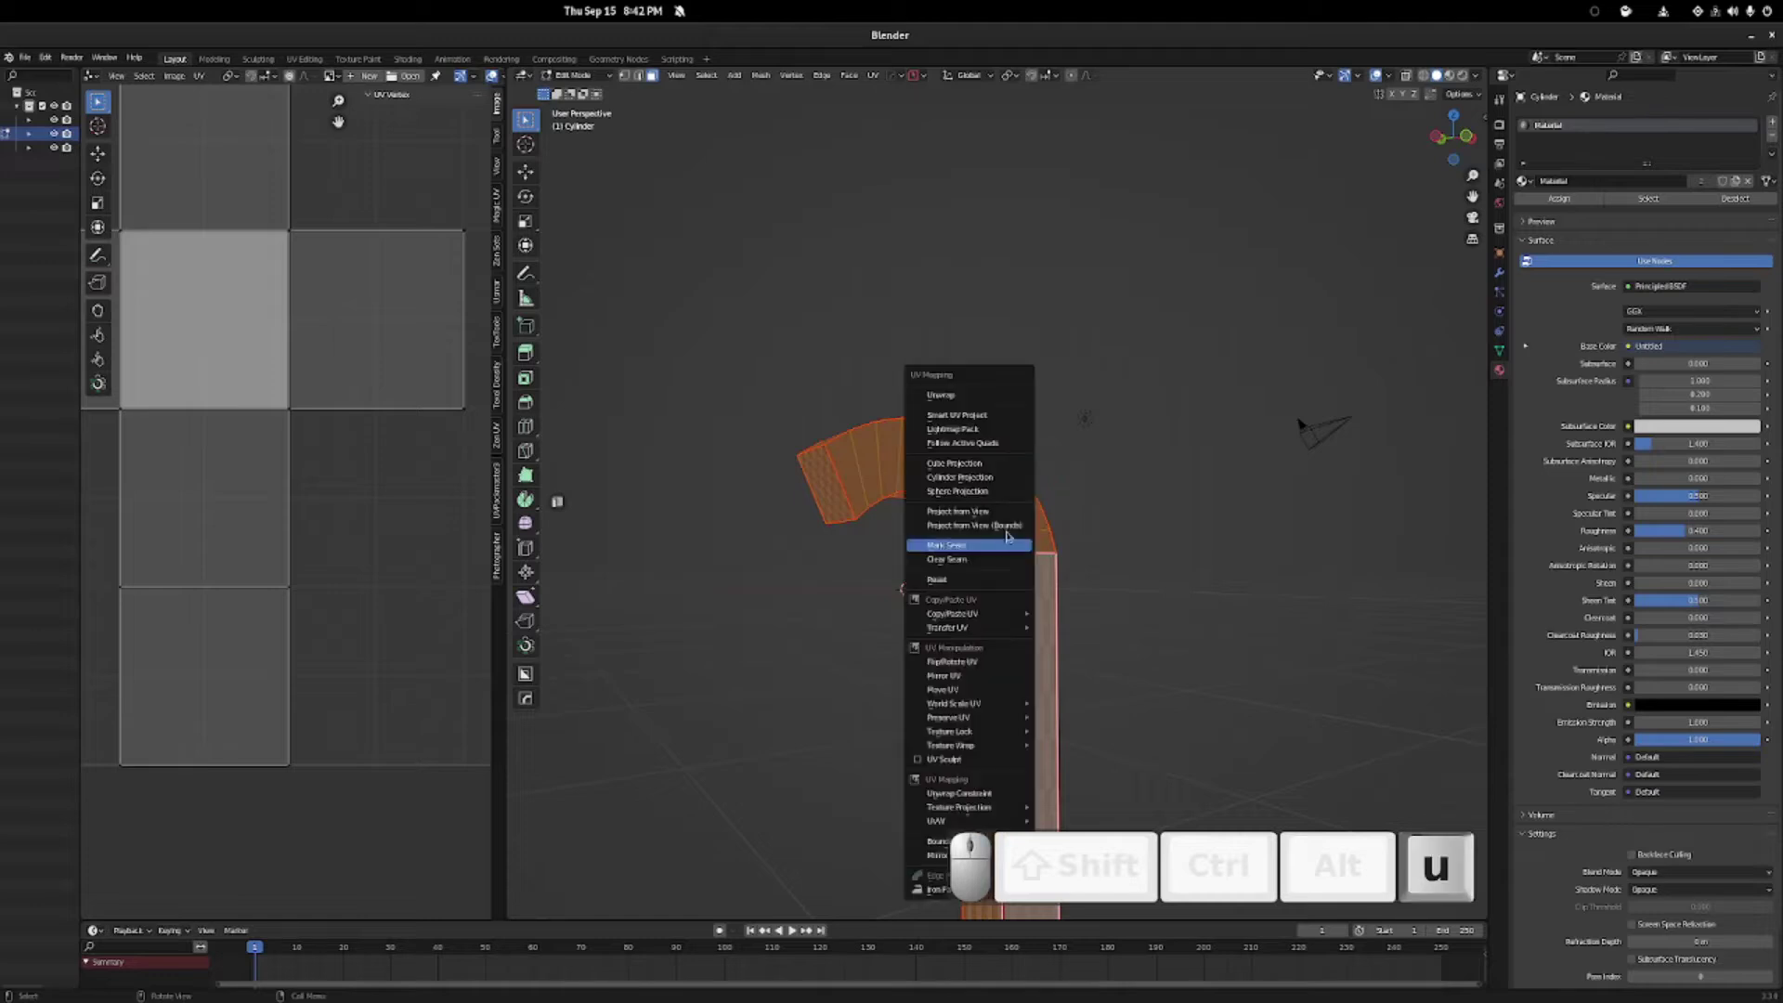
pyautogui.click(944, 400)
pyautogui.scroll(-7, 295, 525)
pyautogui.scroll(5, 212, 551)
pyautogui.keyDown('shift'); pyautogui.moveTo(172, 553); pyautogui.dragTo(486, 519, button='middle'); pyautogui.keyUp('shift')
pyautogui.scroll(5, 470, 544)
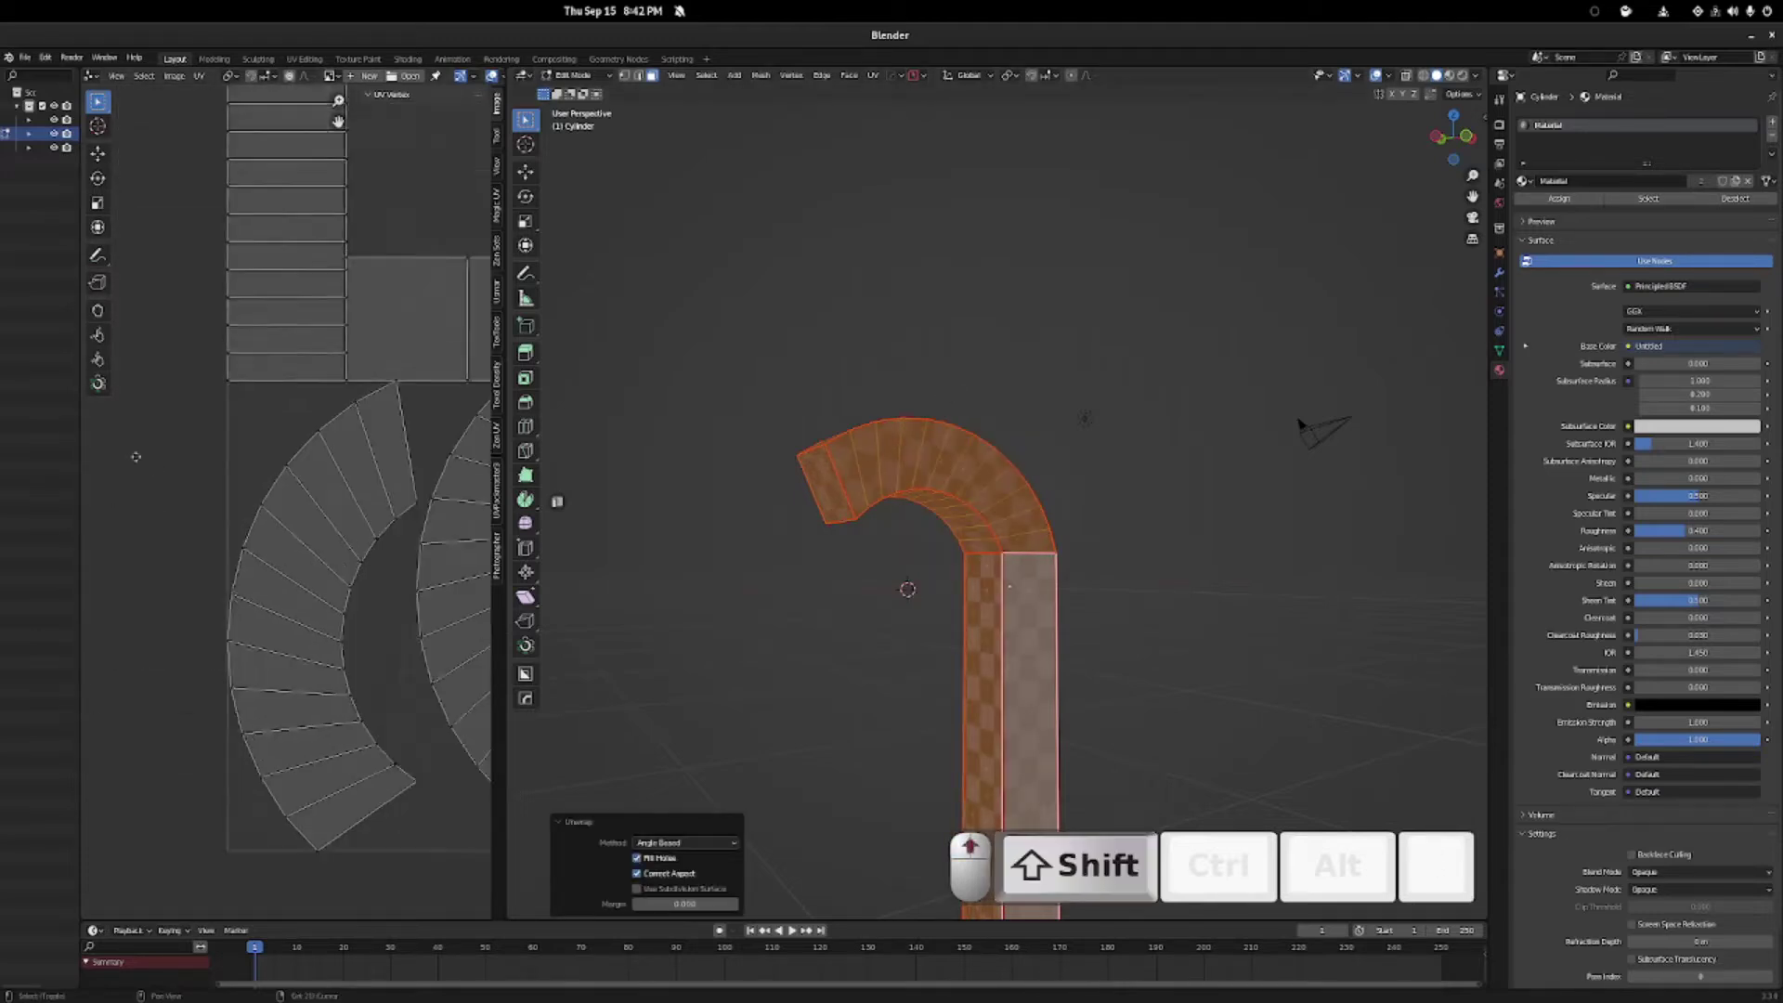
# Select the whole mesh again and turn on UV sync selection.
pyautogui.click(957, 478)
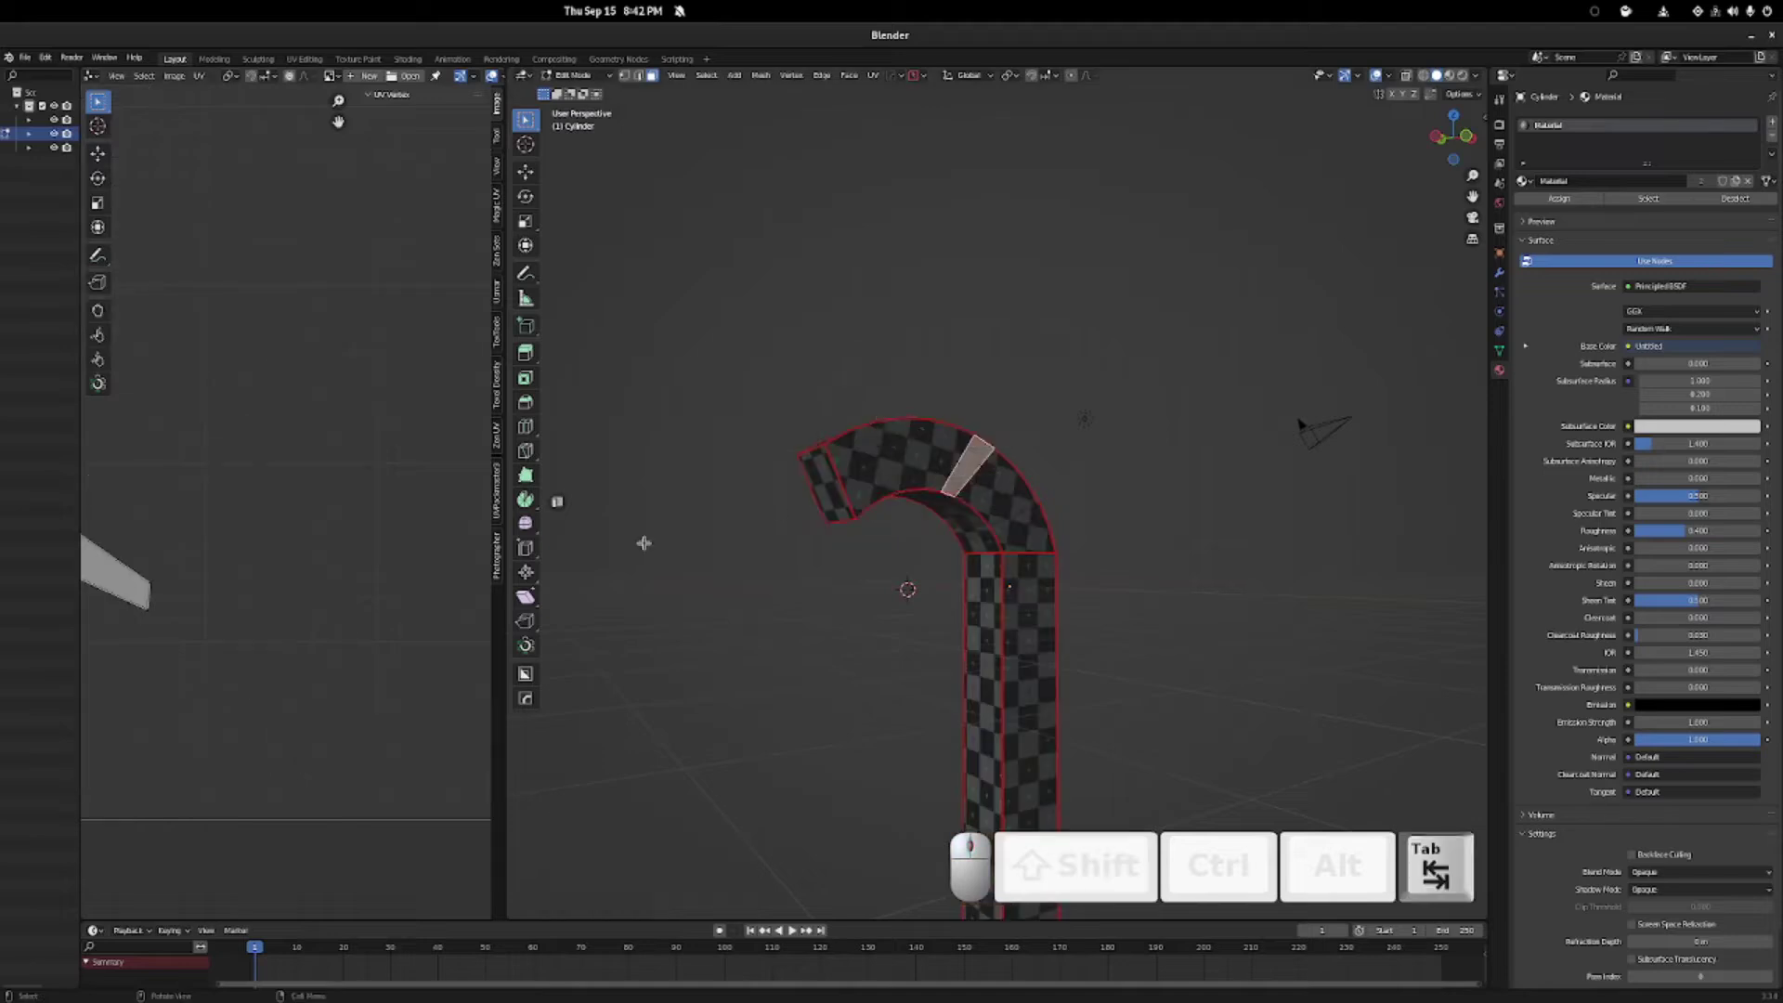
pyautogui.press('a')
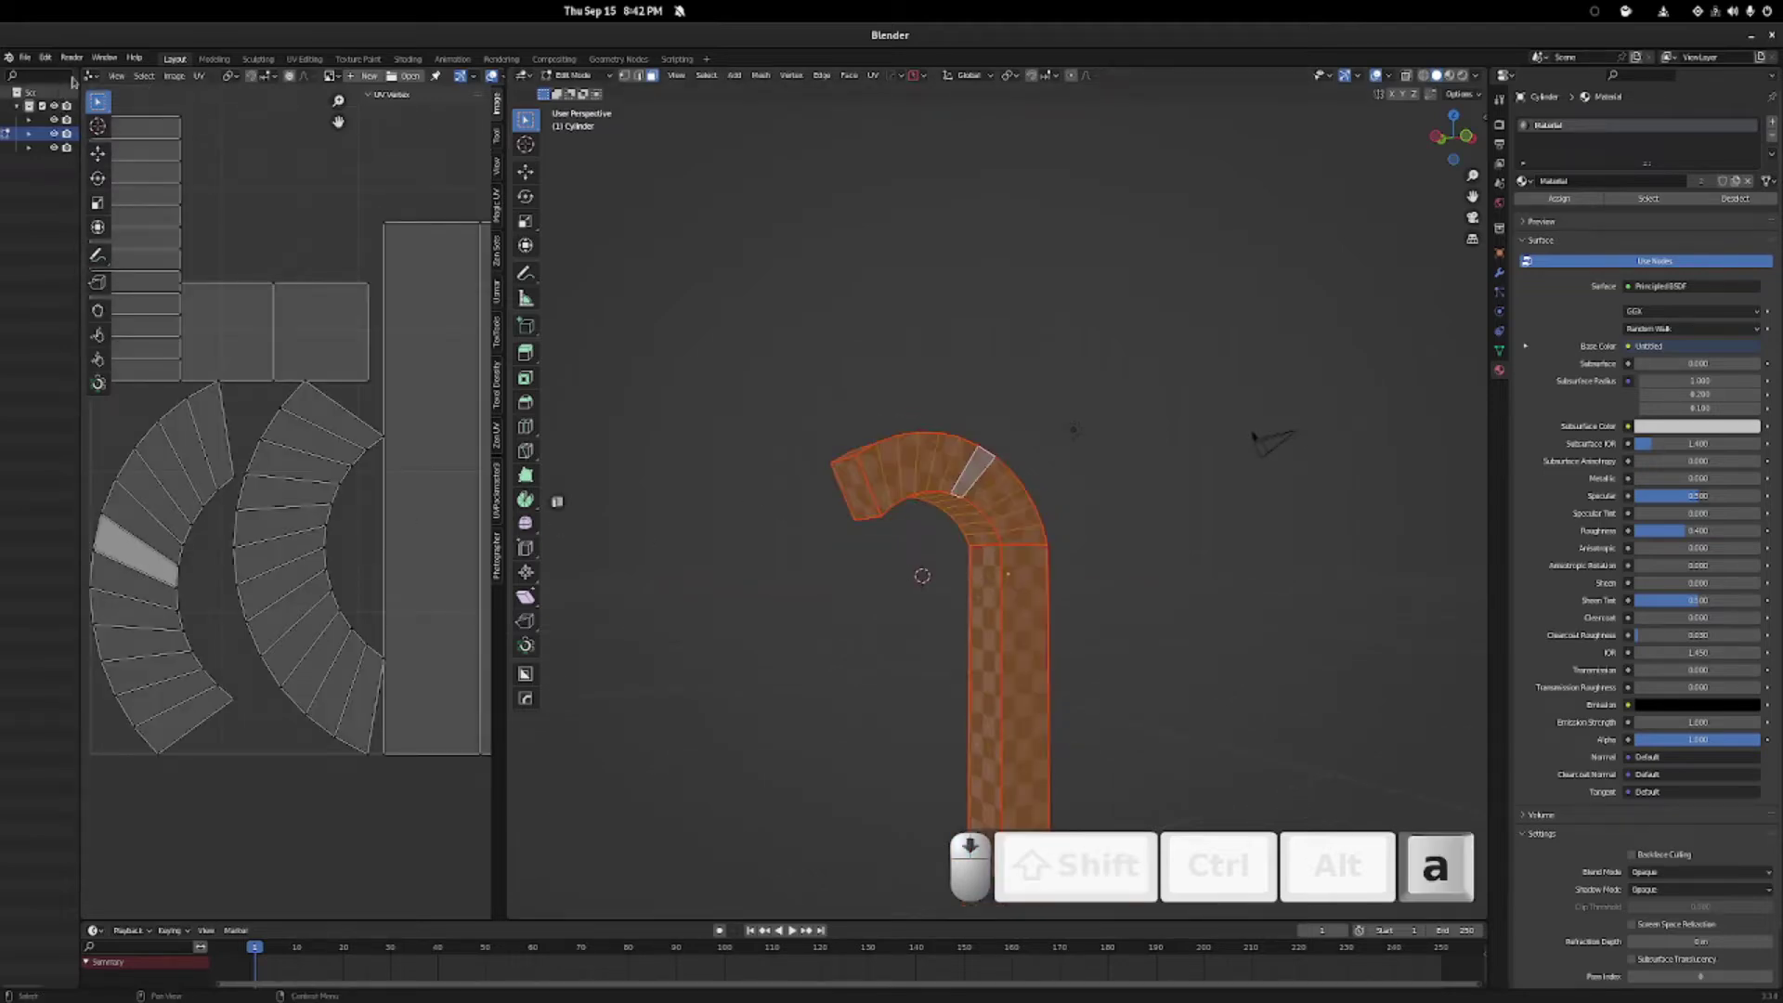
pyautogui.scroll(3, 148, 76)
pyautogui.click(118, 75)
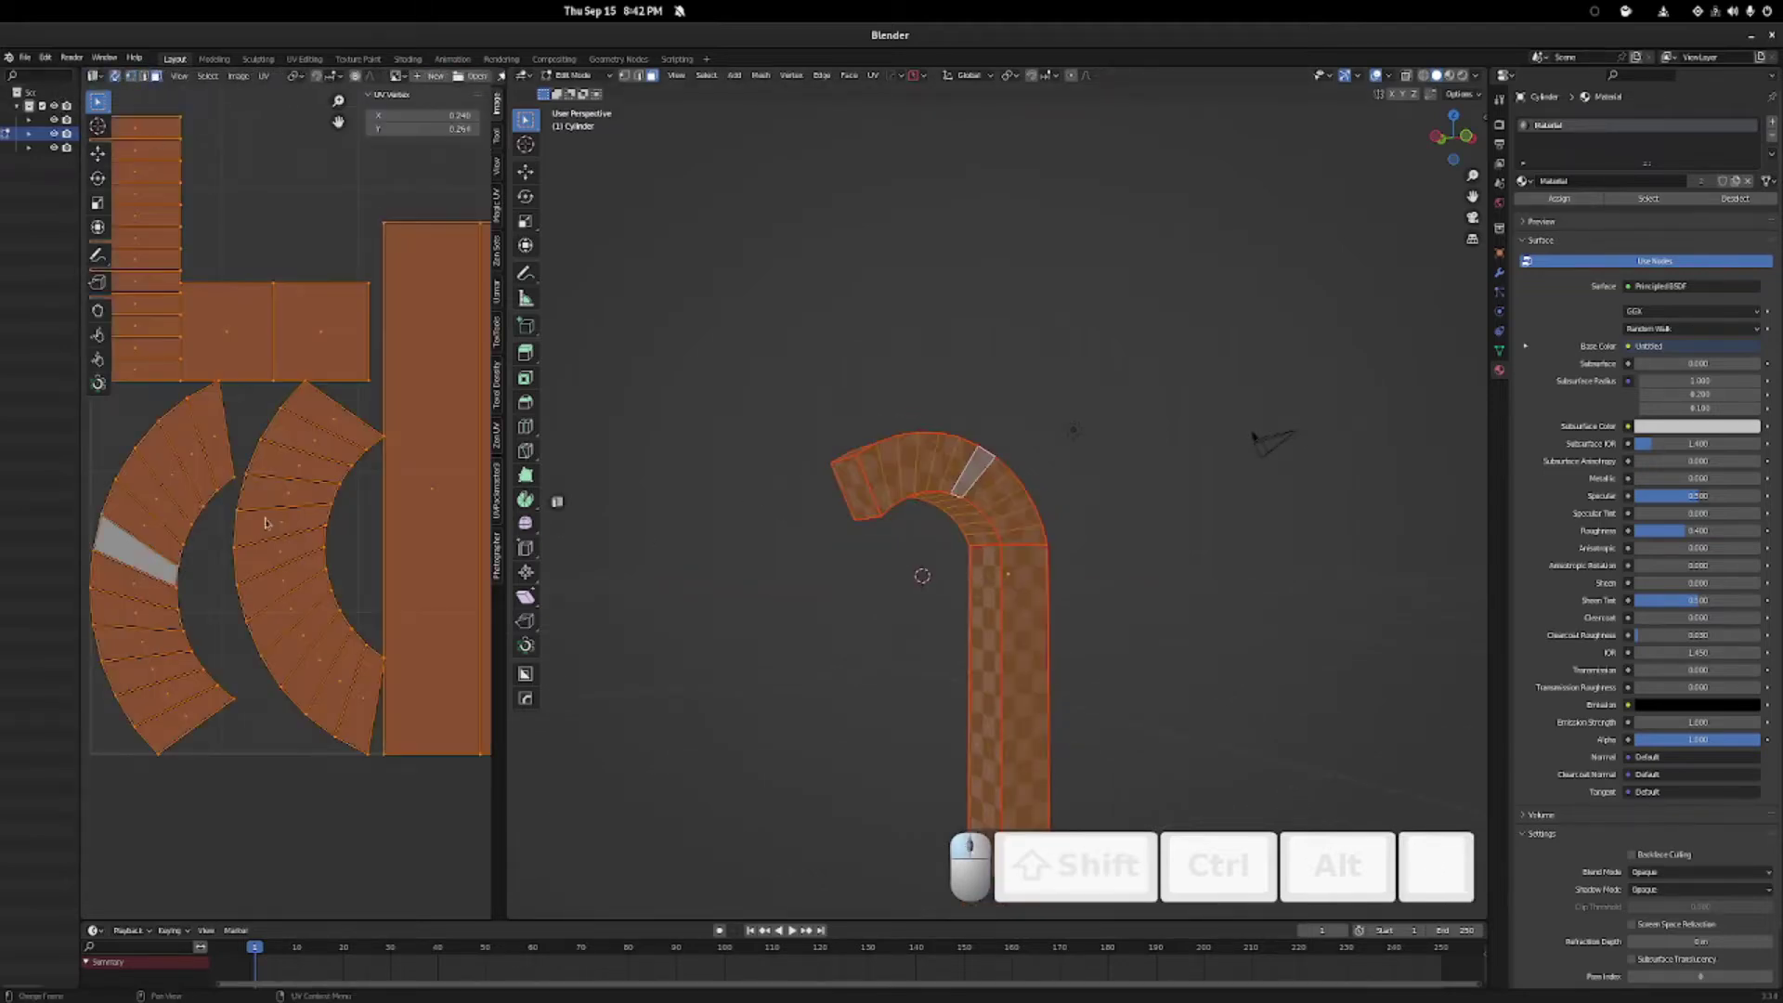
# Pick individual bend faces in the model and UV layout to compare how they correspond.
pyautogui.click(270, 524)
pyautogui.keyDown('shift'); pyautogui.moveTo(906, 437); pyautogui.dragTo(873, 431, button='middle'); pyautogui.keyUp('shift')
pyautogui.click(866, 437)
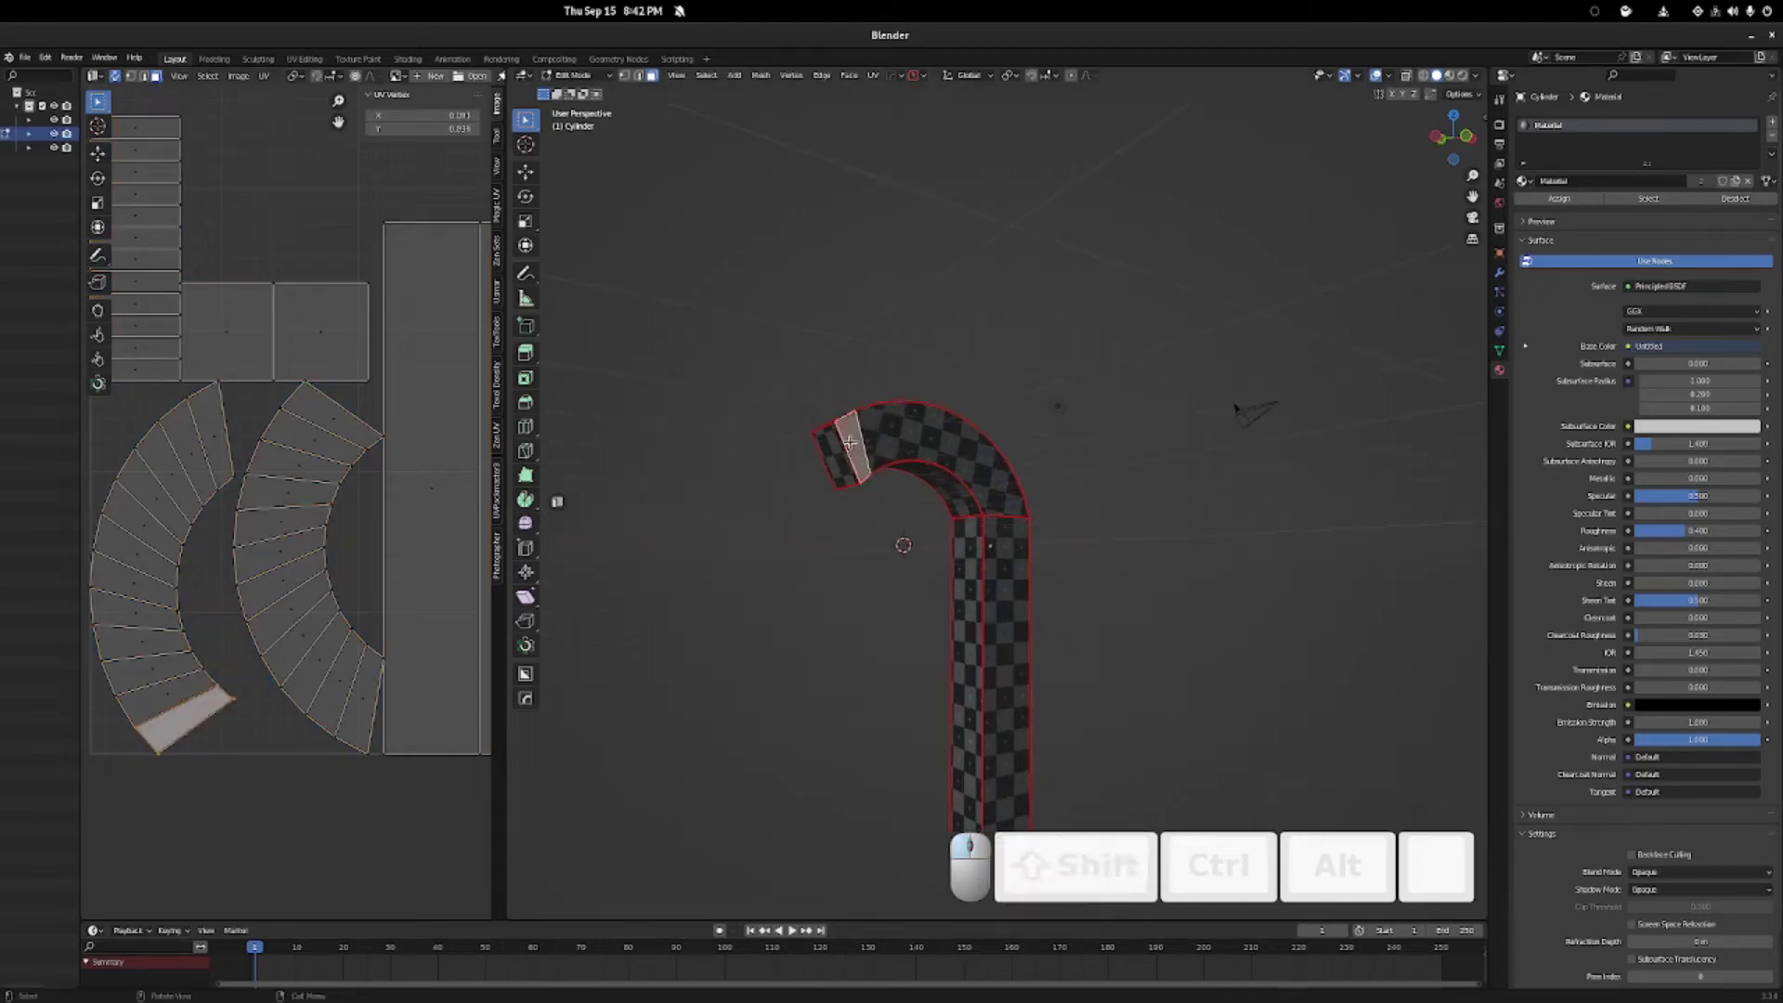
pyautogui.keyDown('shift'); pyautogui.click(213, 435); pyautogui.keyUp('shift')
pyautogui.click(180, 685)
pyautogui.keyDown('shift'); pyautogui.moveTo(225, 624); pyautogui.dragTo(244, 585, button='middle'); pyautogui.keyUp('shift')
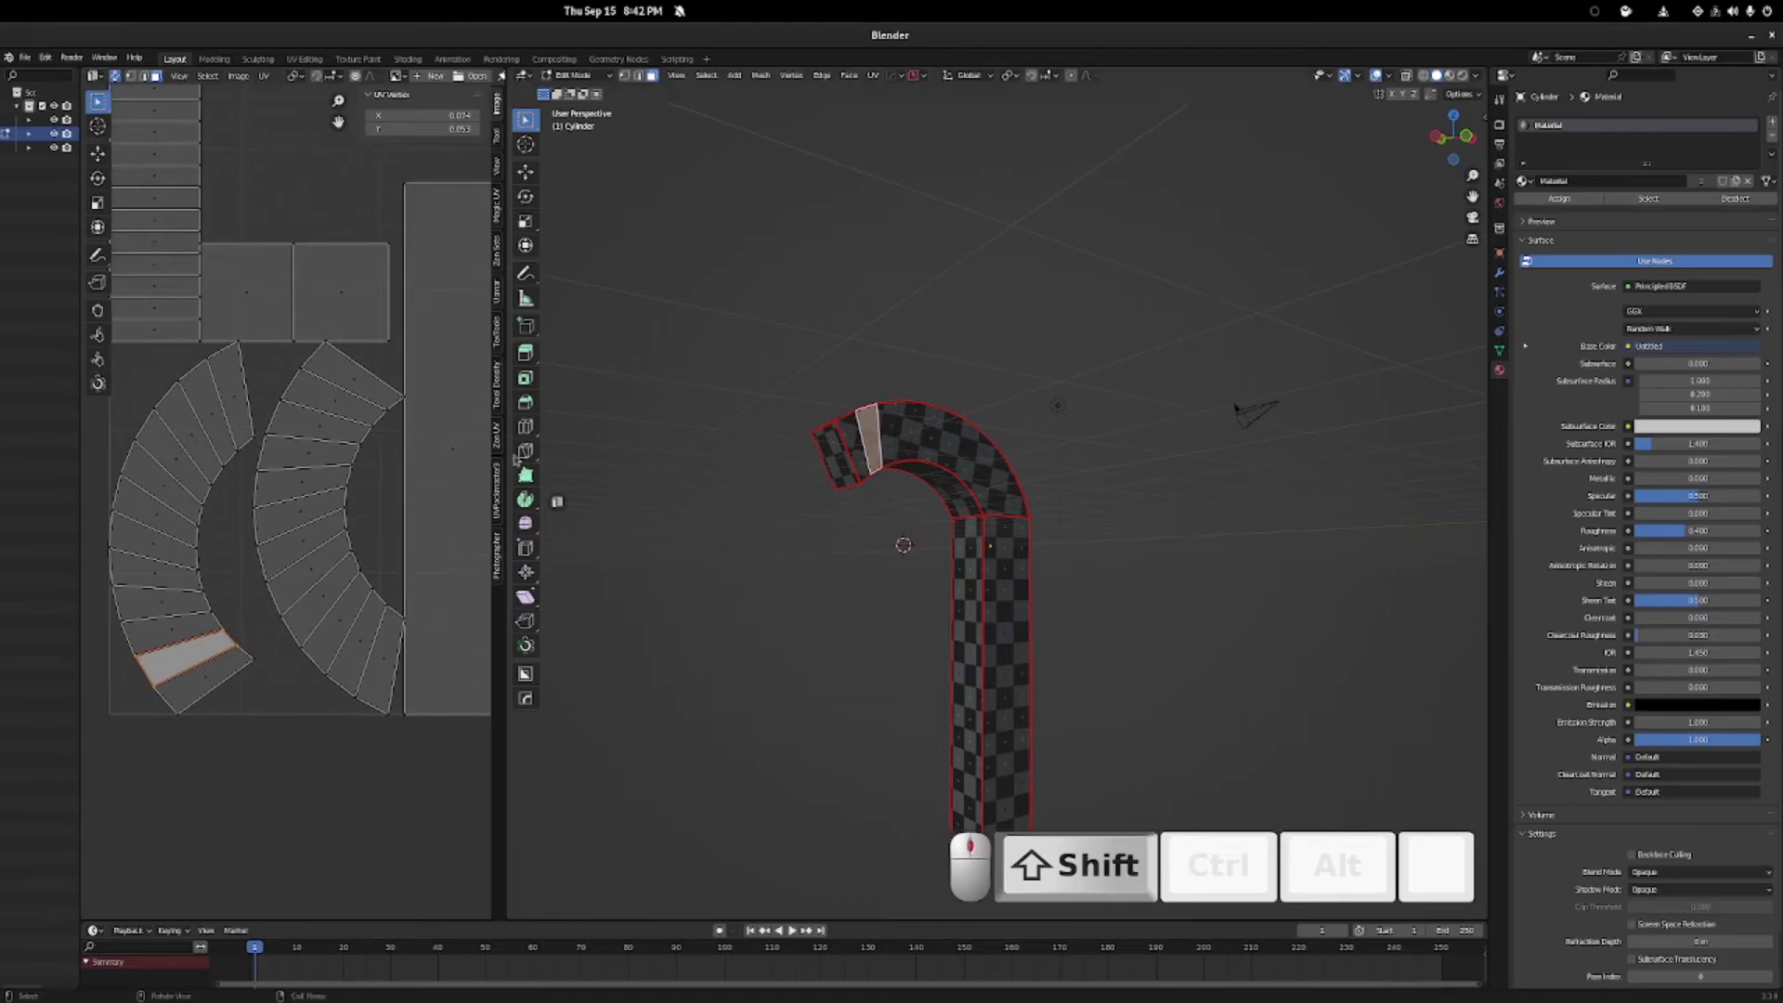
# Widen the UV editor and select a face near the middle of the left arc island.
pyautogui.moveTo(502, 427); pyautogui.dragTo(833, 427)
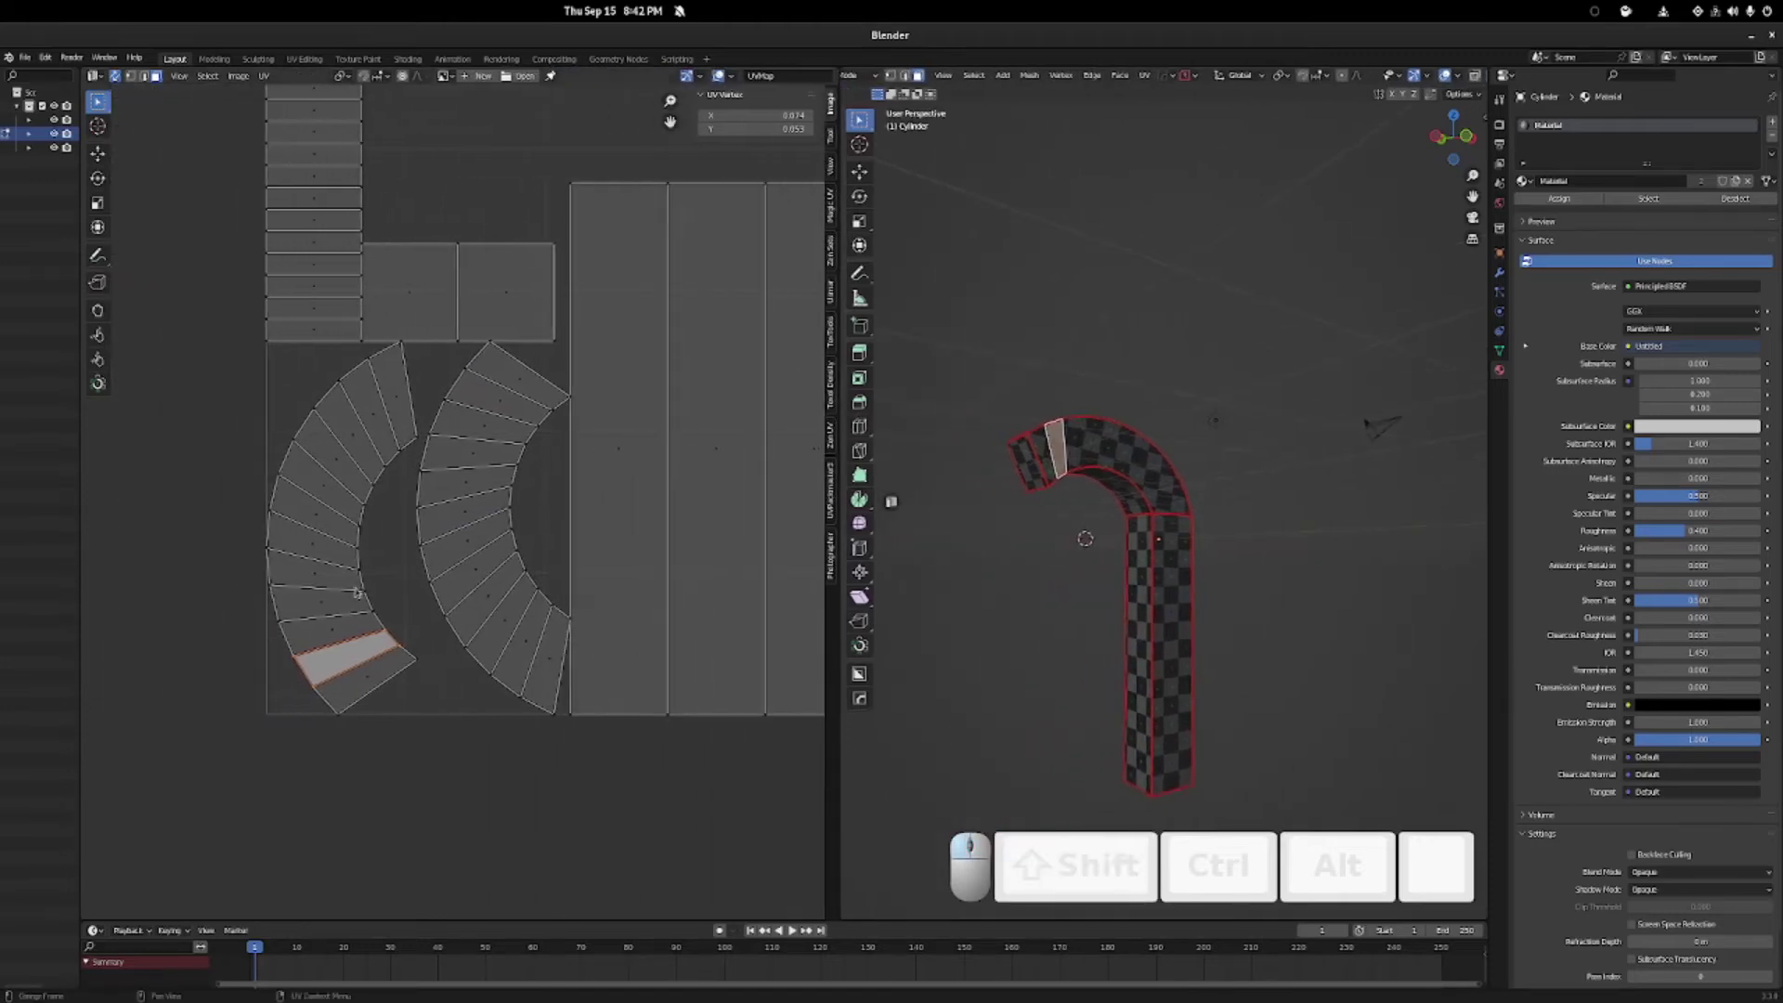
pyautogui.click(328, 512)
pyautogui.click(317, 547)
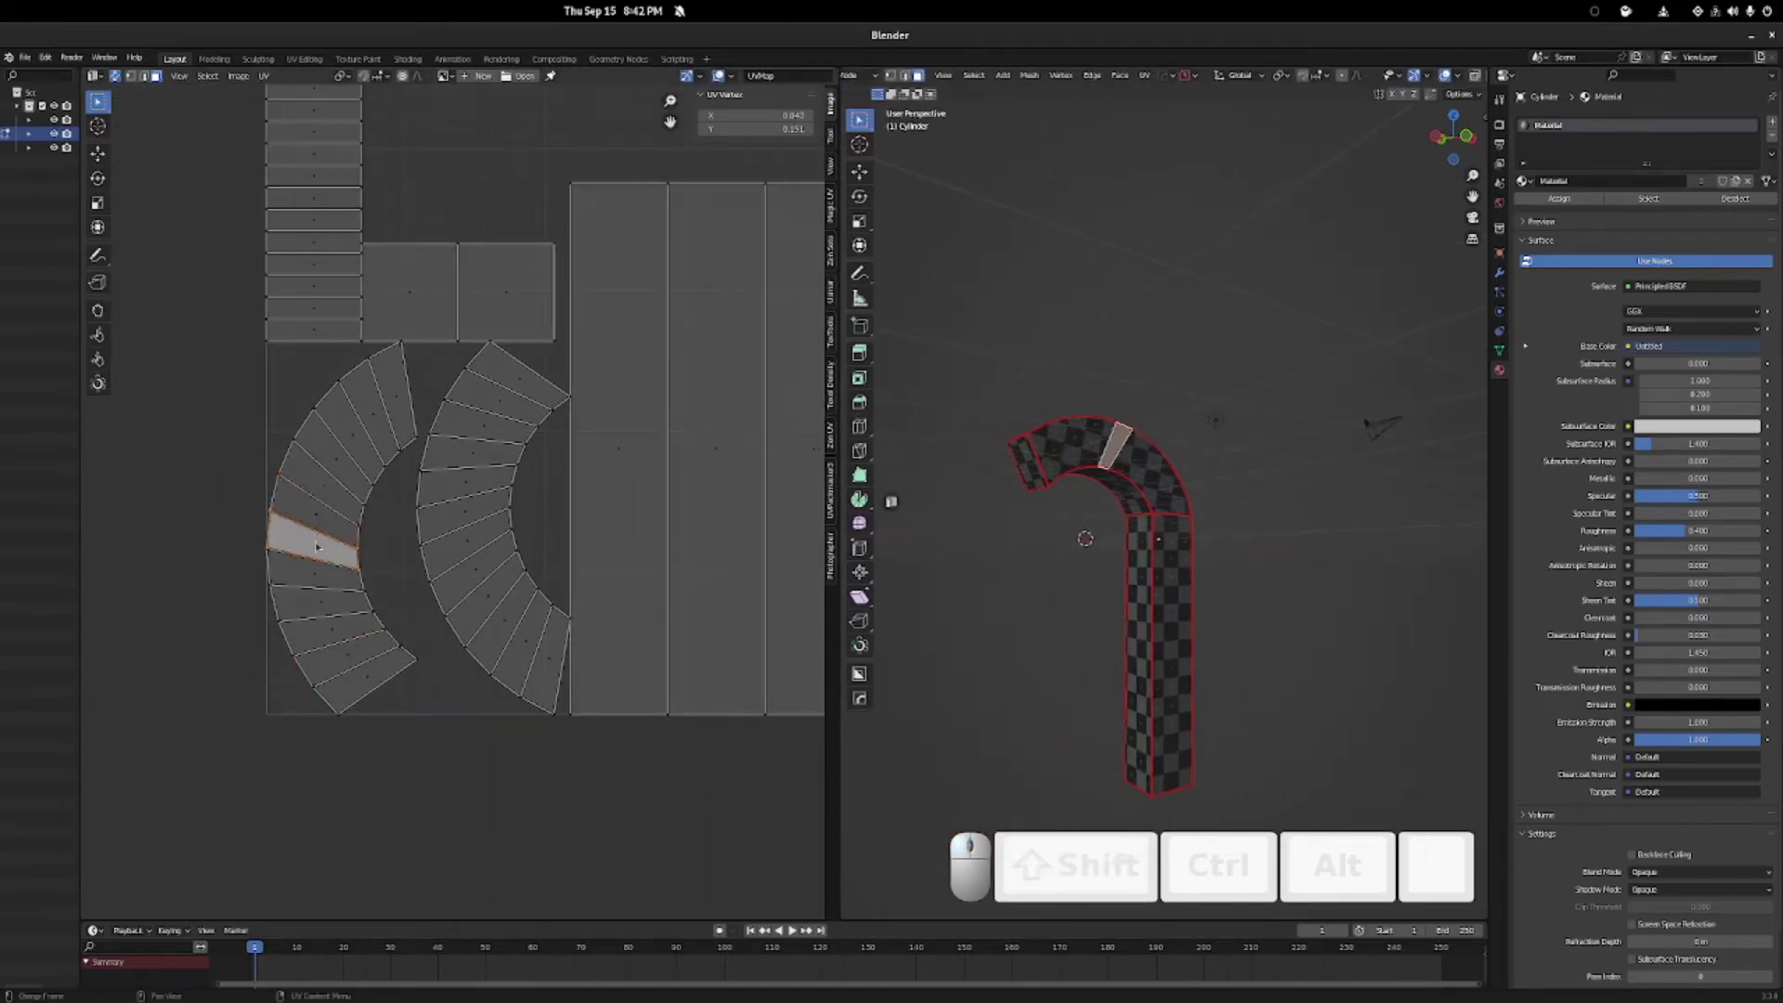
# Switch to edge selection and select the lower edge of the middle face on the left arc island.
pyautogui.moveTo(419, 548); pyautogui.dragTo(513, 521, button='middle')
pyautogui.press('Tab')
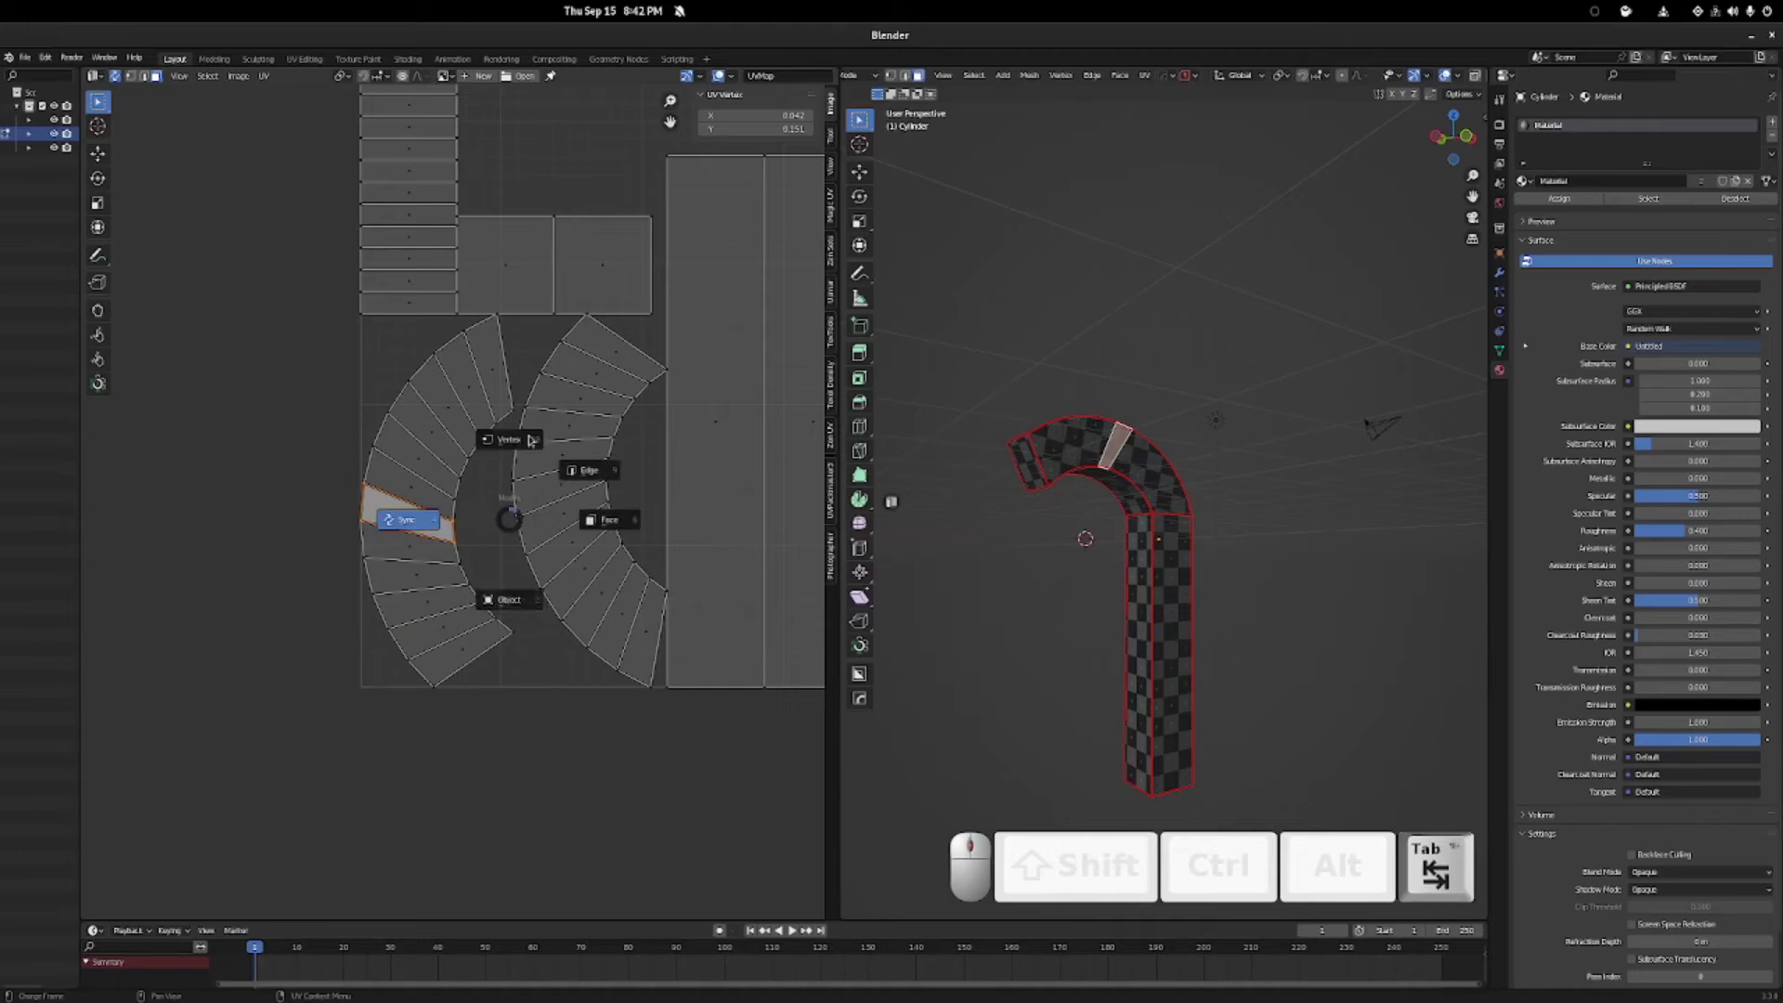
pyautogui.scroll(3, 446, 503)
pyautogui.keyDown('shift'); pyautogui.moveTo(464, 539); pyautogui.dragTo(518, 507, button='middle'); pyautogui.keyUp('shift')
pyautogui.click(412, 527)
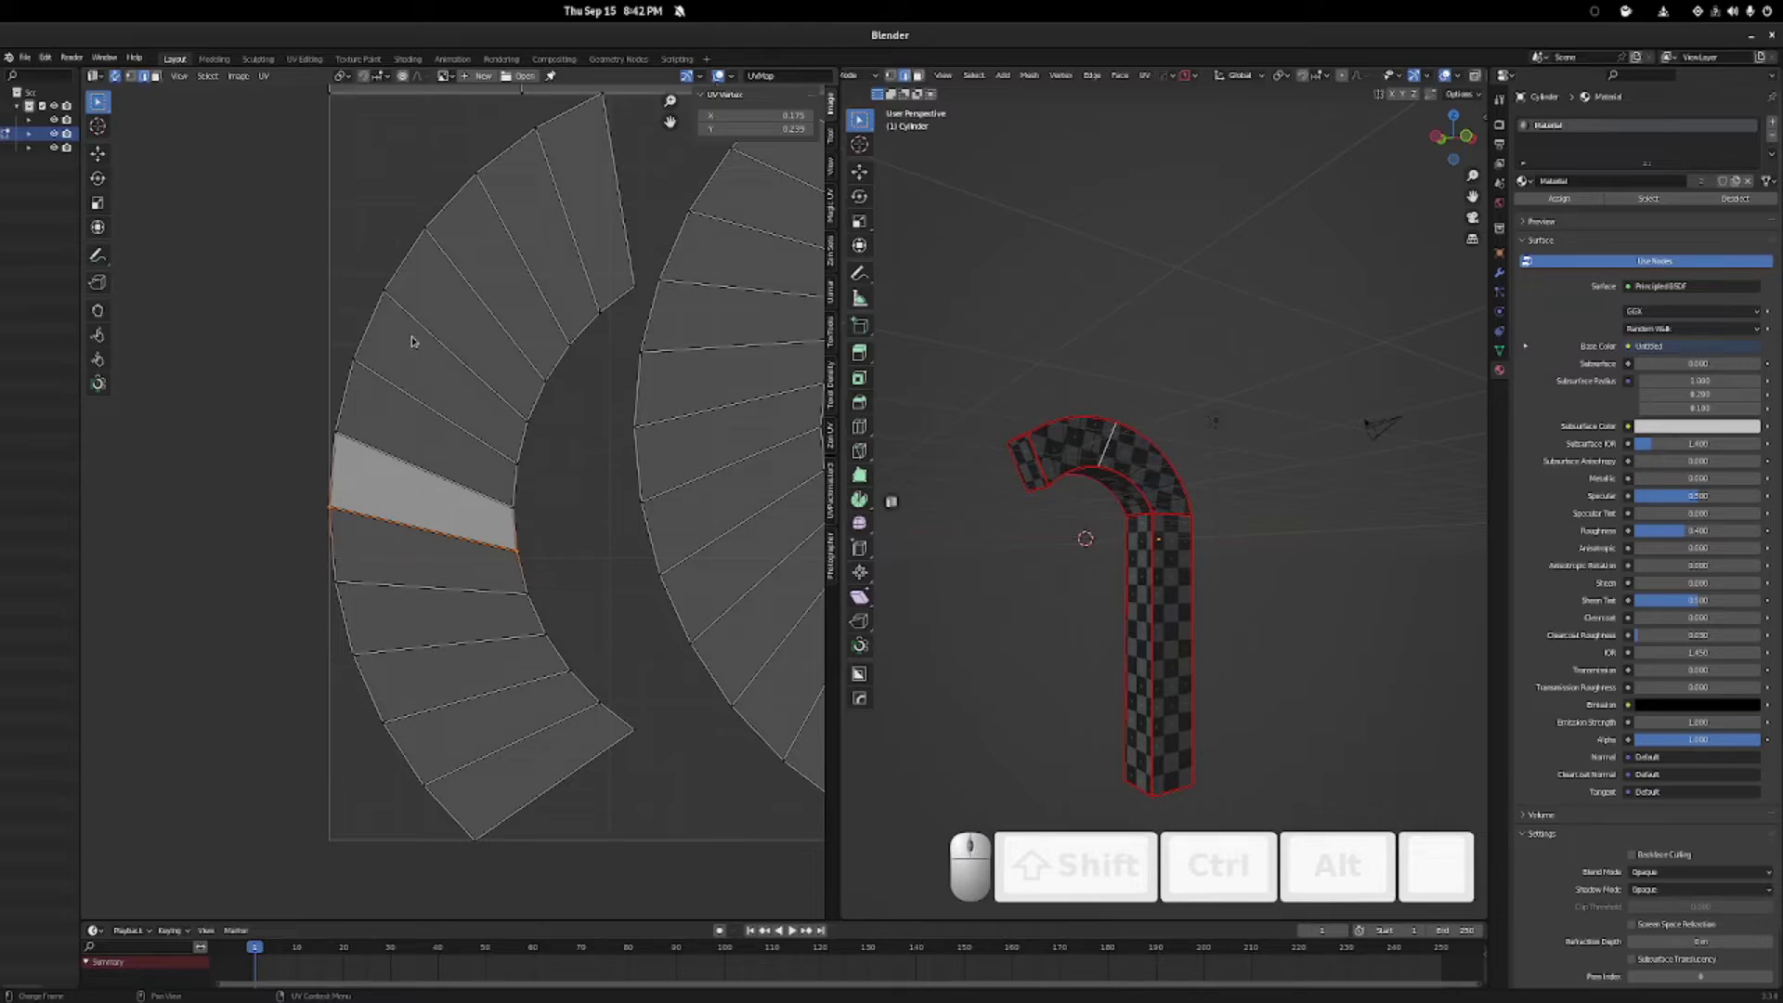
# Try to scale the selected UV edge along X and check the pivot point options.
pyautogui.press('s')
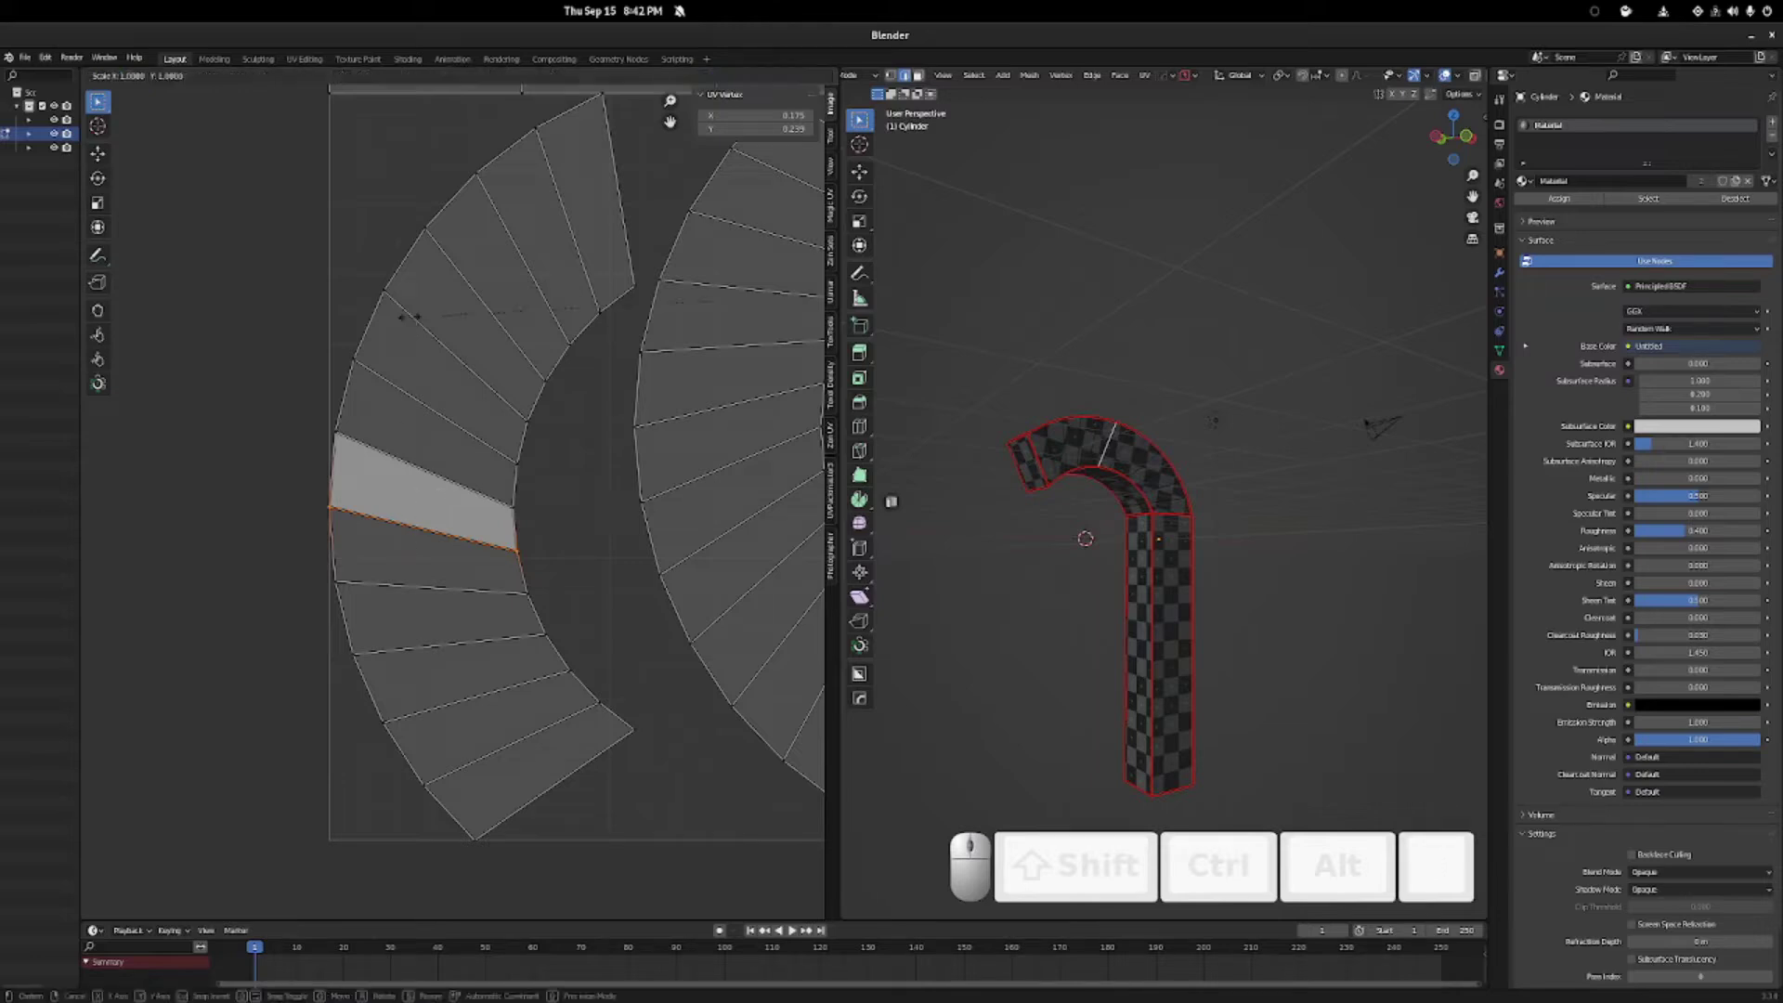
pyautogui.press('x')
pyautogui.press('z')
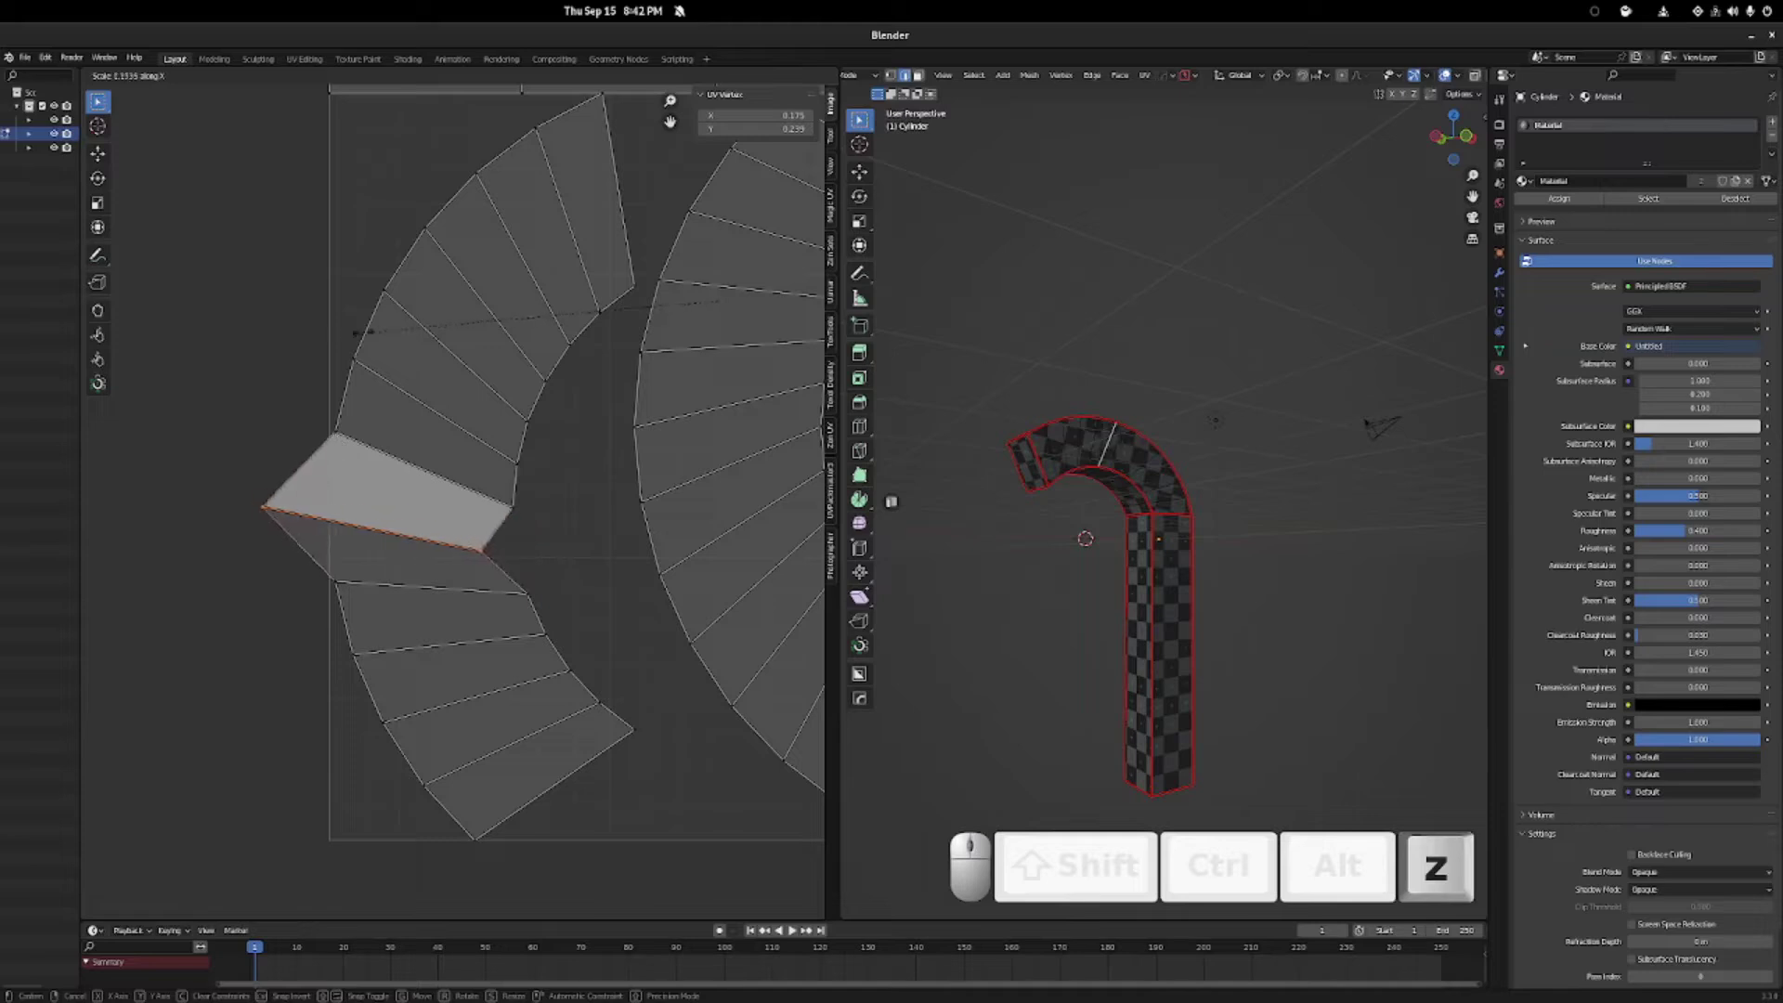
pyautogui.rightClick(509, 375)
pyautogui.press('.')
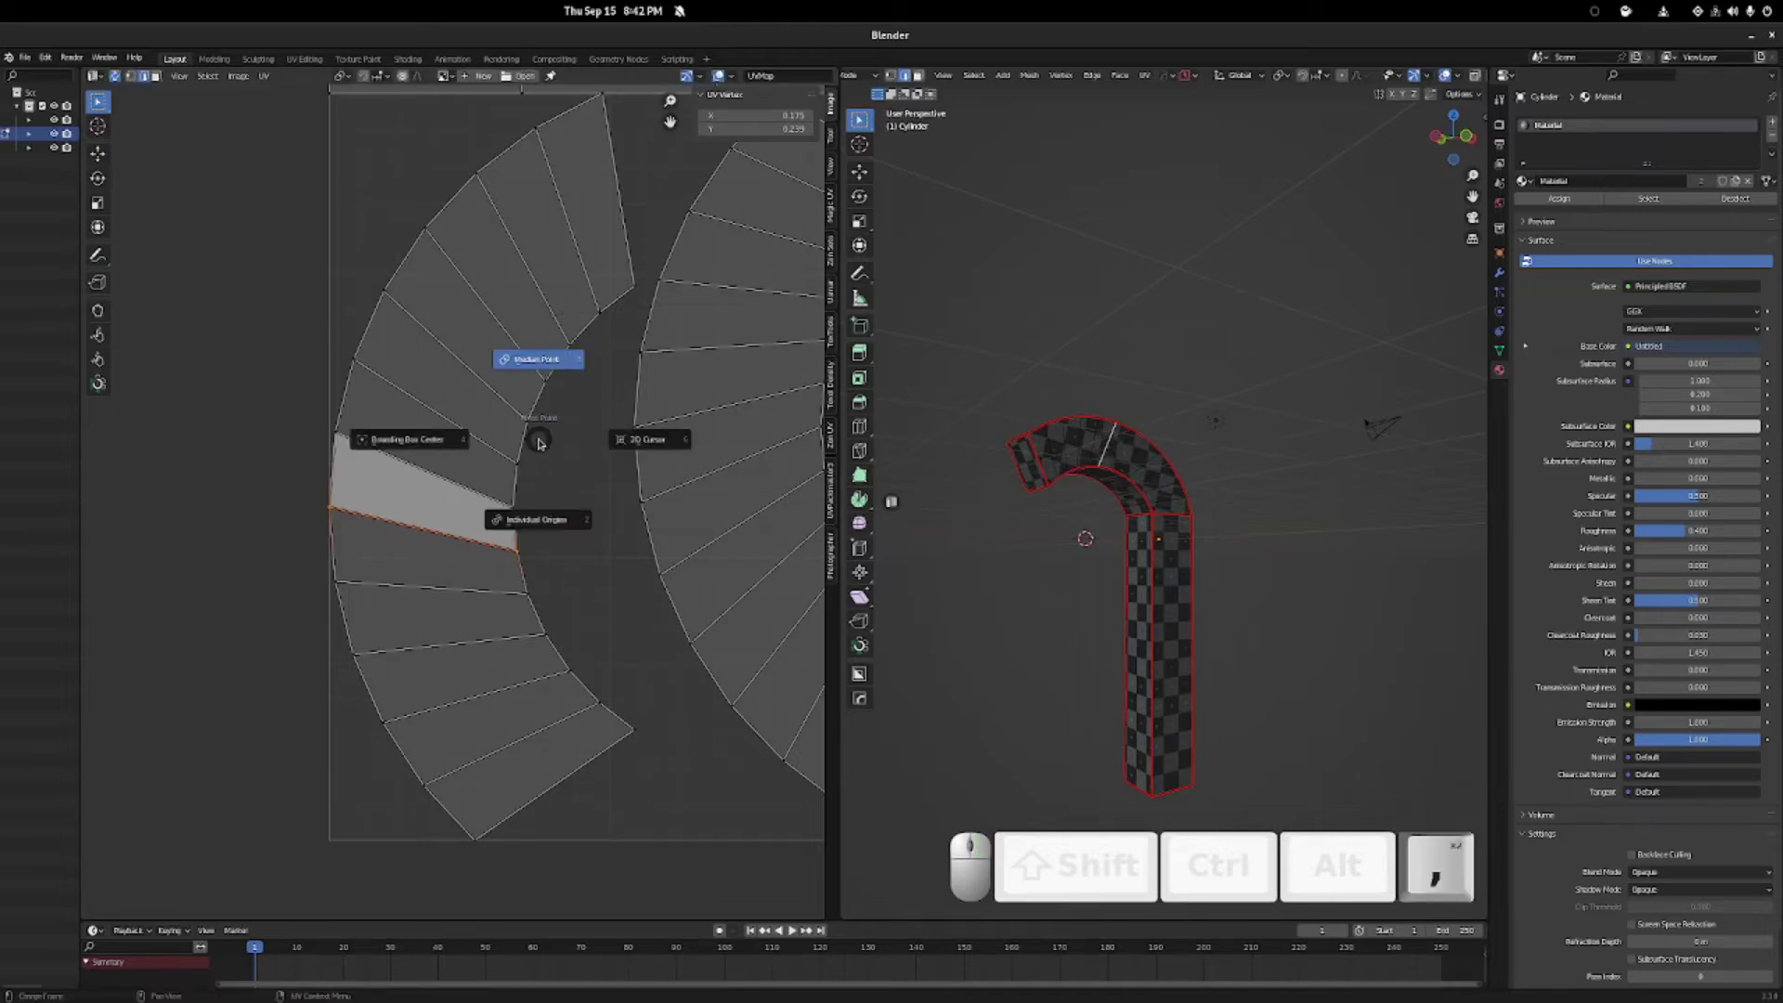
pyautogui.rightClick(489, 461)
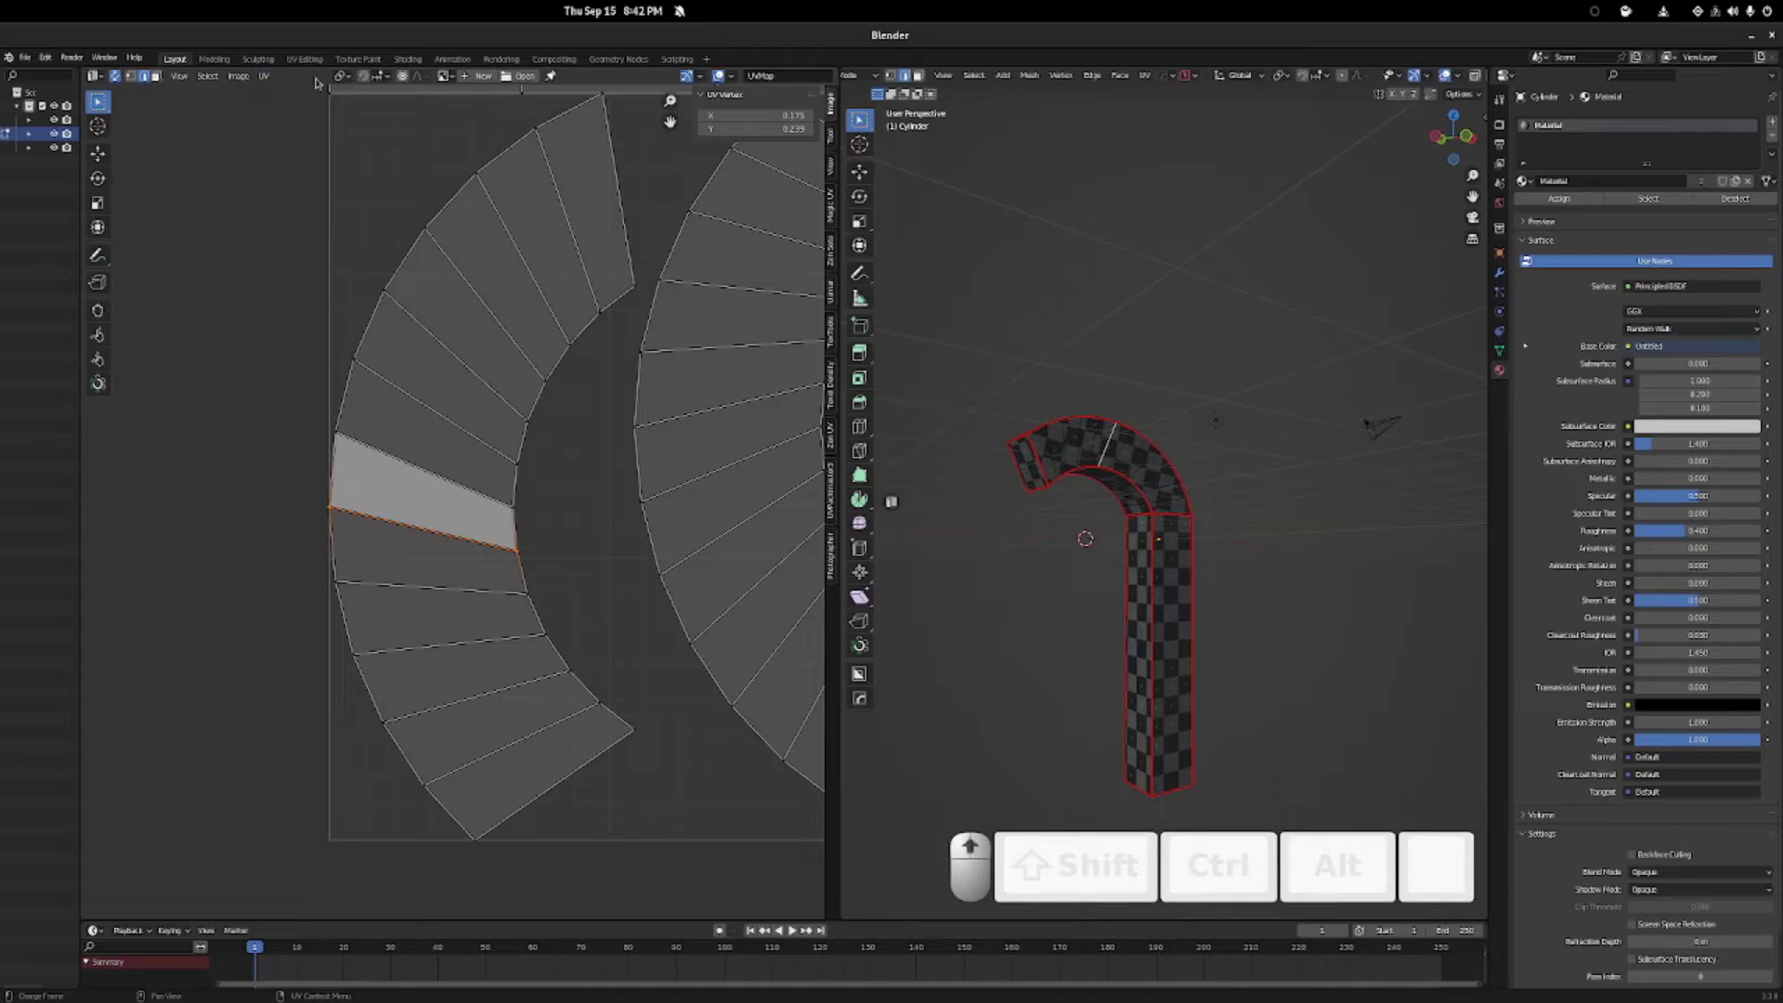
# Toggle UV sync selection off and on, and try to flatten the arc island's middle edge by scaling it to 0 along Y.
pyautogui.click(114, 76)
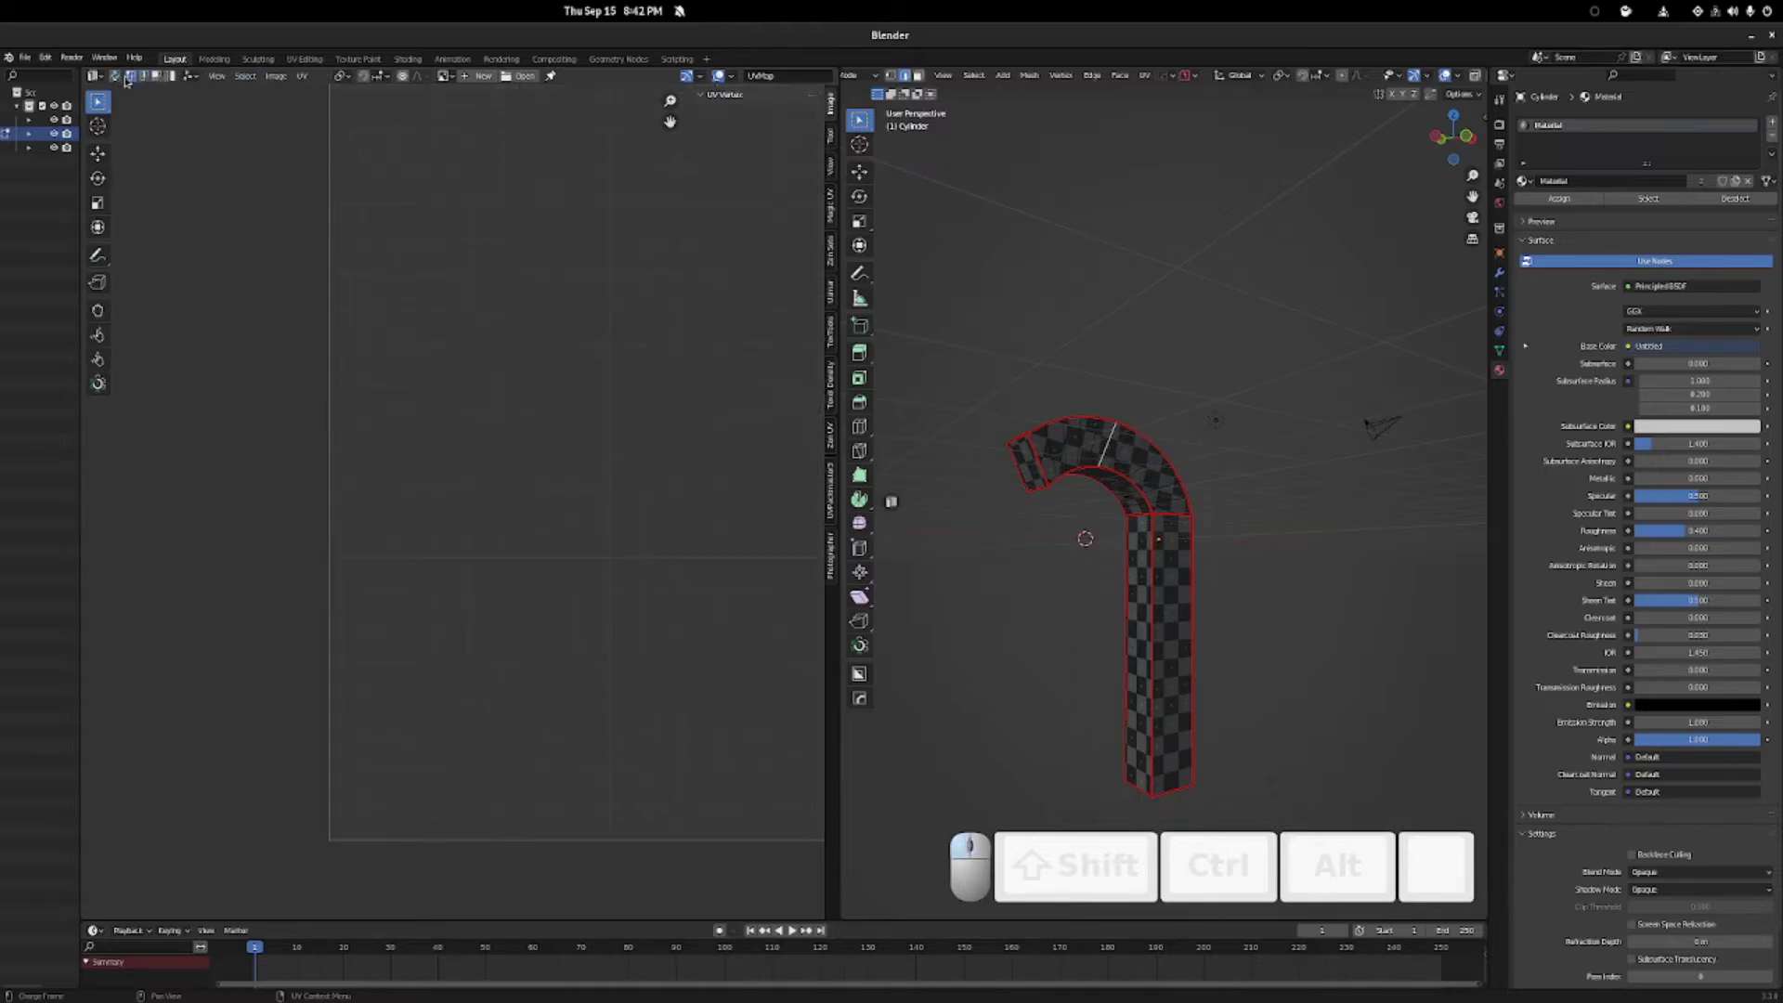
pyautogui.click(115, 77)
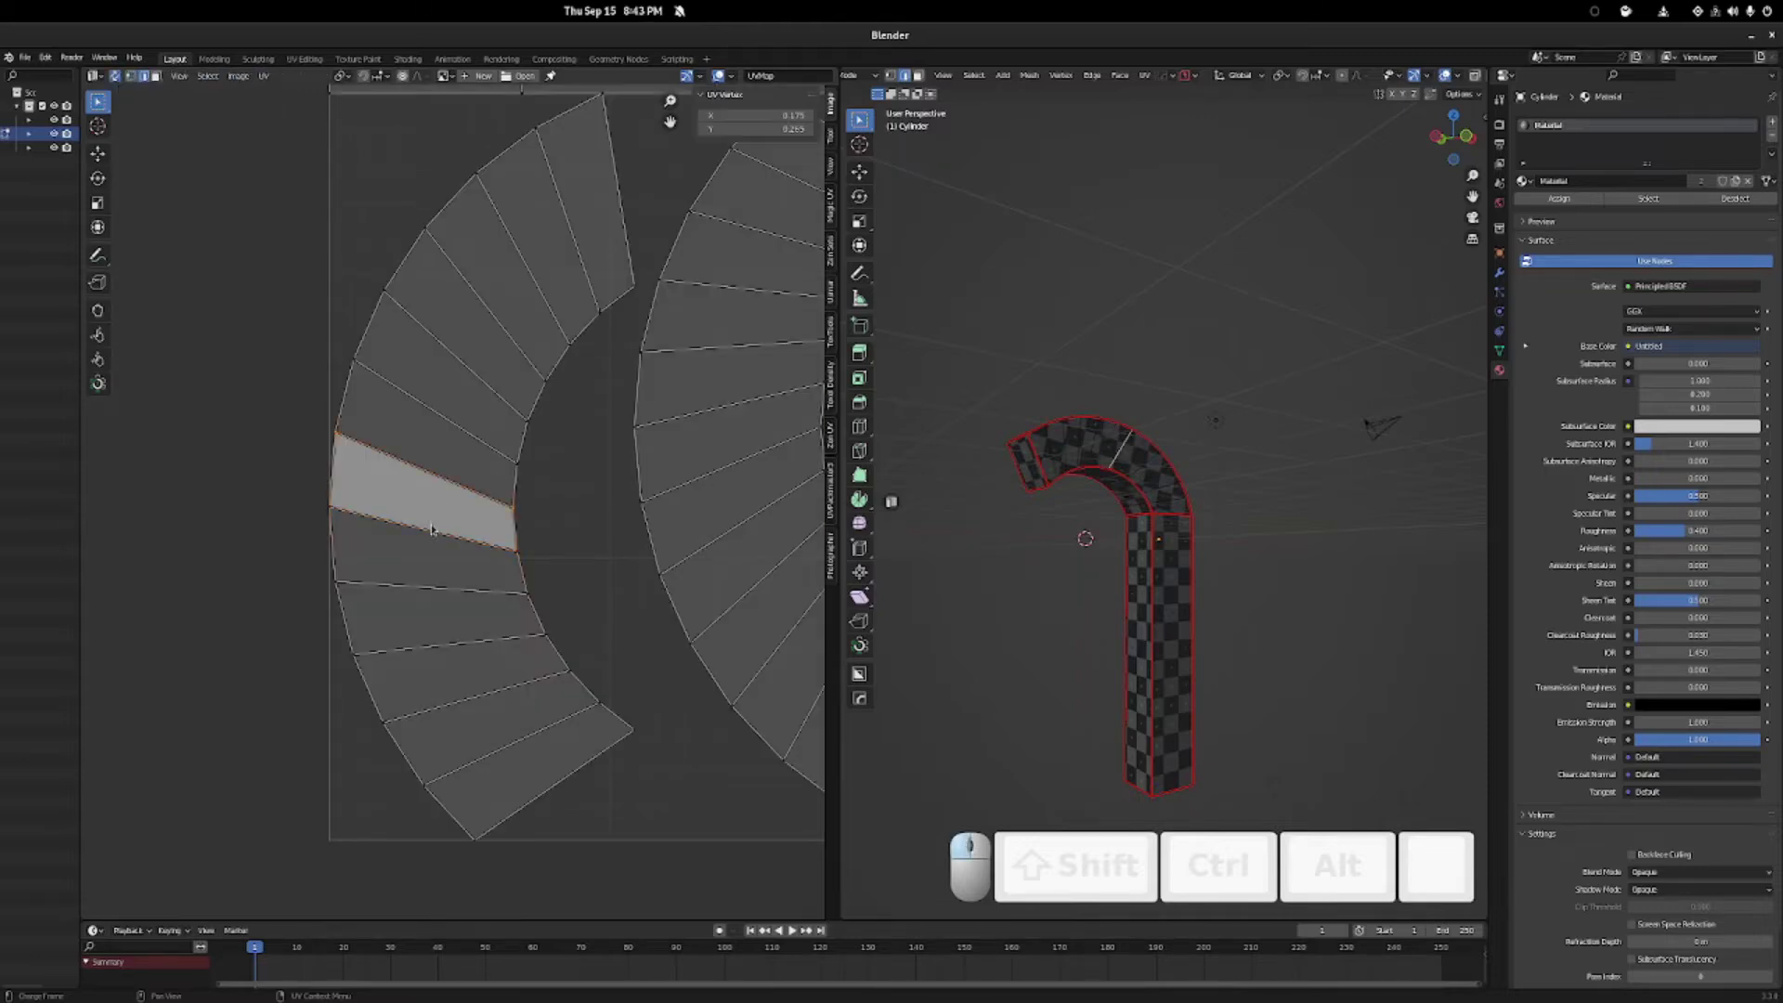
pyautogui.press('s')
pyautogui.press('y')
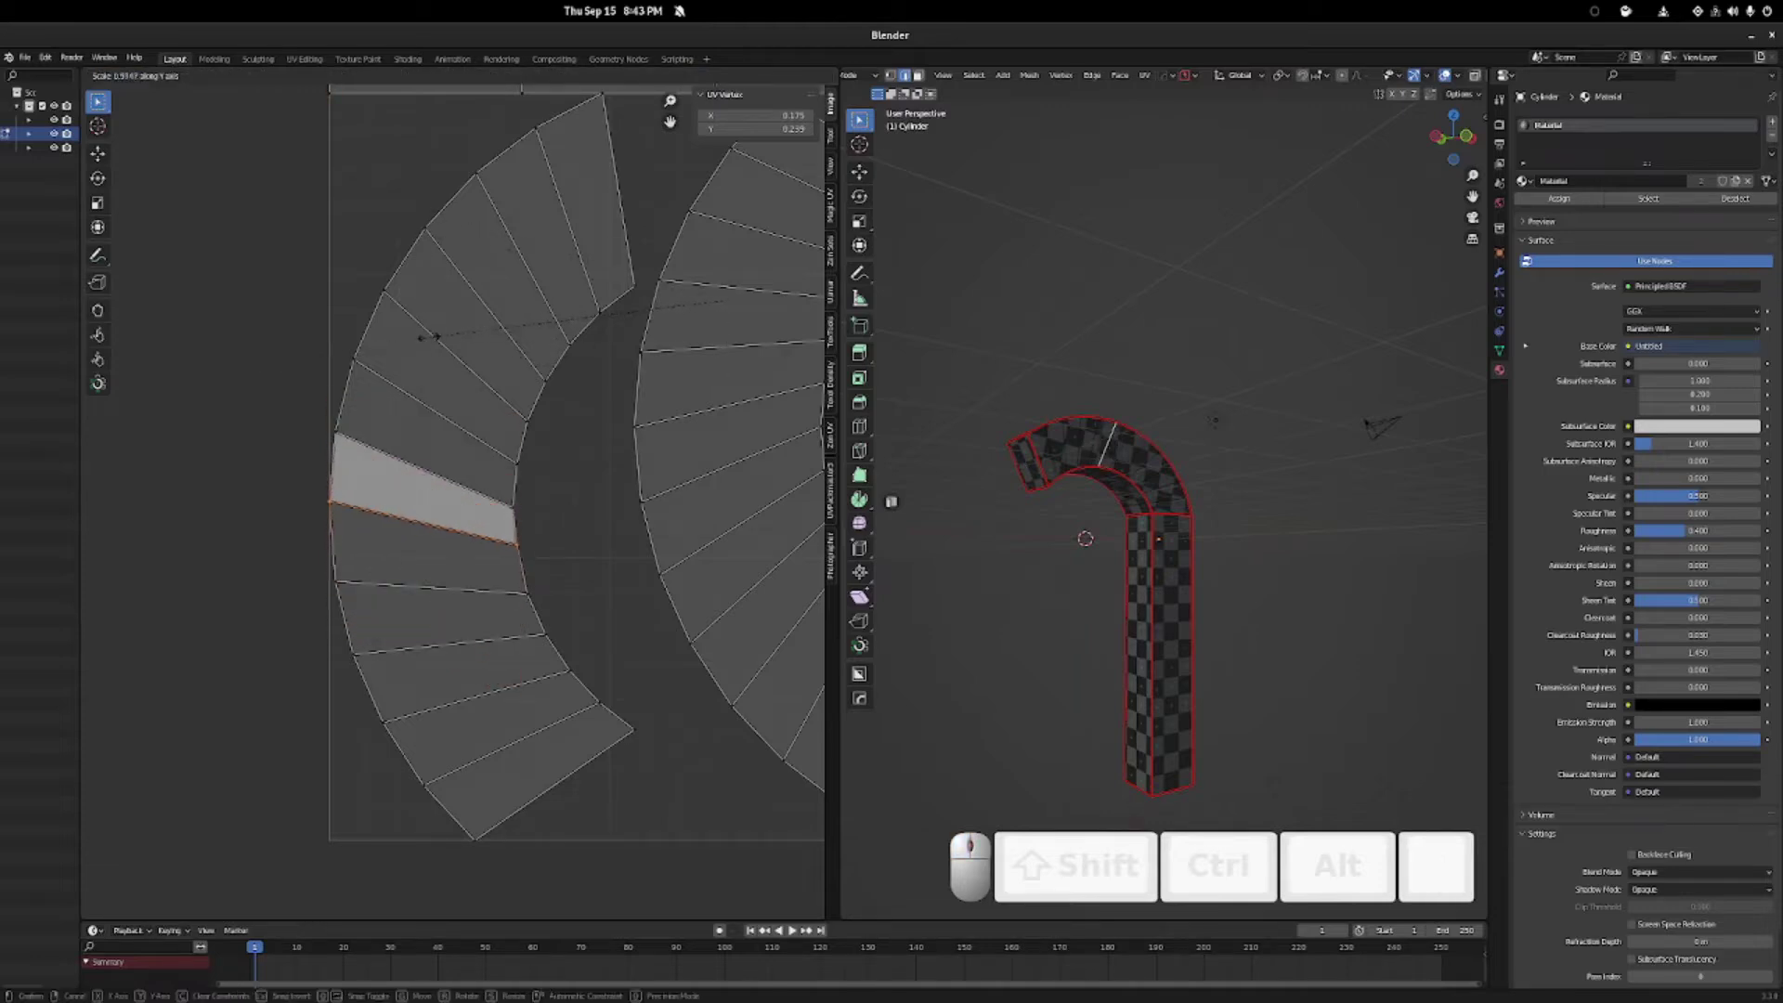
pyautogui.write('0')
pyautogui.press('Return')
pyautogui.scroll(-6, 599, 491)
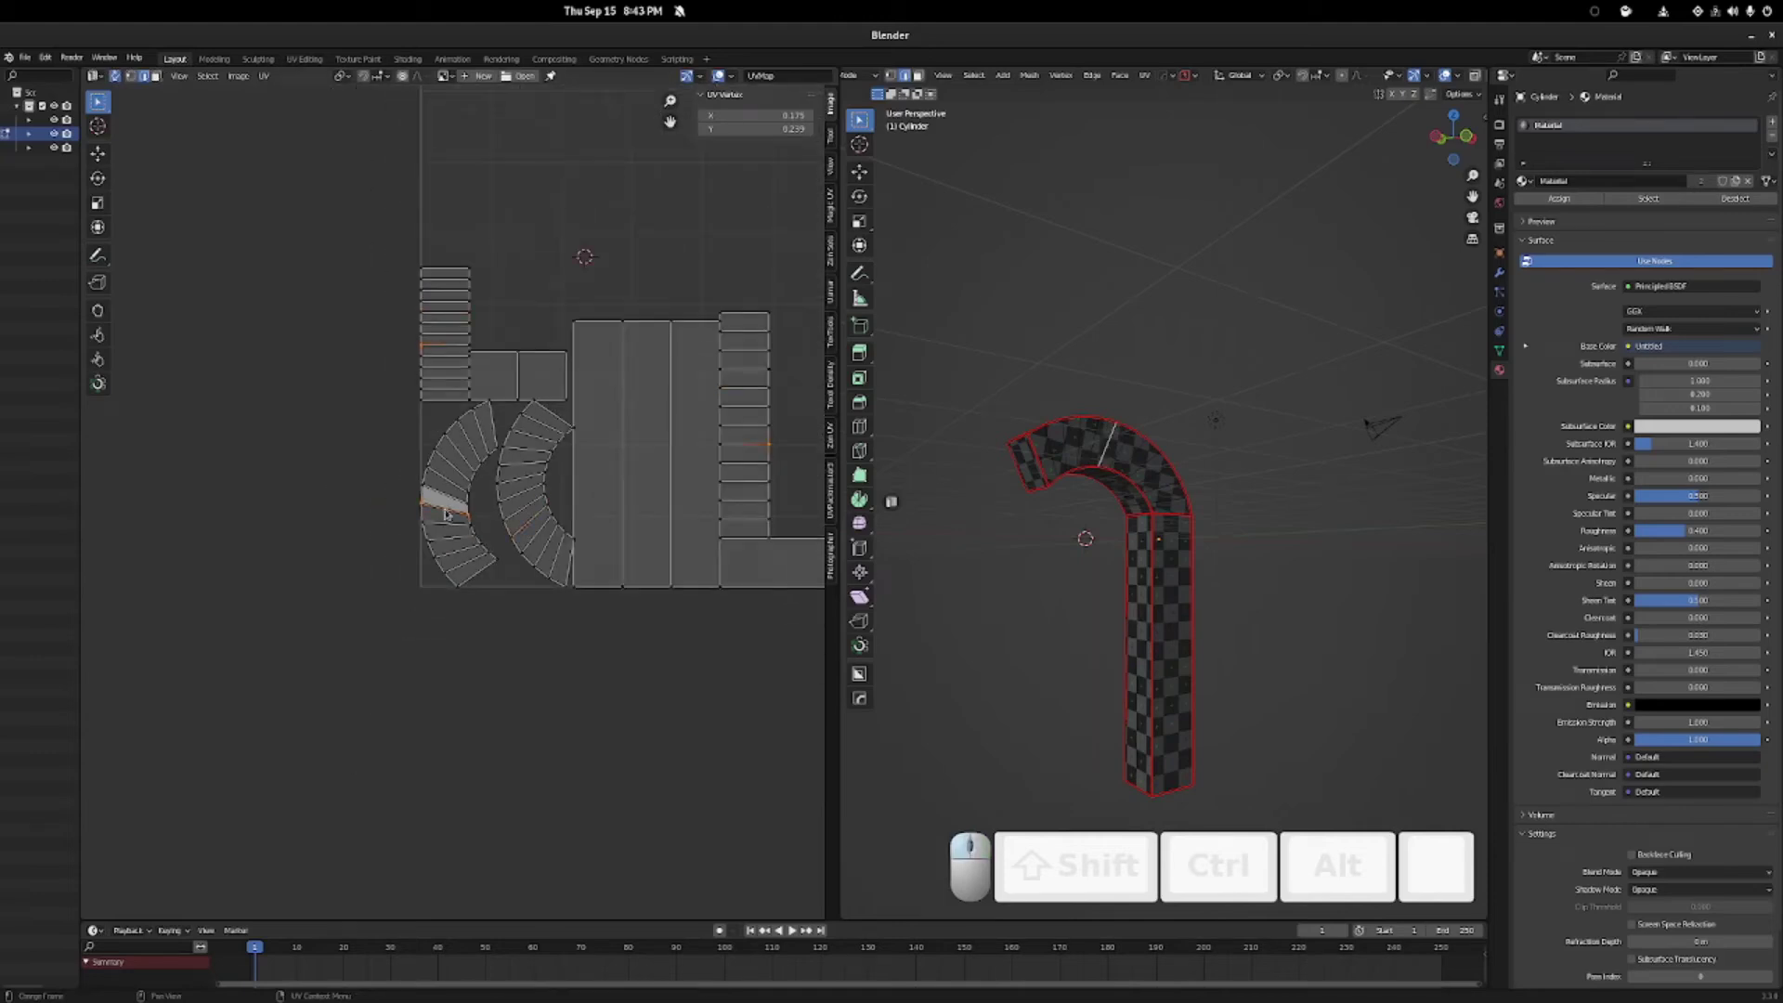
# Select the horizontal edge where the bend meets the straight column and frame it closely.
pyautogui.click(1172, 511)
pyautogui.keyDown('alt'); pyautogui.middleClick(1127, 506); pyautogui.keyUp('alt')
pyautogui.keyDown('ctrl'); pyautogui.moveTo(1141, 580); pyautogui.dragTo(1254, 298, button='middle'); pyautogui.keyUp('ctrl')
pyautogui.keyDown('shift'); pyautogui.moveTo(1310, 478); pyautogui.dragTo(987, 422, button='middle'); pyautogui.keyUp('shift')
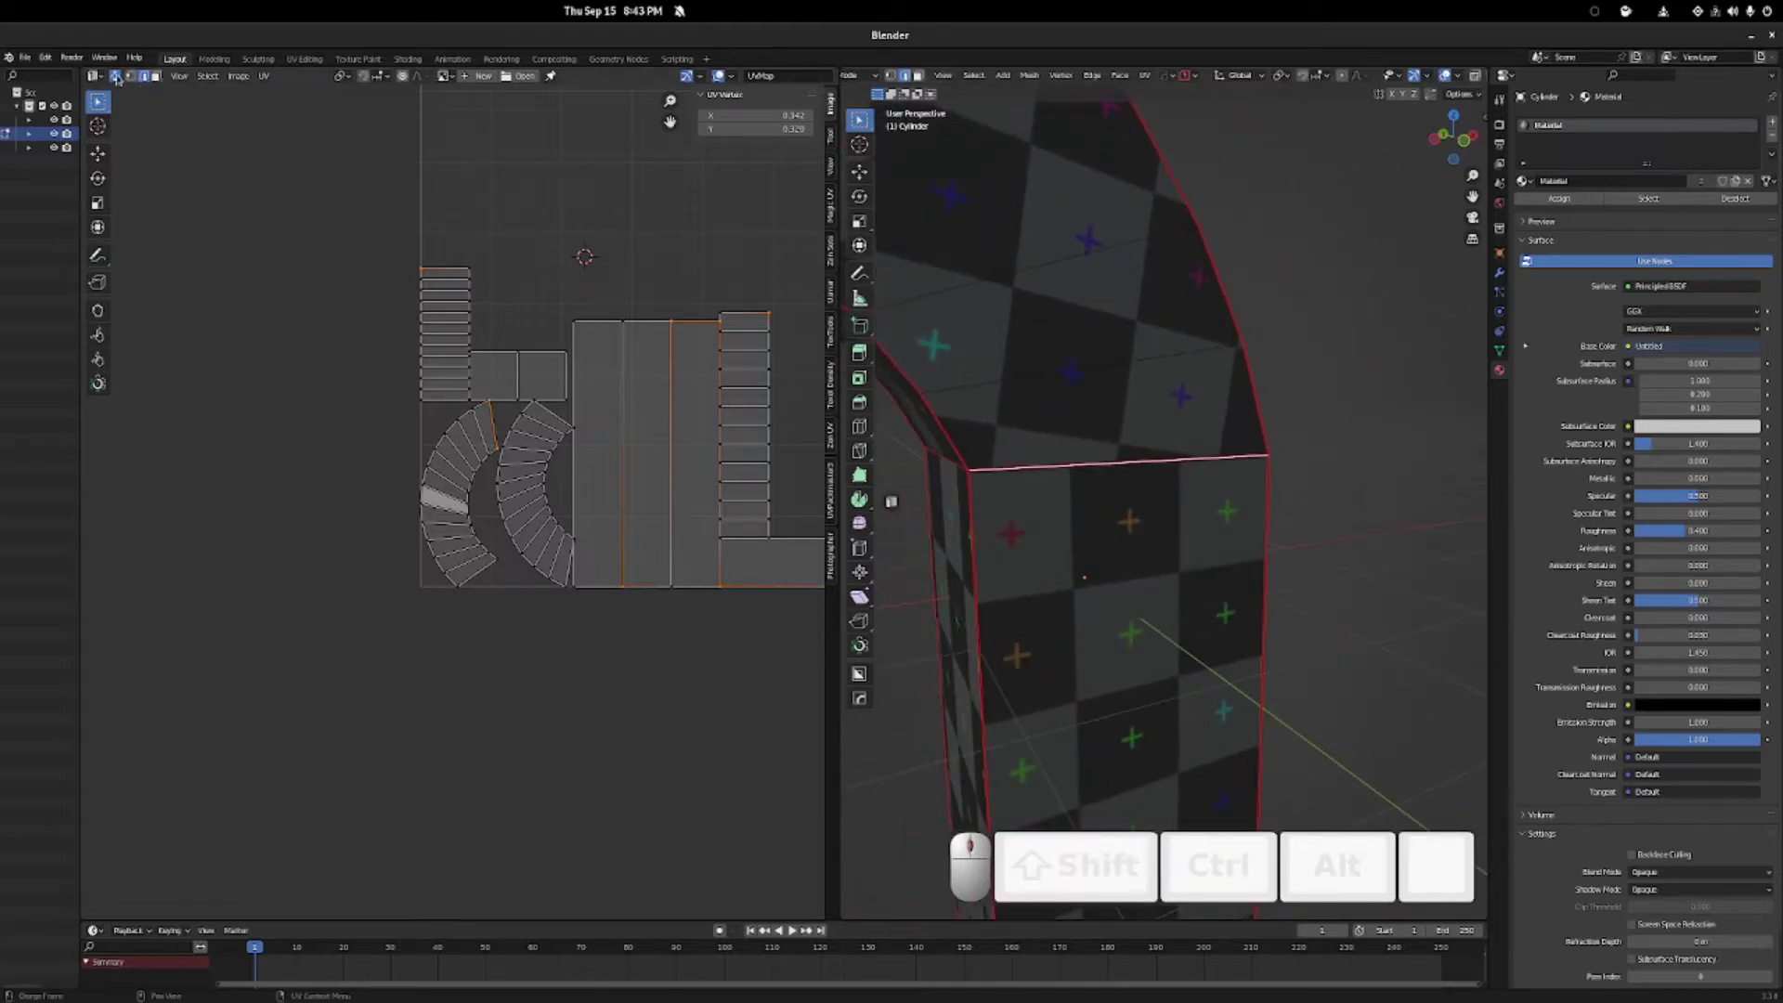
# Turn off UV sync selection, switch to face selection and select the first bend face above the column.
pyautogui.click(117, 79)
pyautogui.keyDown('shift'); pyautogui.click(1020, 378); pyautogui.keyUp('shift')
pyautogui.press('Tab')
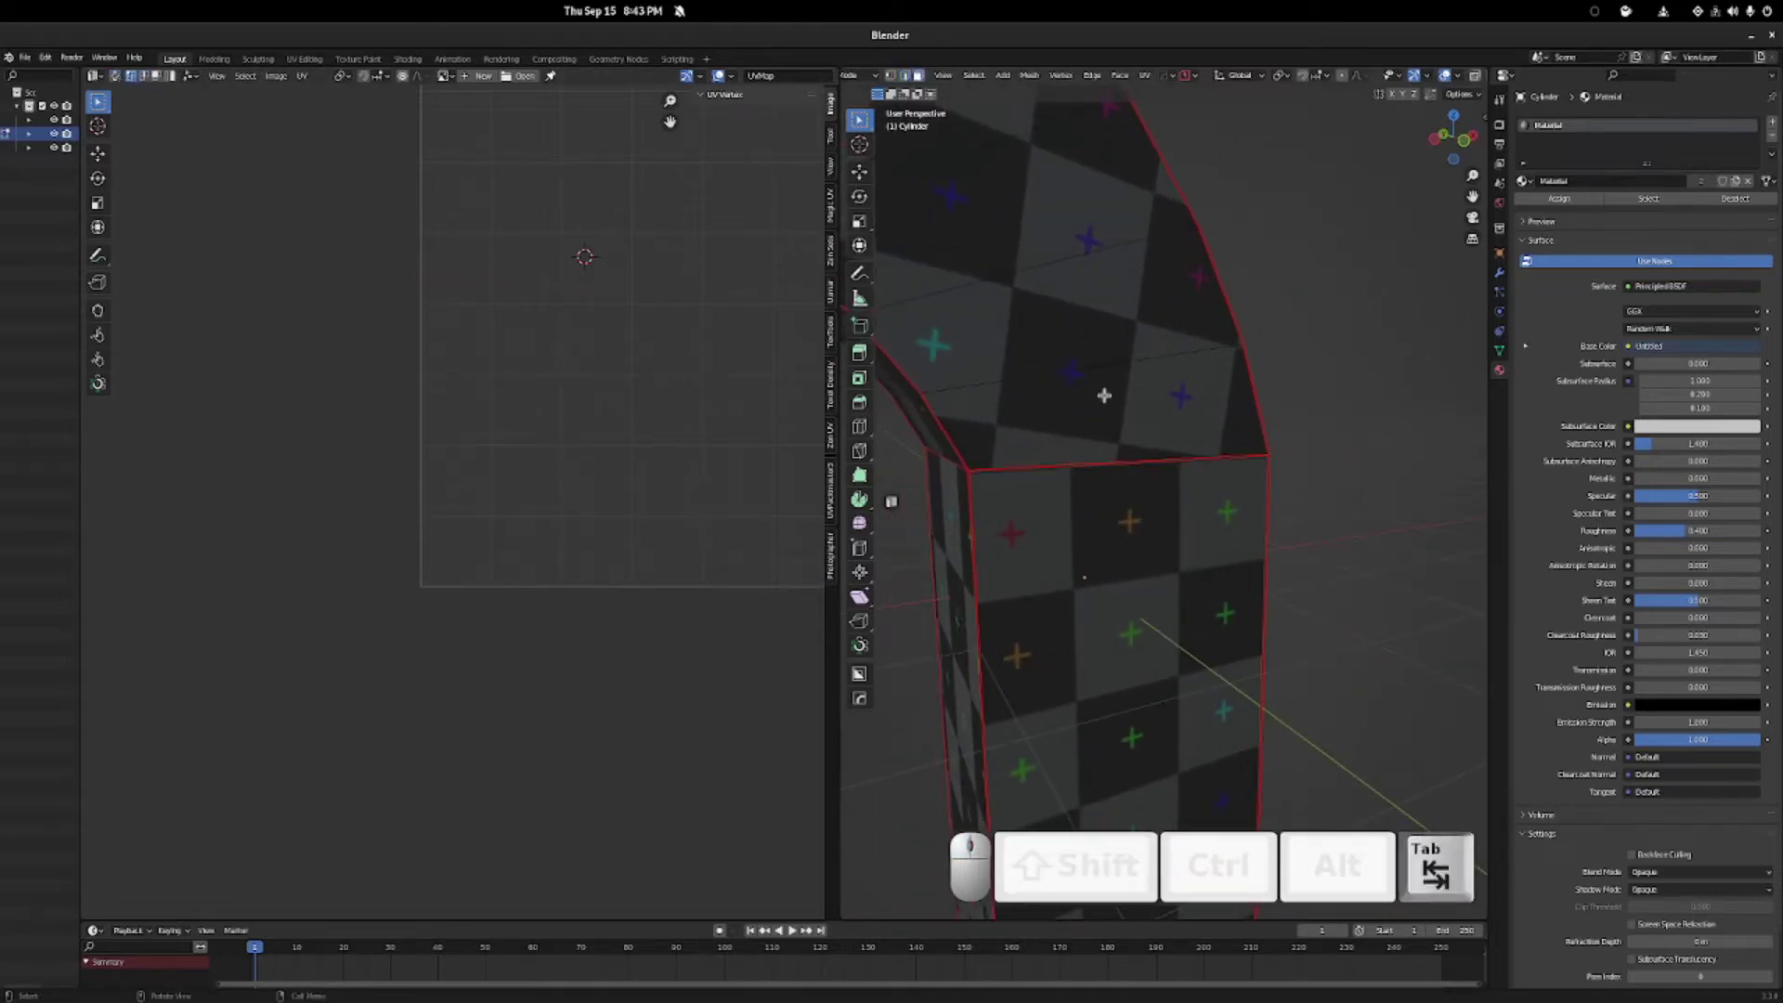
pyautogui.click(1160, 396)
pyautogui.scroll(1, 483, 474)
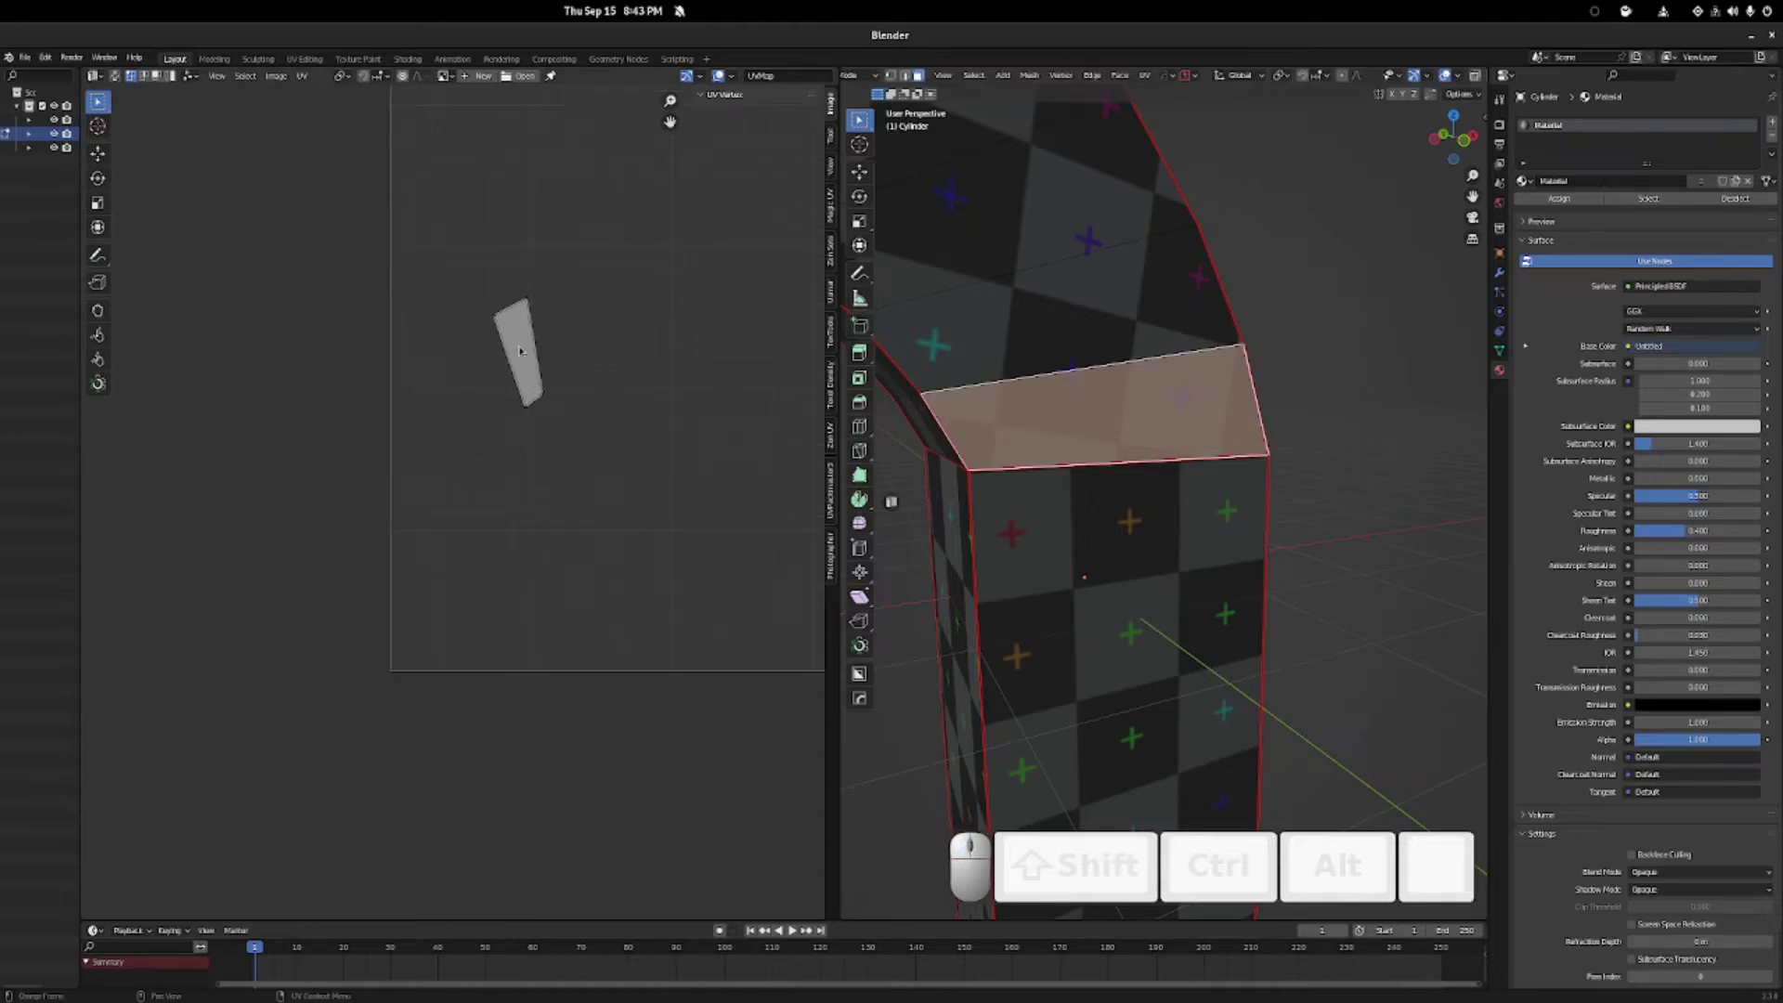
pyautogui.scroll(4, 520, 353)
pyautogui.keyDown('shift'); pyautogui.moveTo(585, 326); pyautogui.dragTo(516, 570, button='middle'); pyautogui.keyUp('shift')
pyautogui.click(542, 318)
# Return to UV editing, reselect the first bend face above the column and switch UV selection to edges.
pyautogui.press('Tab')
pyautogui.press('Tab')
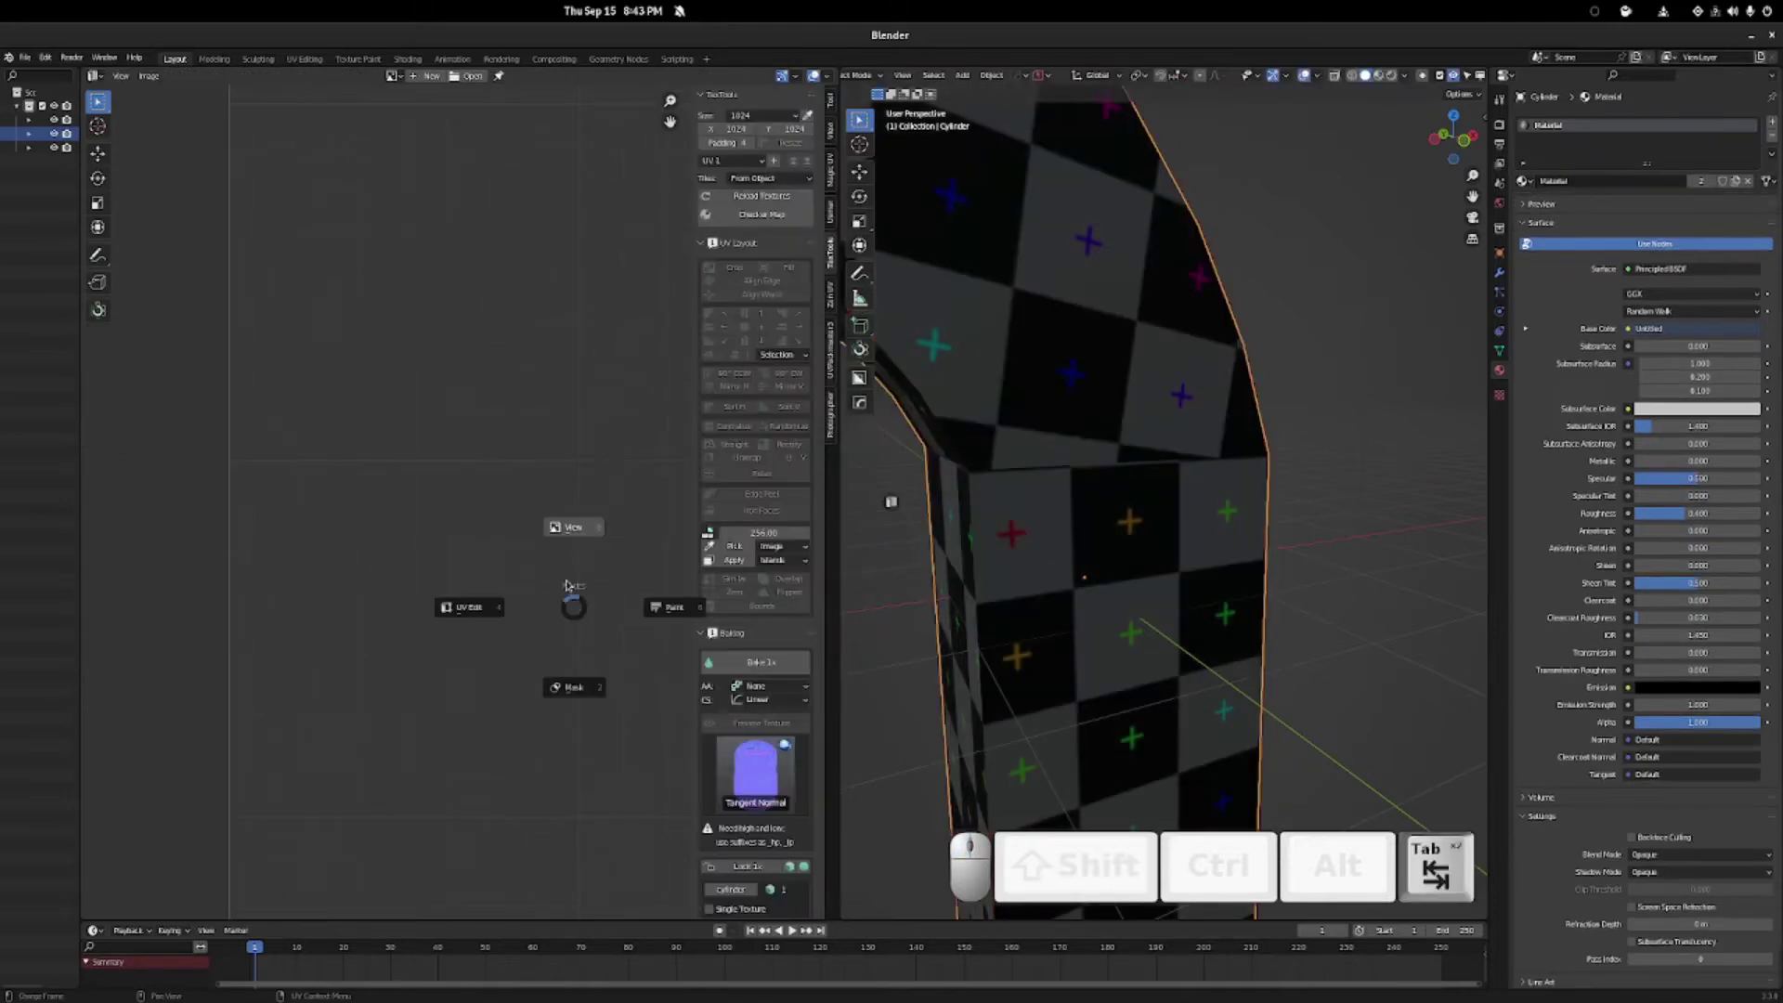
pyautogui.click(471, 608)
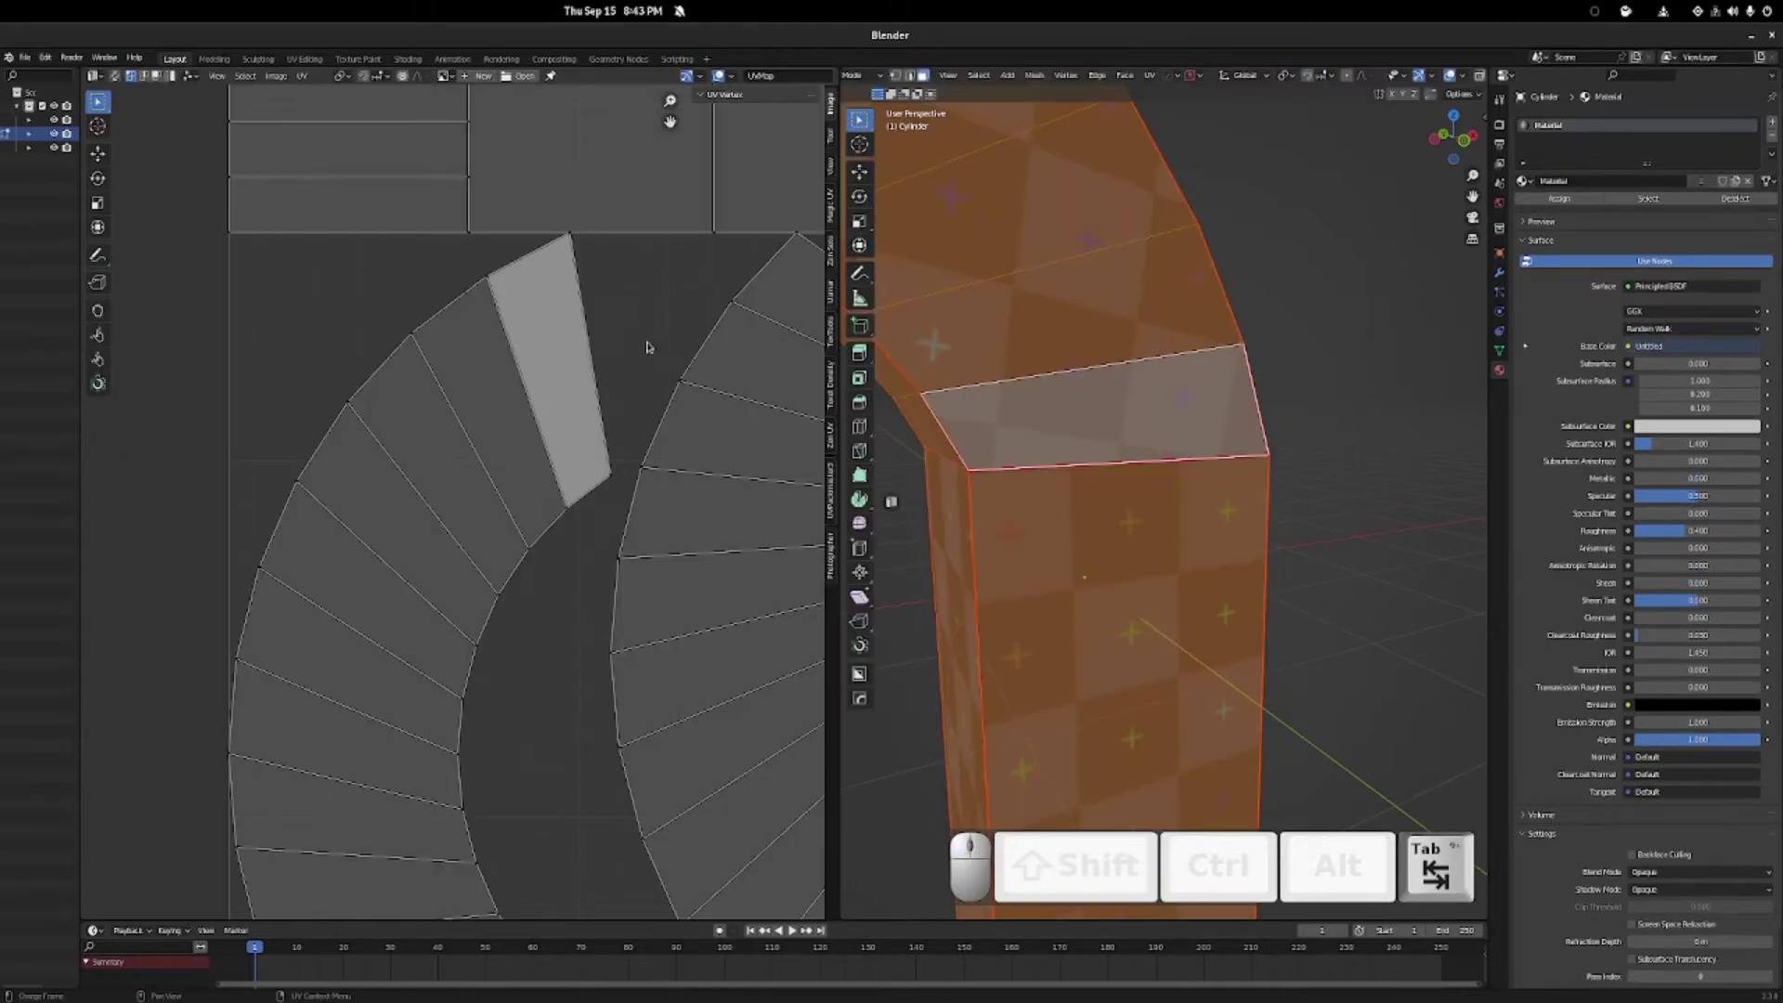
pyautogui.click(1065, 365)
pyautogui.press('Tab')
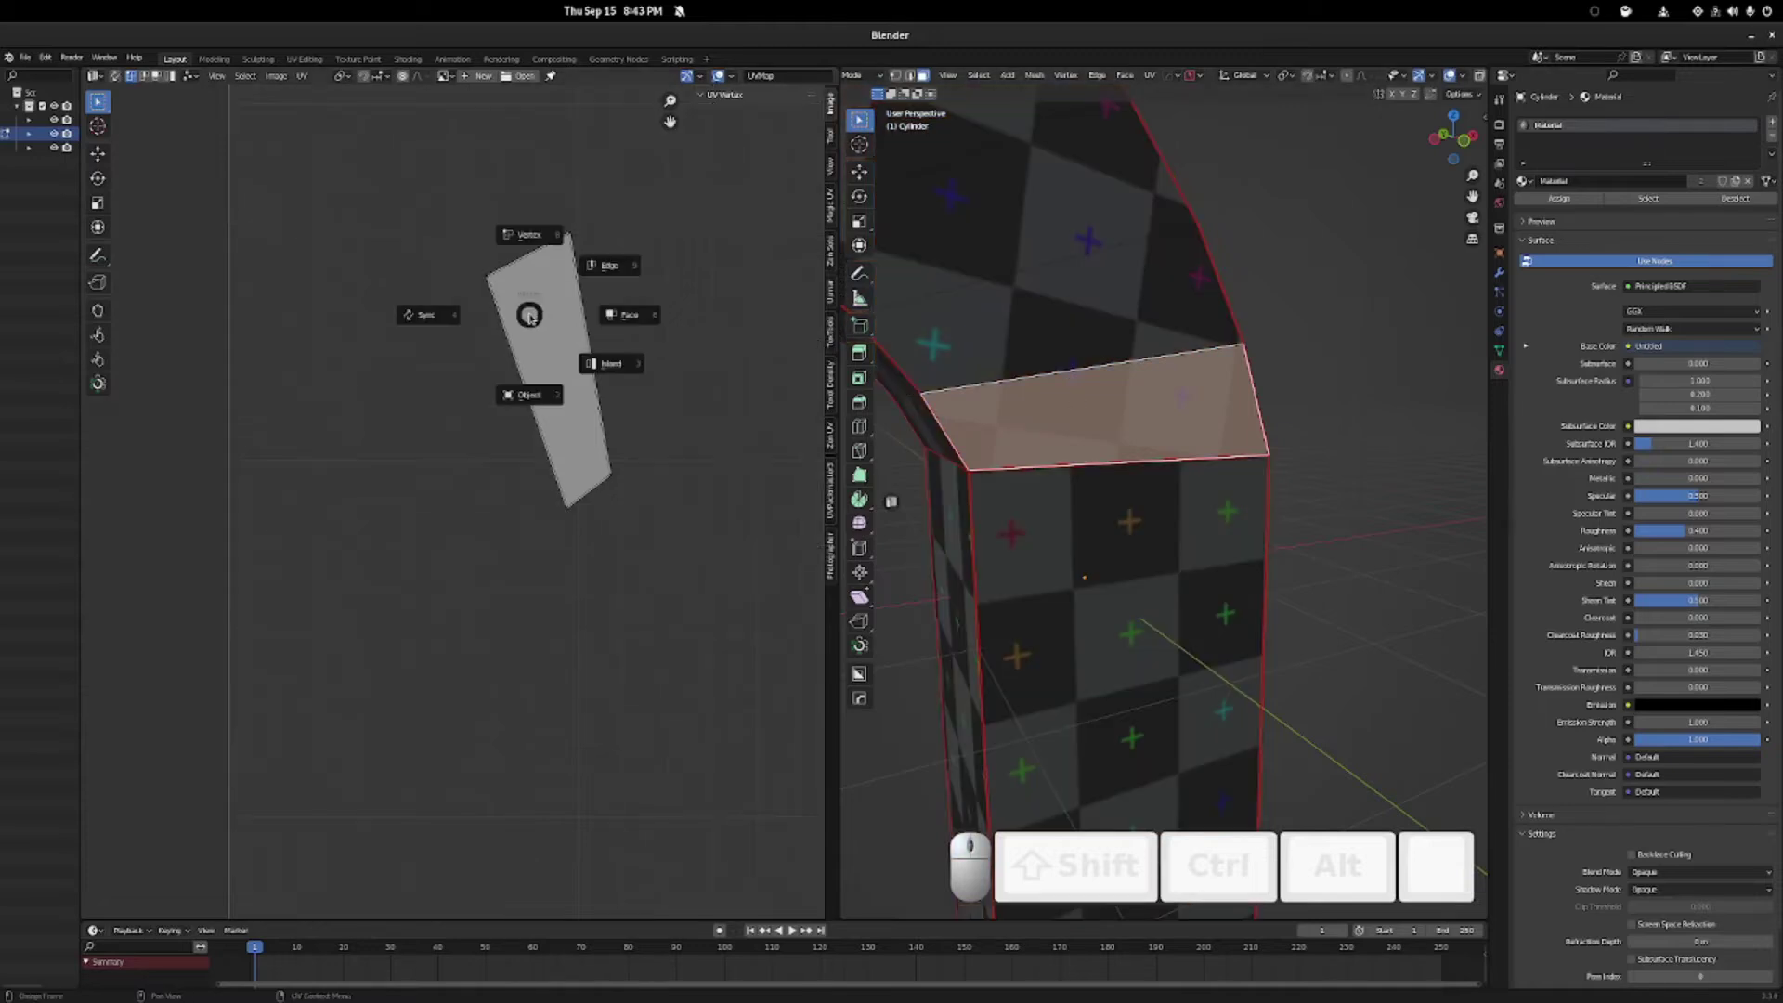
pyautogui.click(614, 268)
# Flatten the lower short edge of the face's UV by scaling it to 0 along Y.
pyautogui.click(589, 495)
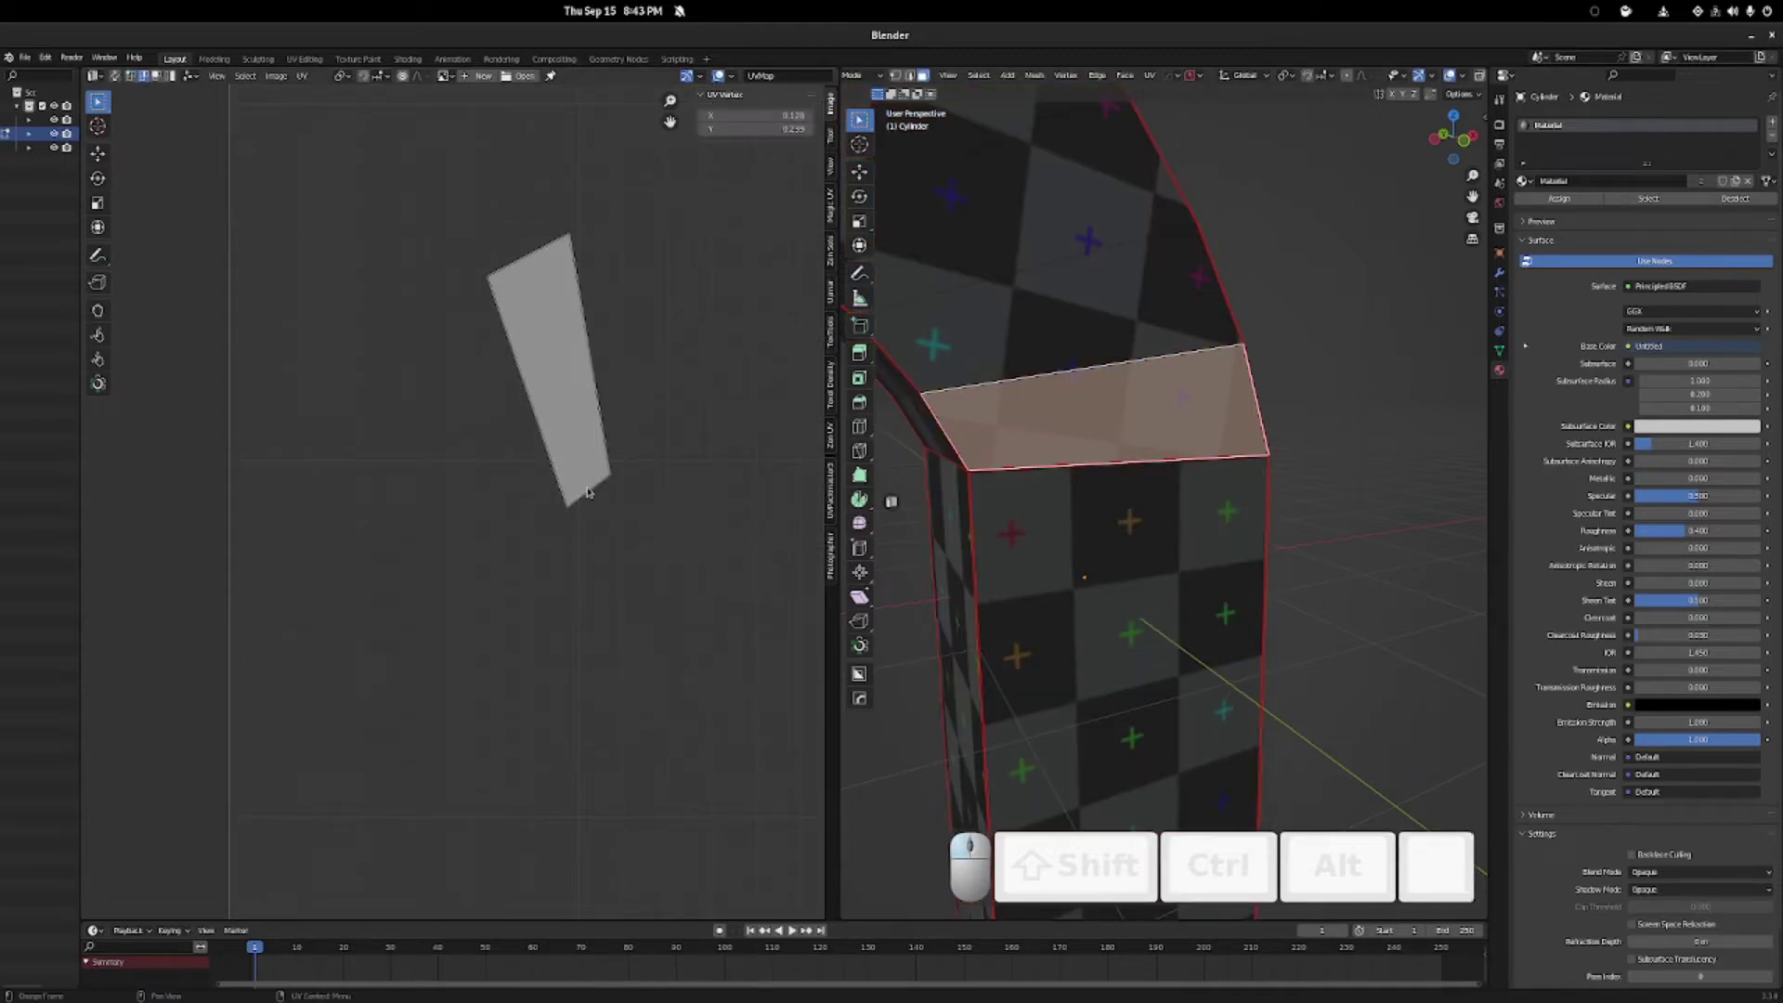
pyautogui.press('s')
pyautogui.press('z')
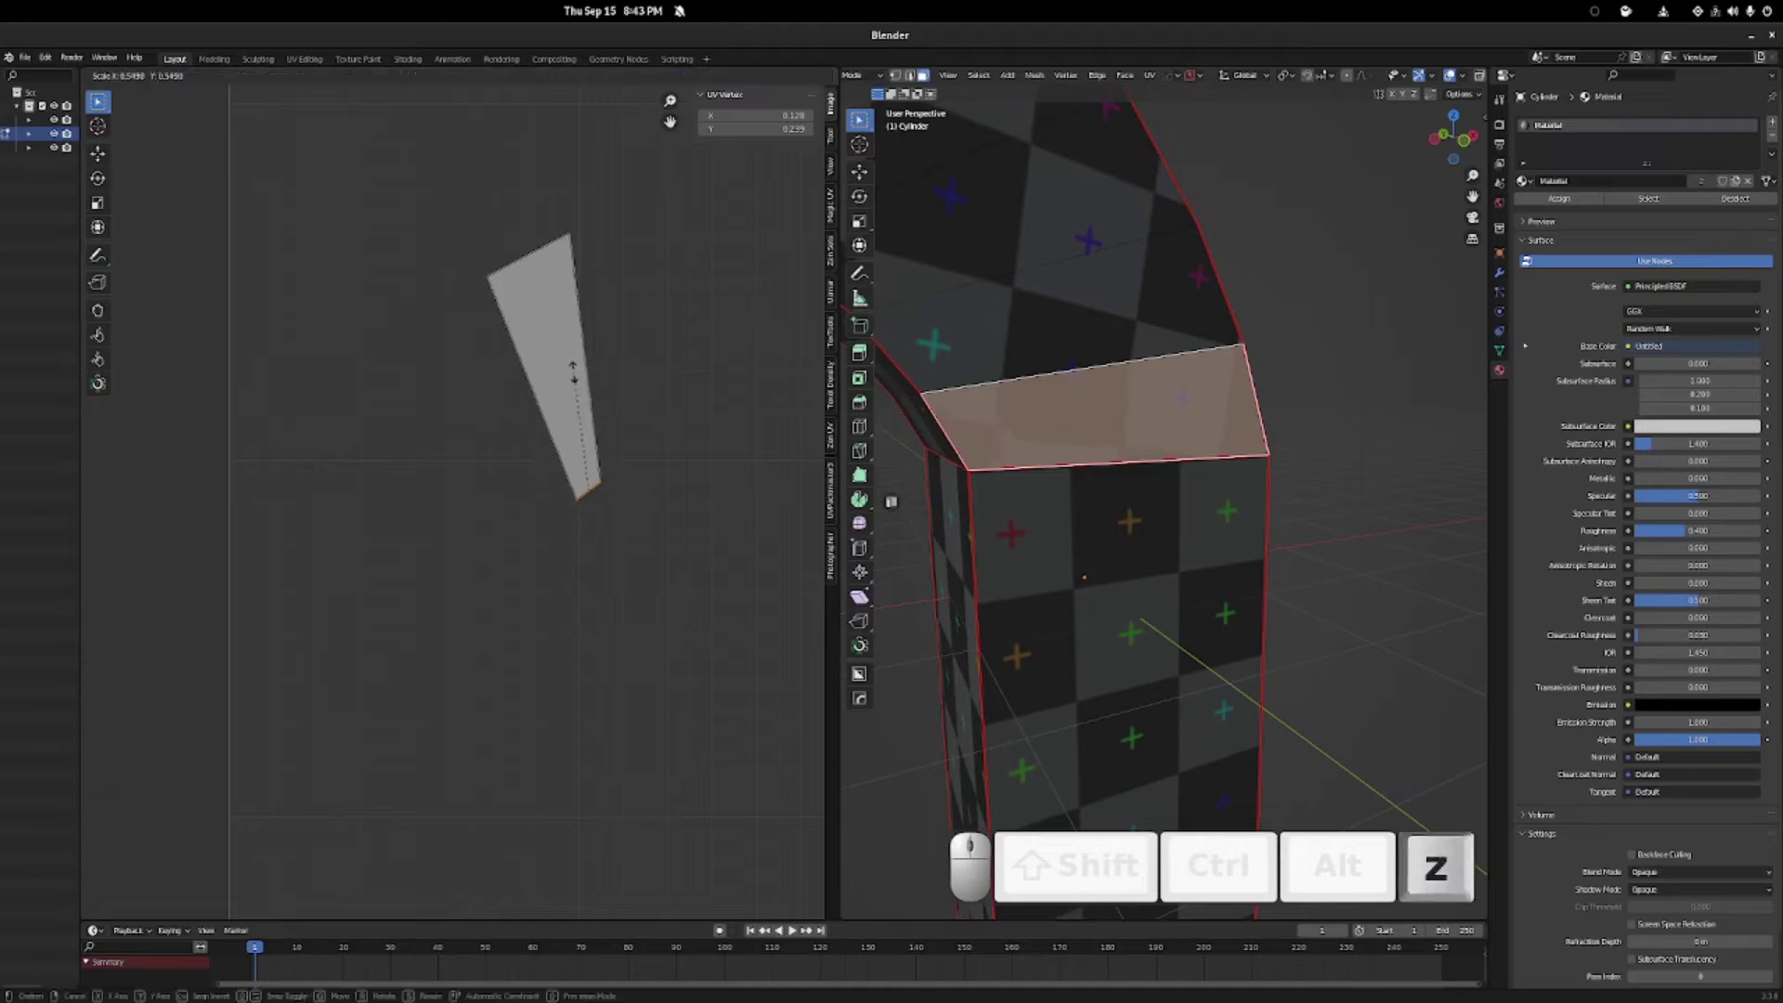
pyautogui.press('x')
pyautogui.press('z')
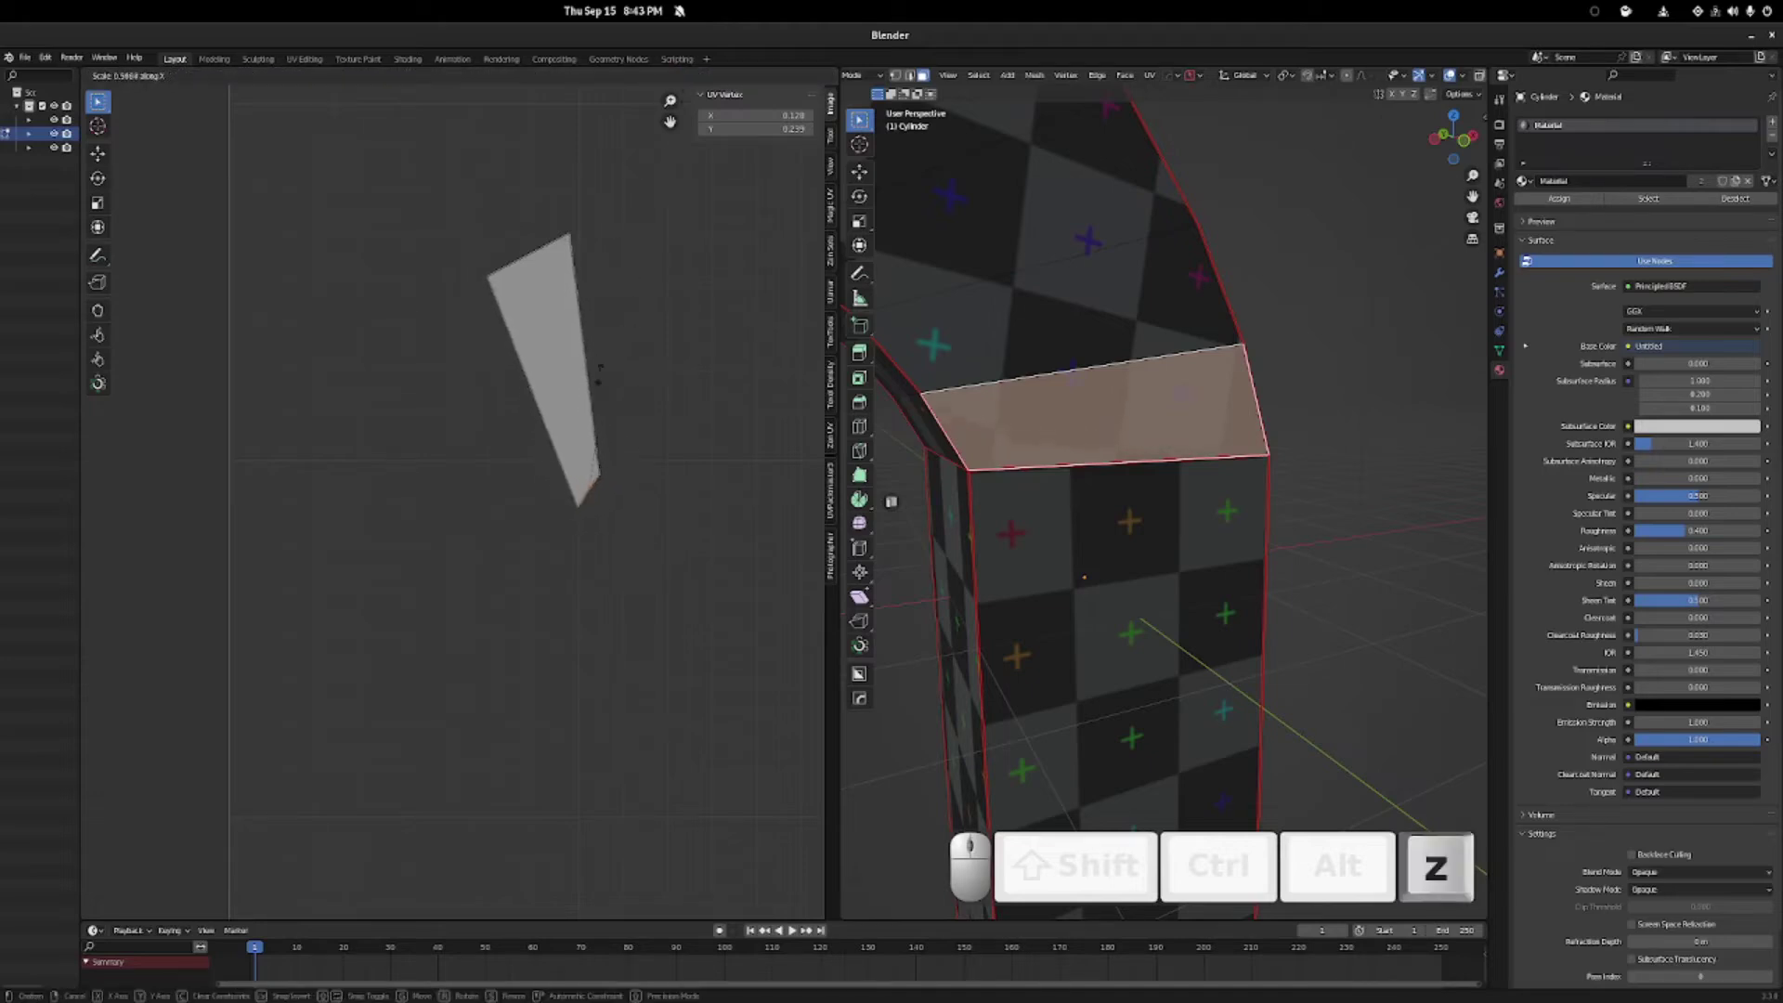
pyautogui.press('y')
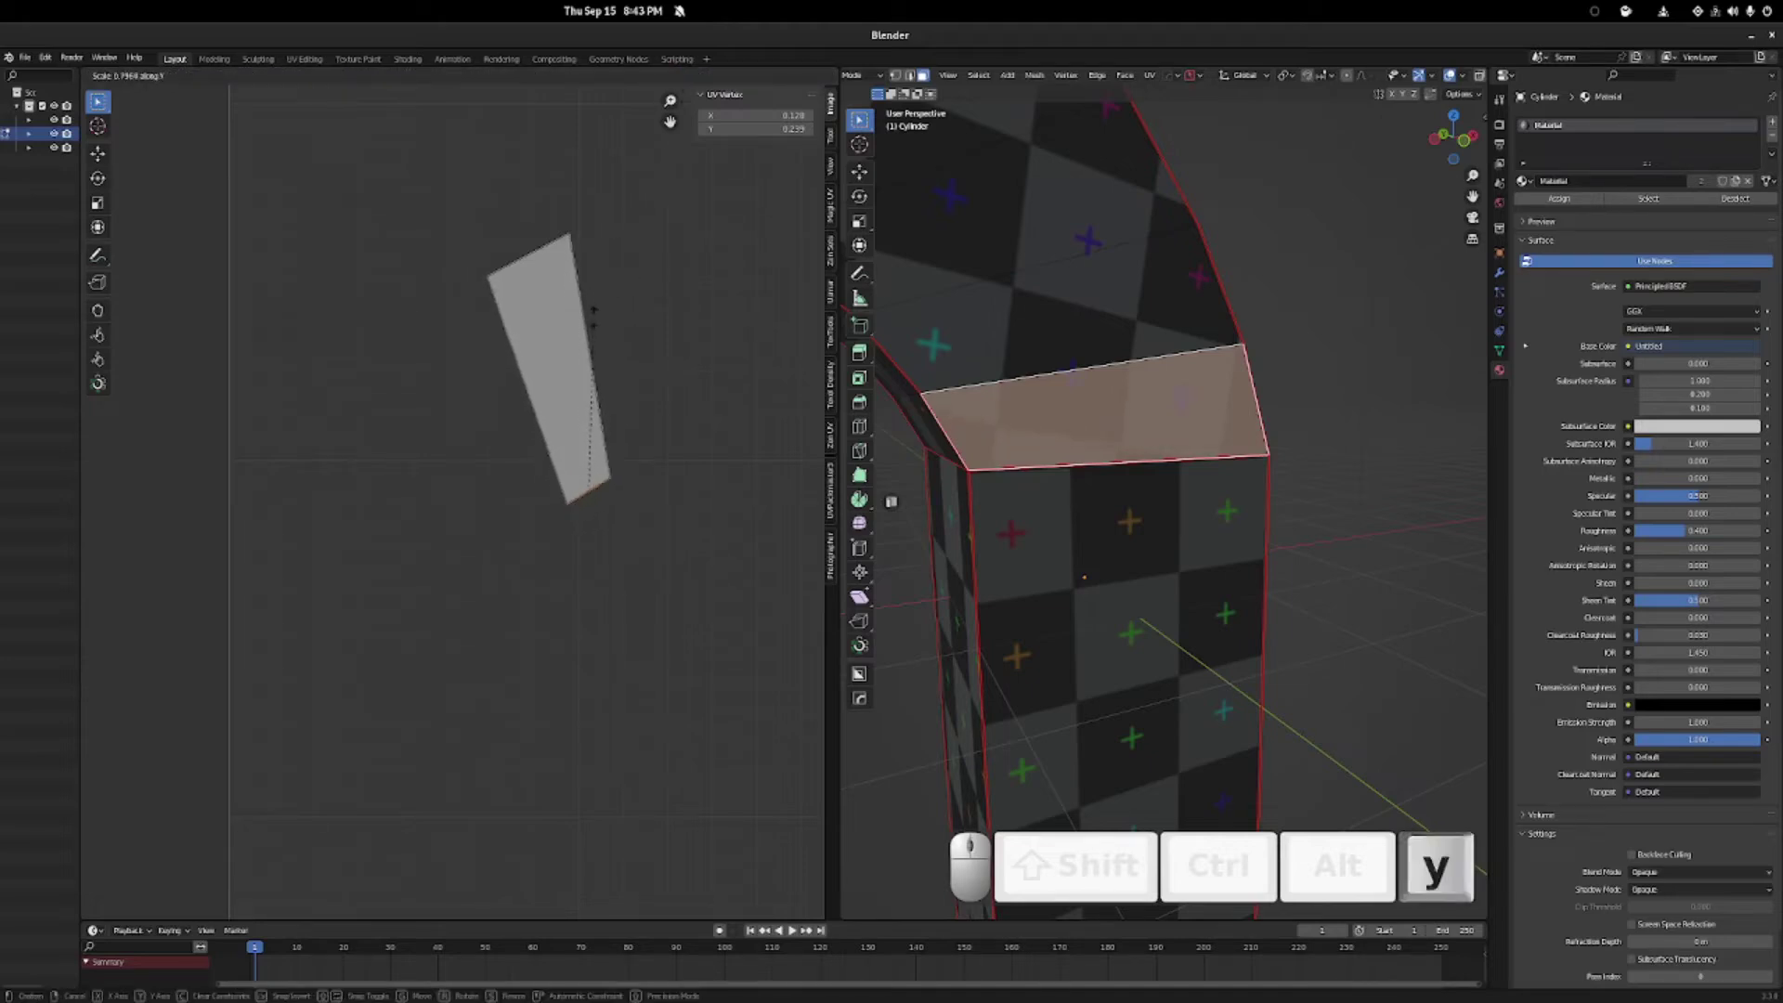
pyautogui.press('0')
pyautogui.press('Return')
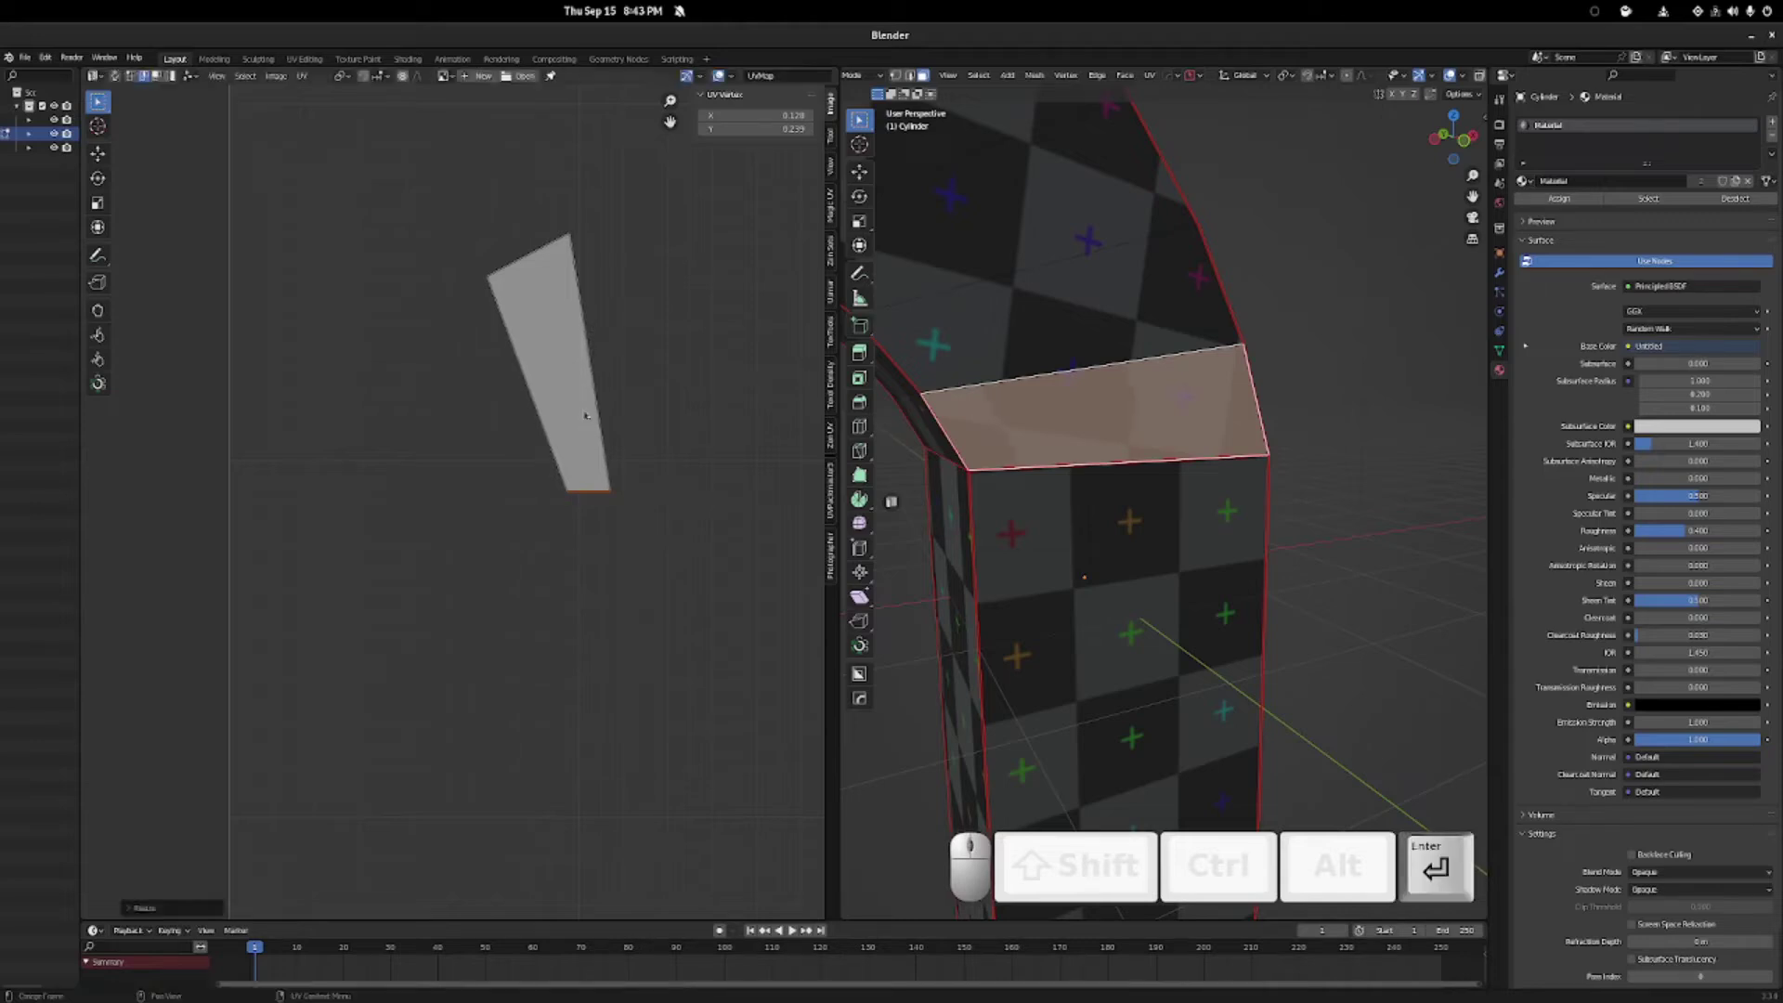
# Scale the upper short UV edge to 0 along Y and slide it along X until it sits above the lower edge.
pyautogui.press('s')
pyautogui.press('y')
pyautogui.press('0')
pyautogui.press('Return')
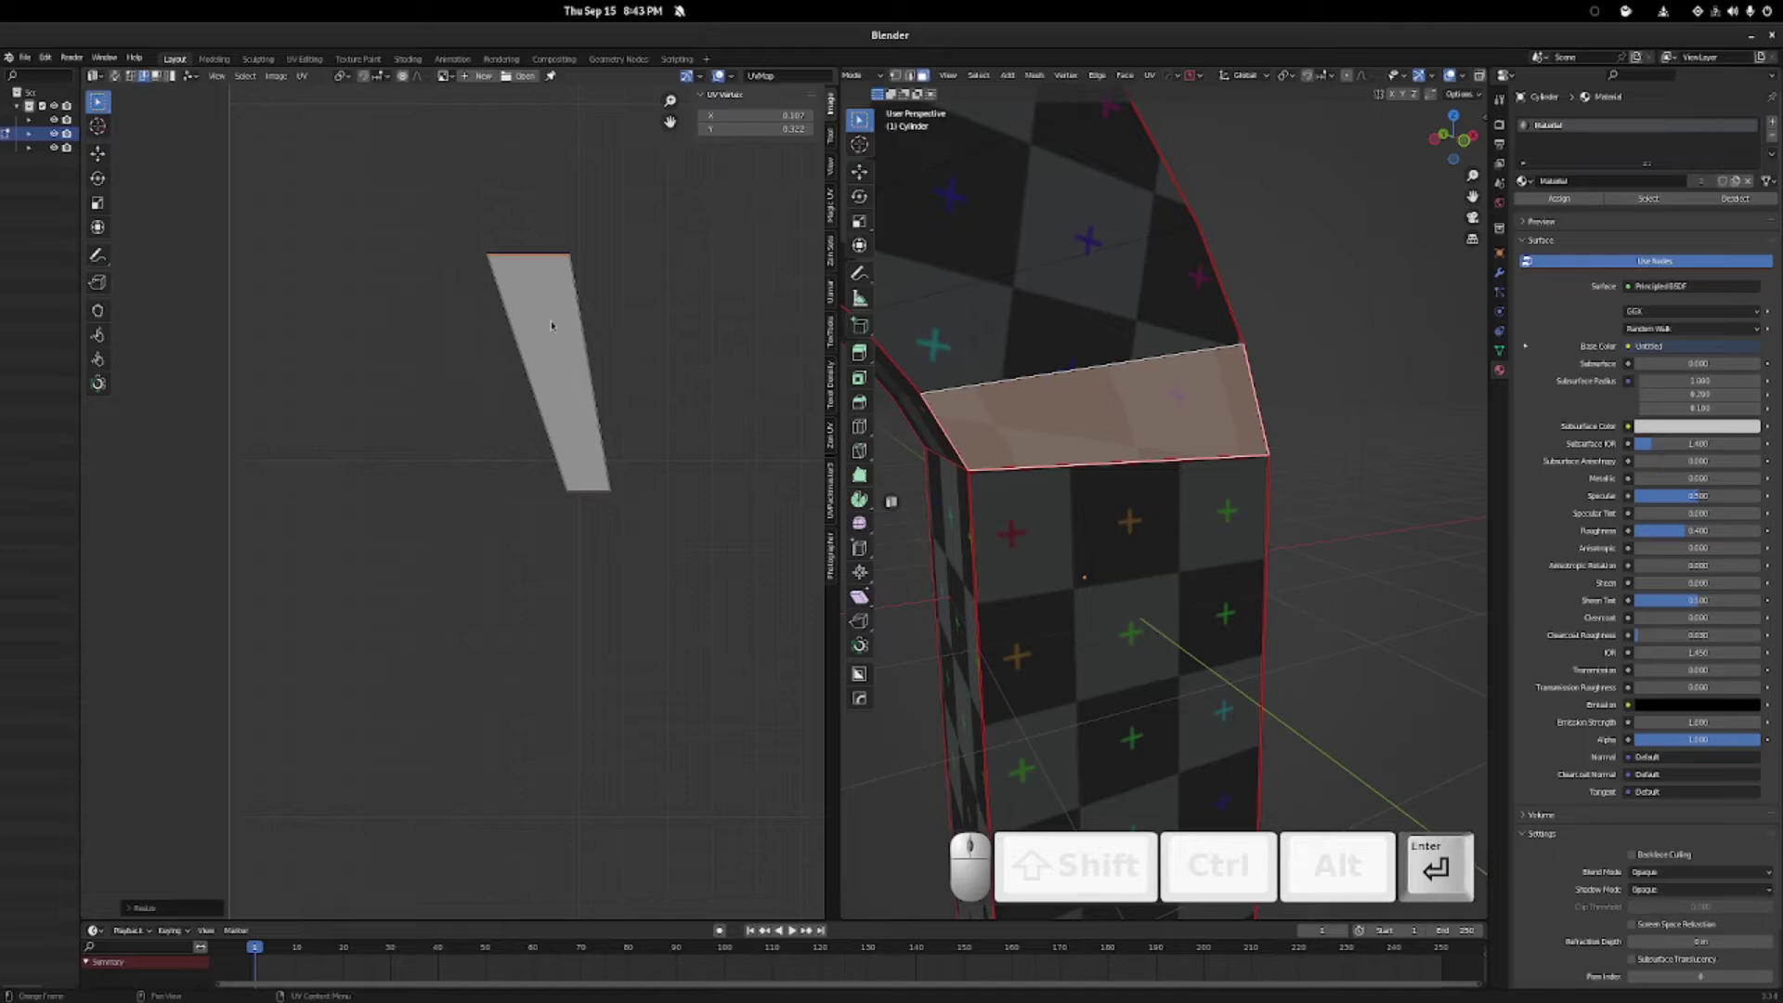
pyautogui.press('g')
pyautogui.press('x')
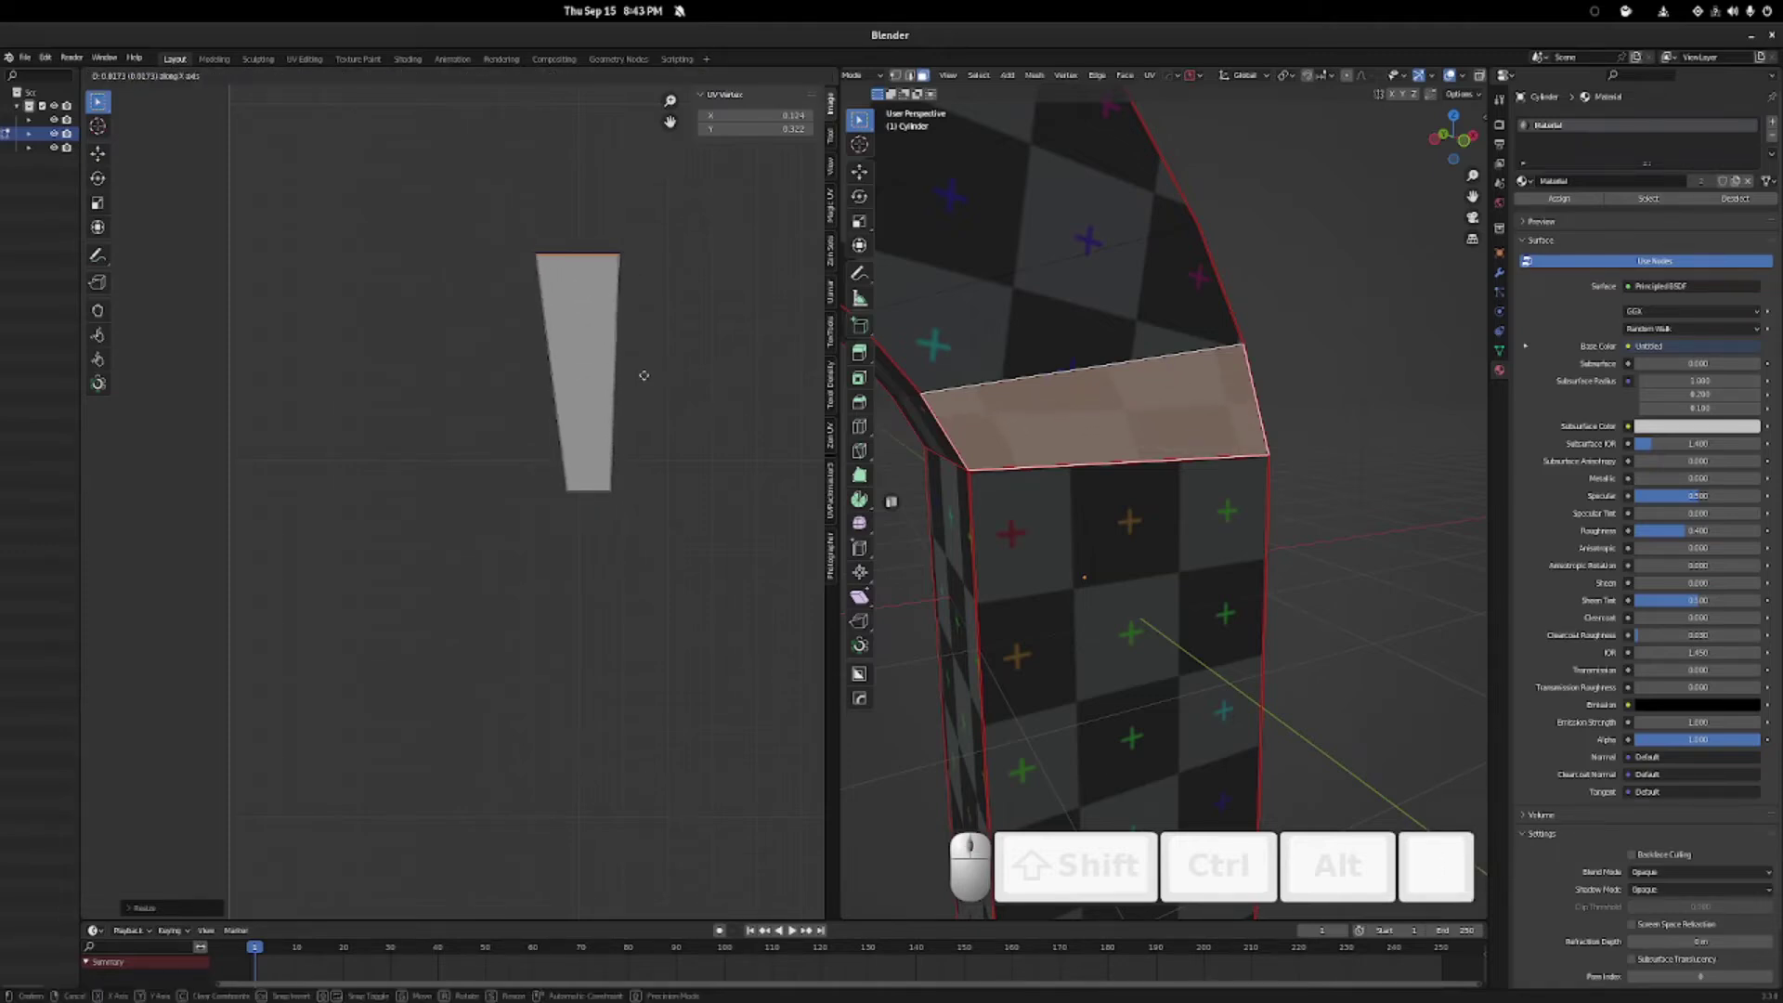
pyautogui.click(644, 375)
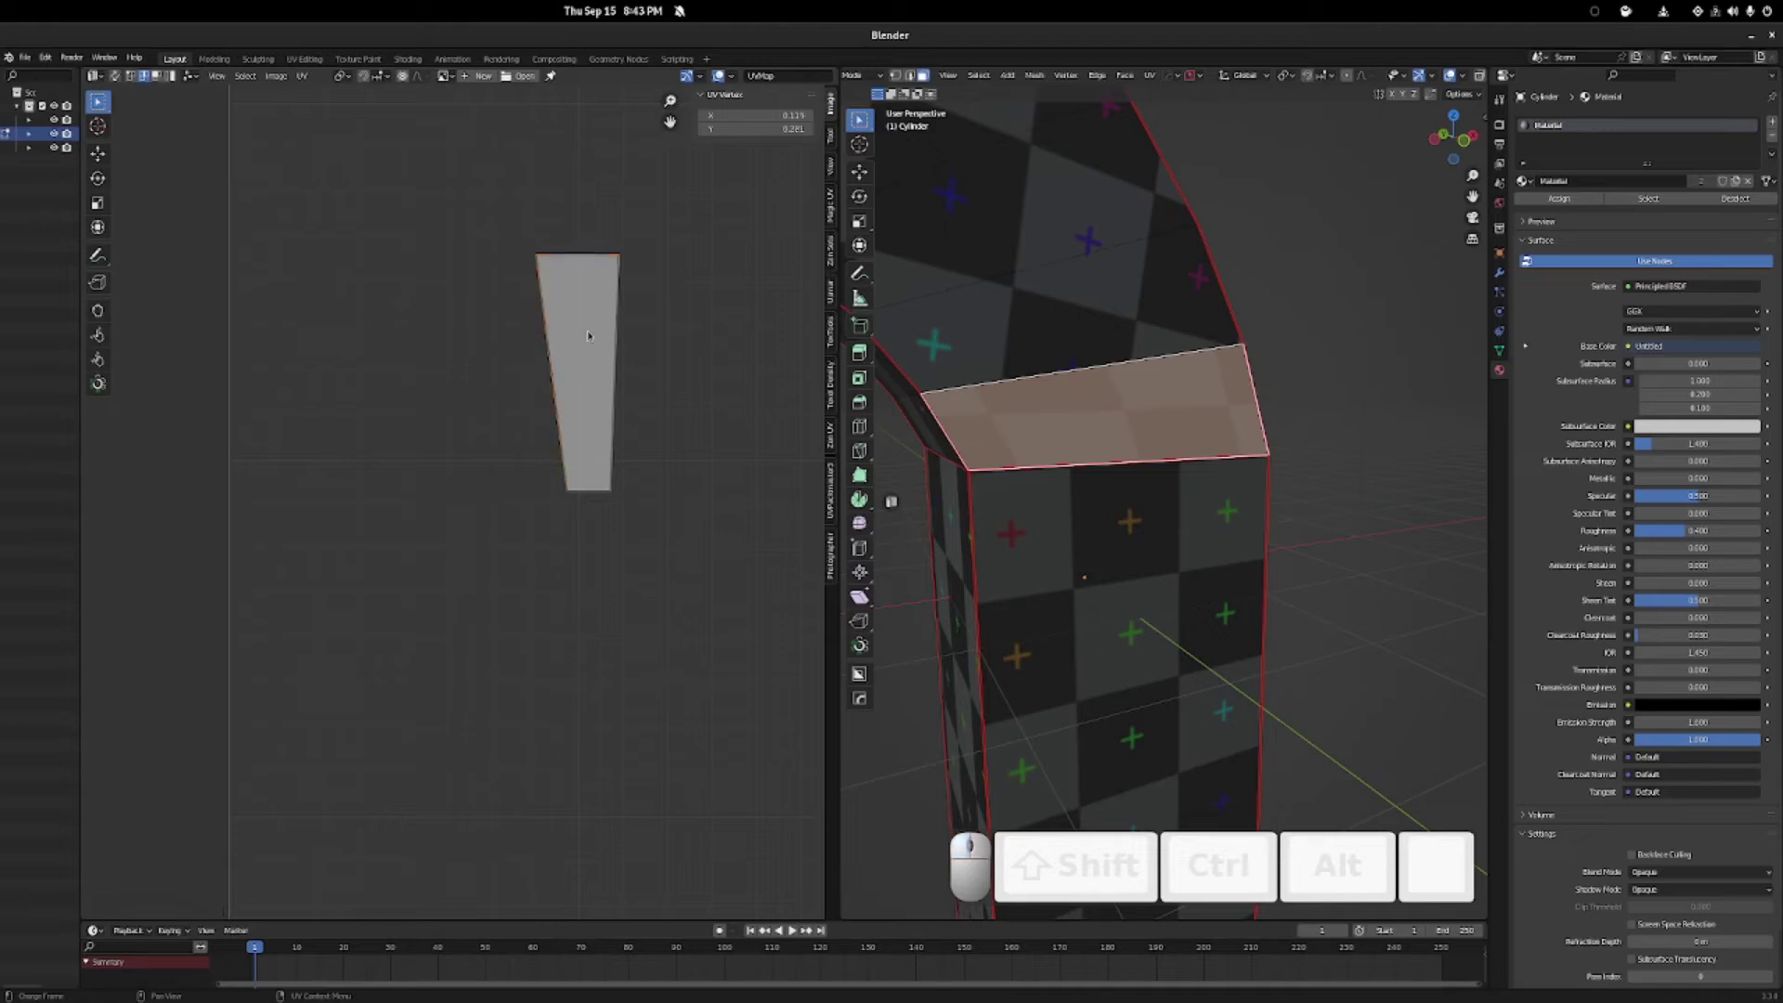
# Straighten both long edges of the face's UV by scaling each one to 0 along X.
pyautogui.press('s')
pyautogui.press('x')
pyautogui.press('0')
pyautogui.press('Return')
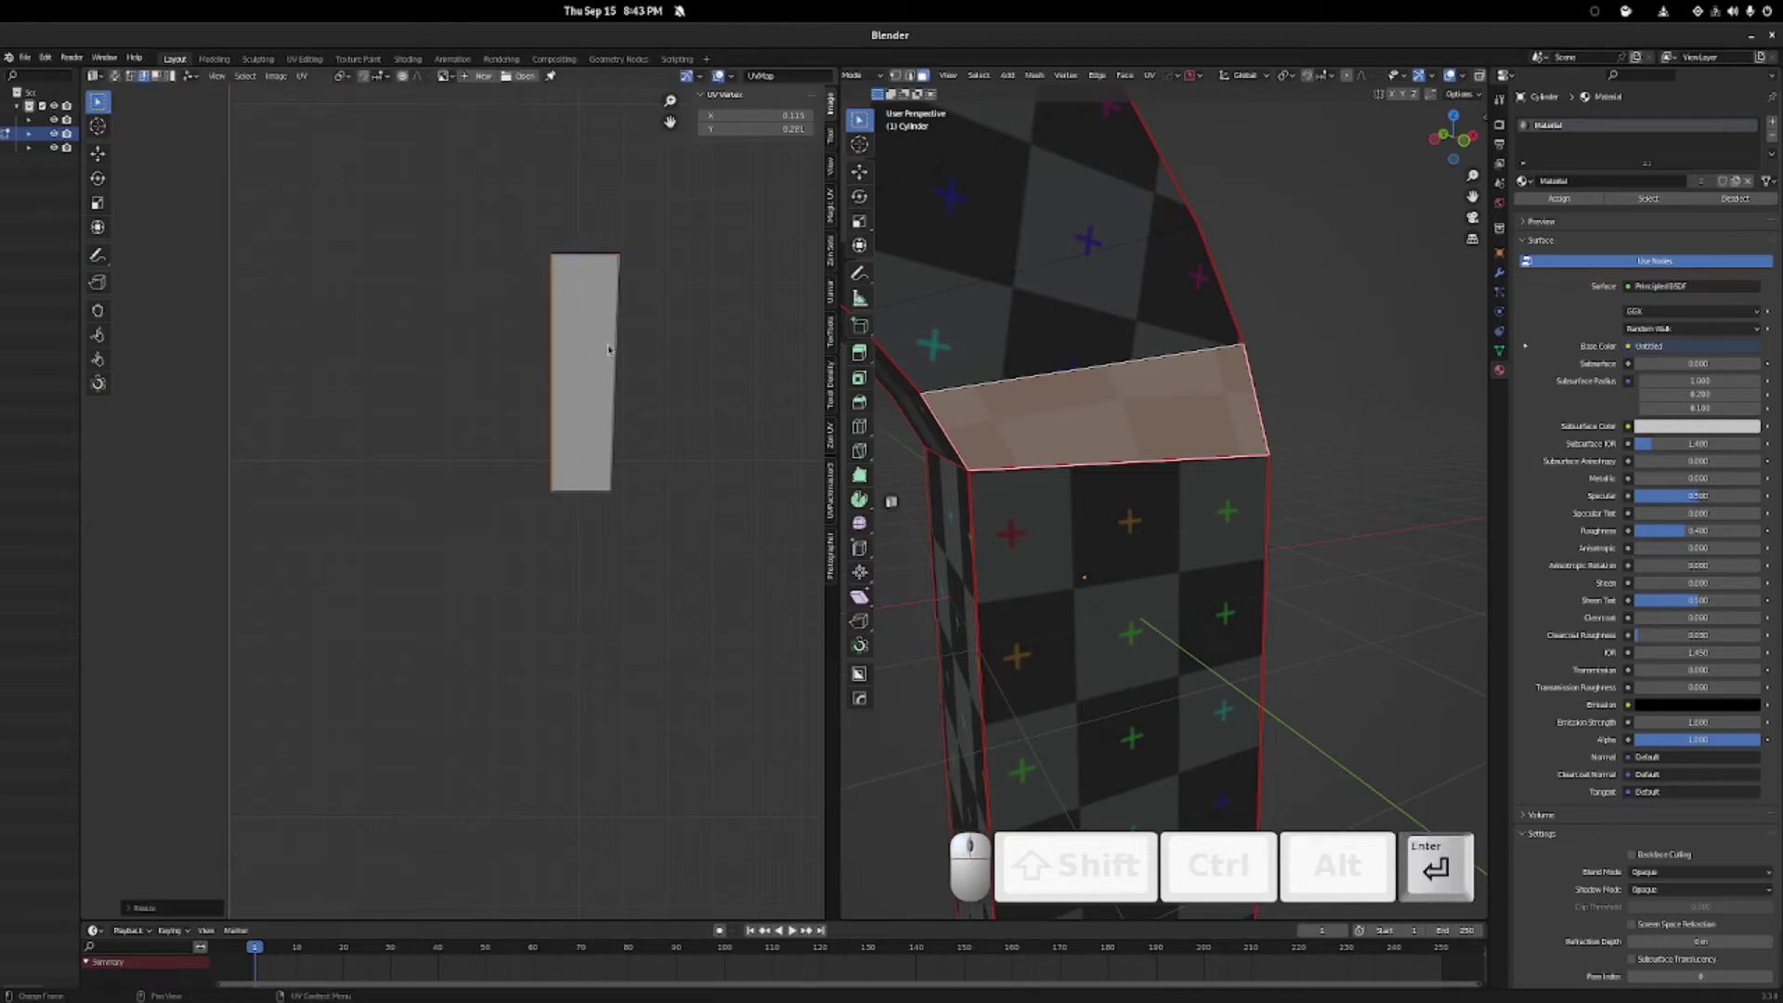
pyautogui.click(613, 353)
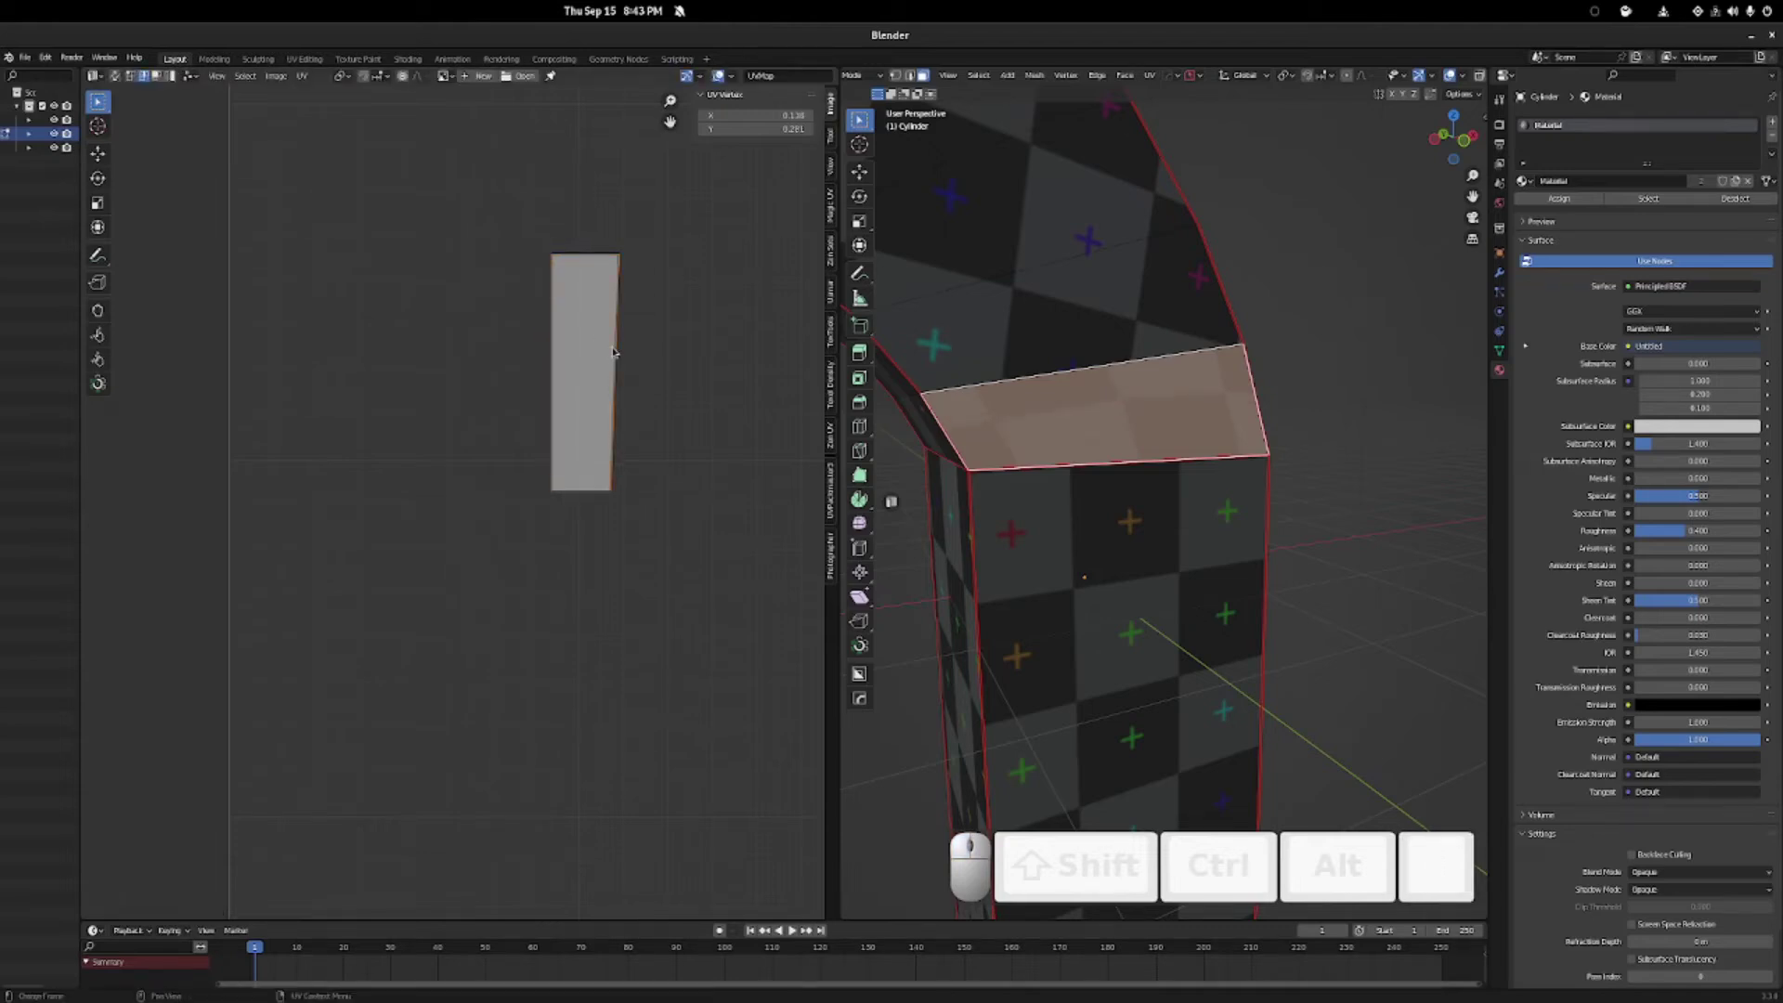
pyautogui.press('s')
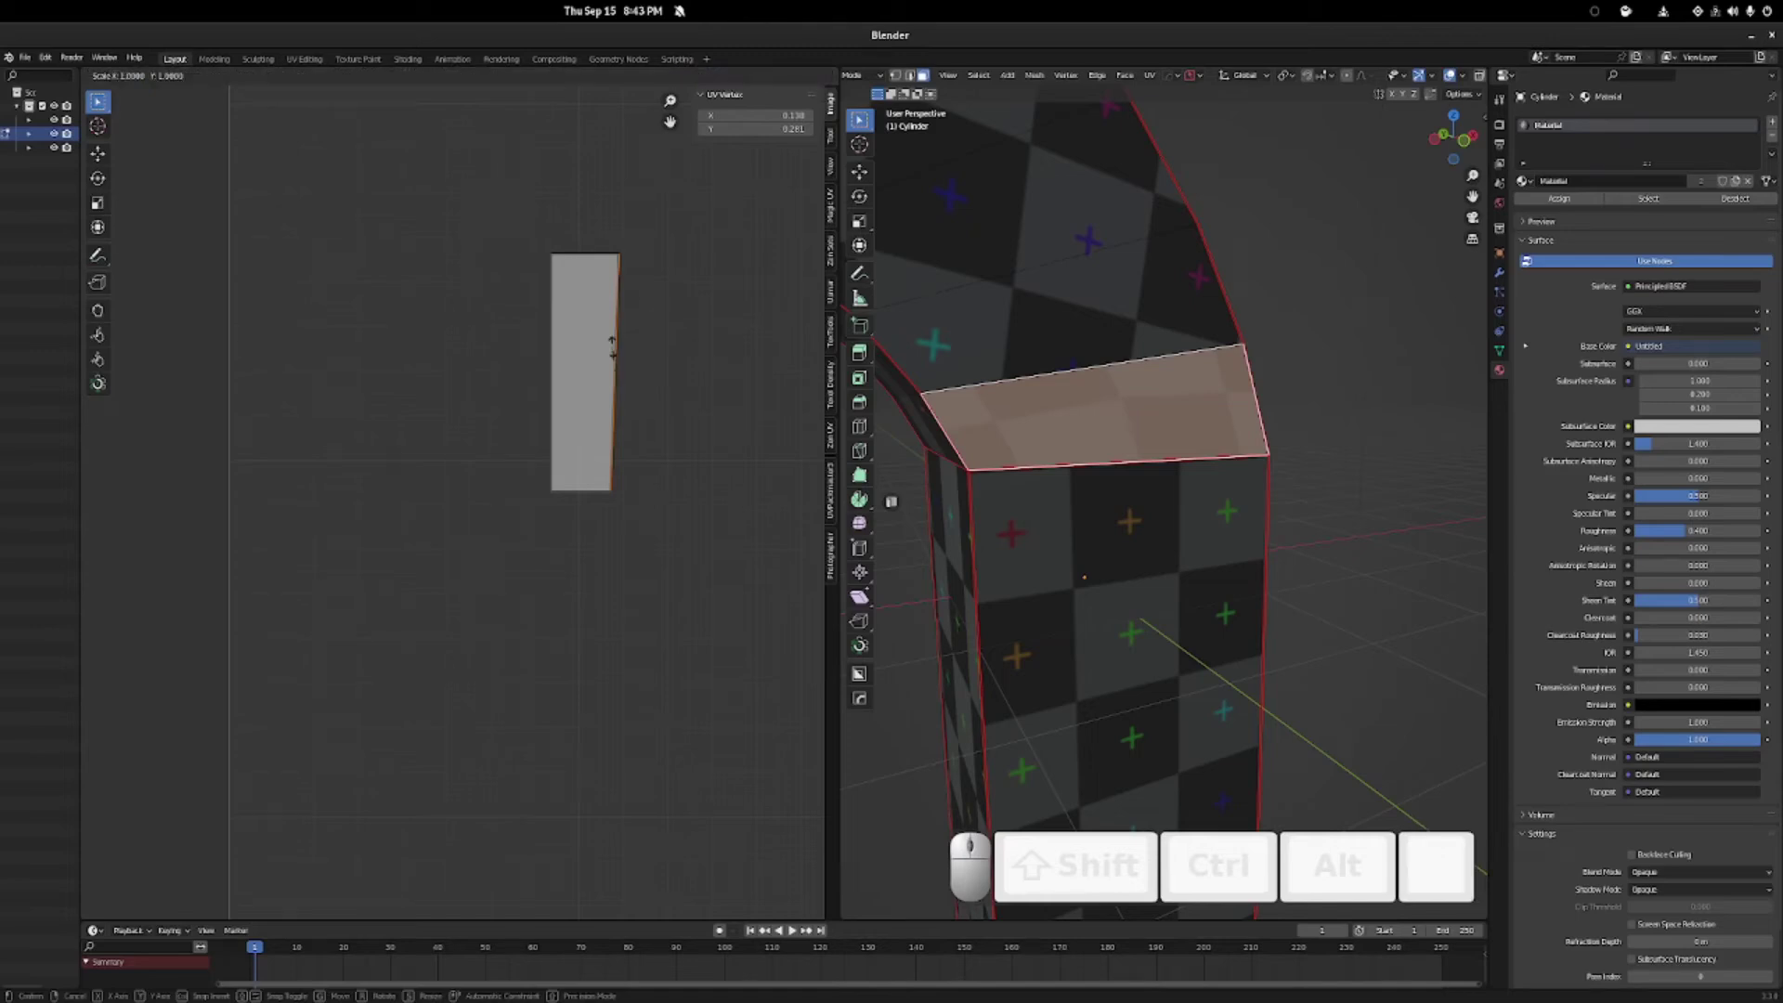
pyautogui.press('x')
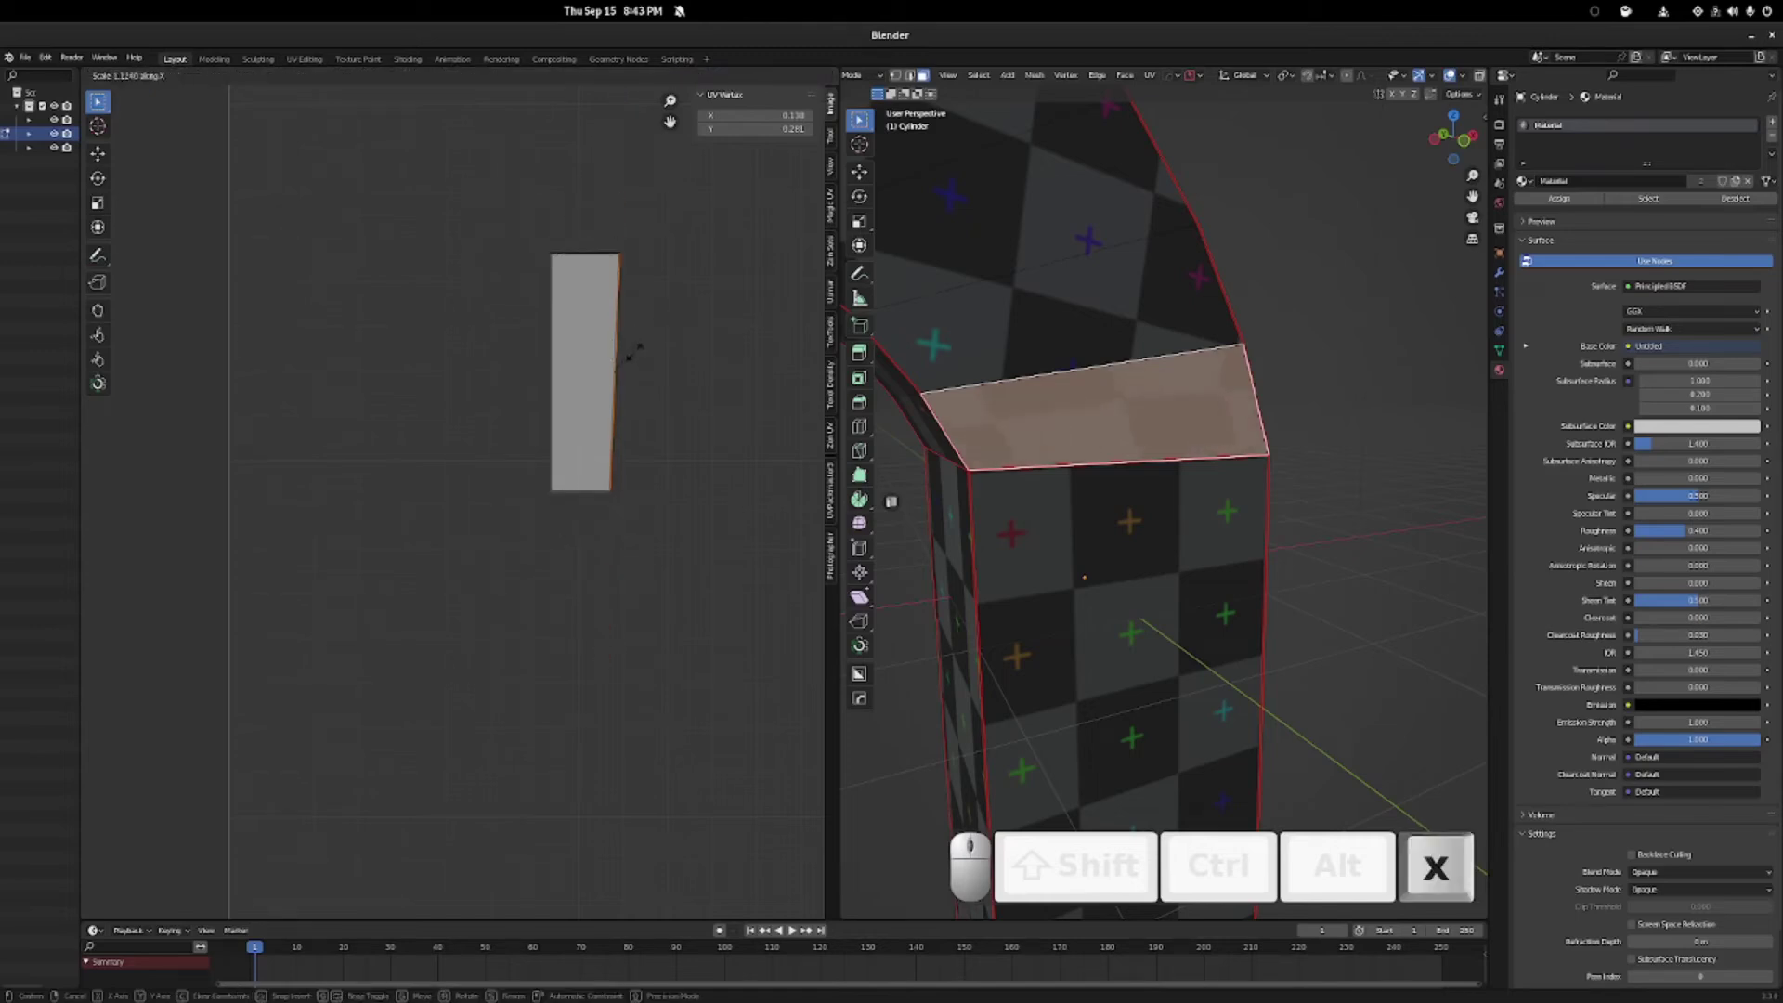
pyautogui.press('0')
pyautogui.press('Return')
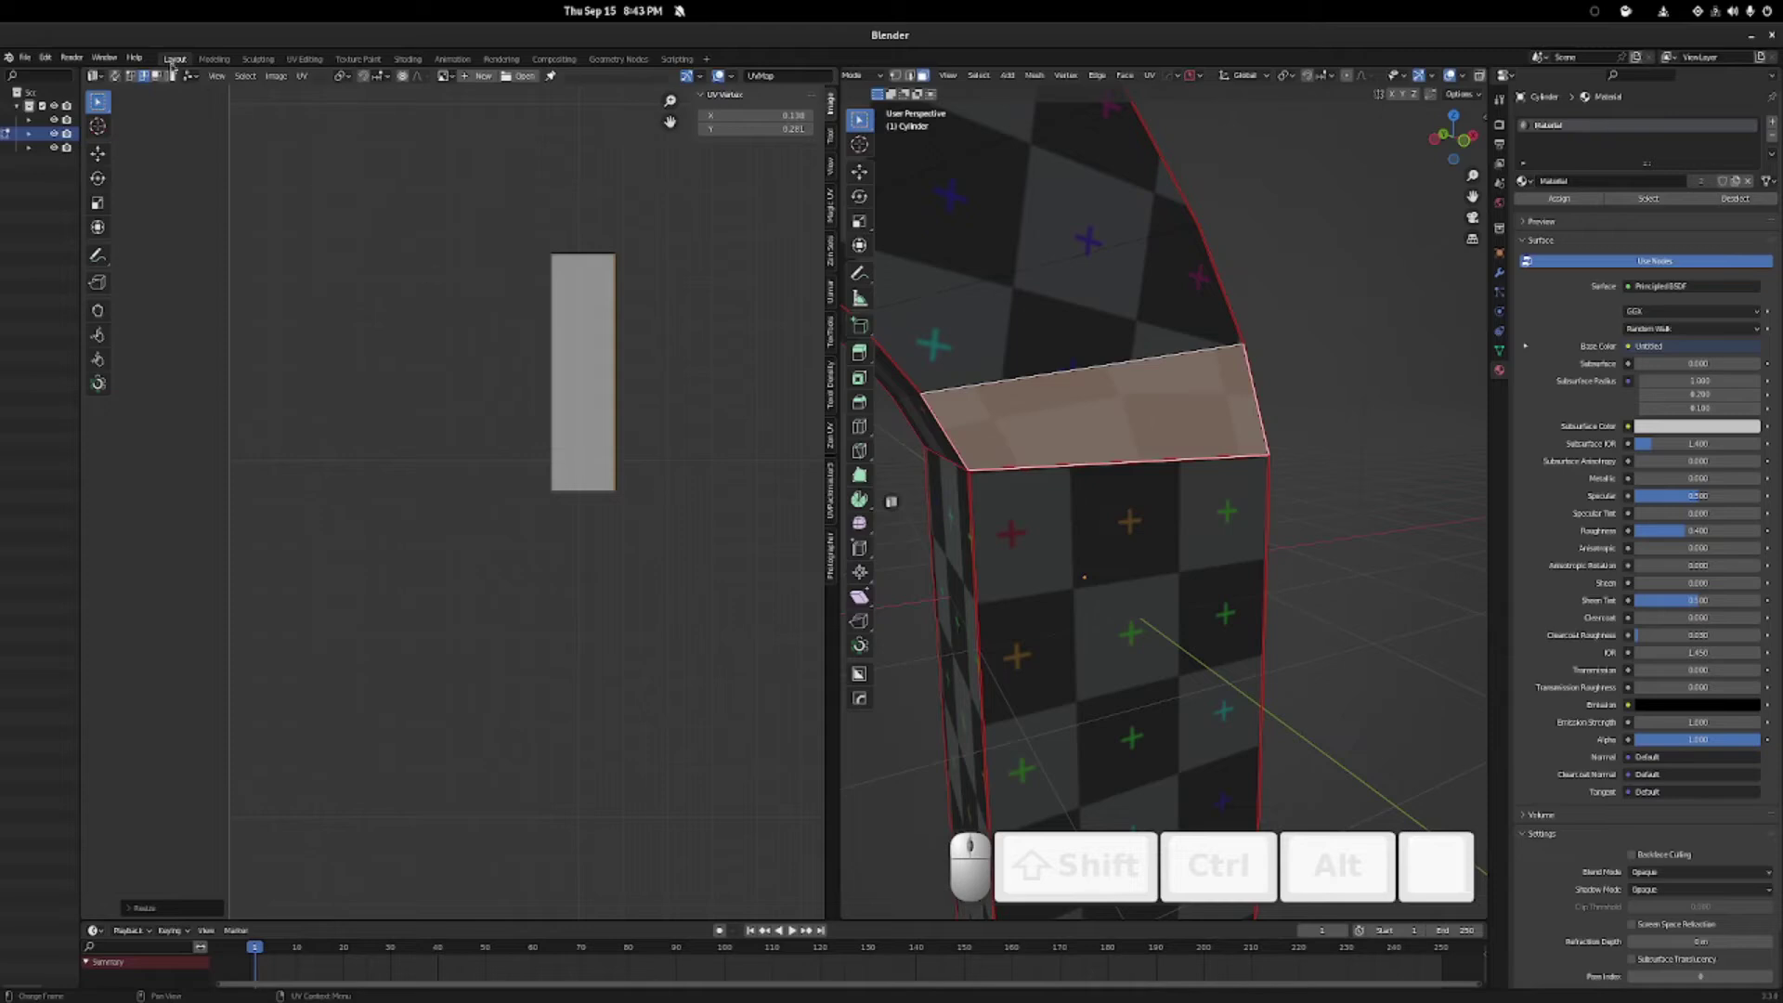
# Turn on UV sync selection and select the whole row of bend faces from the straightened face to the pipe's open end.
pyautogui.click(114, 76)
pyautogui.scroll(-4, 618, 386)
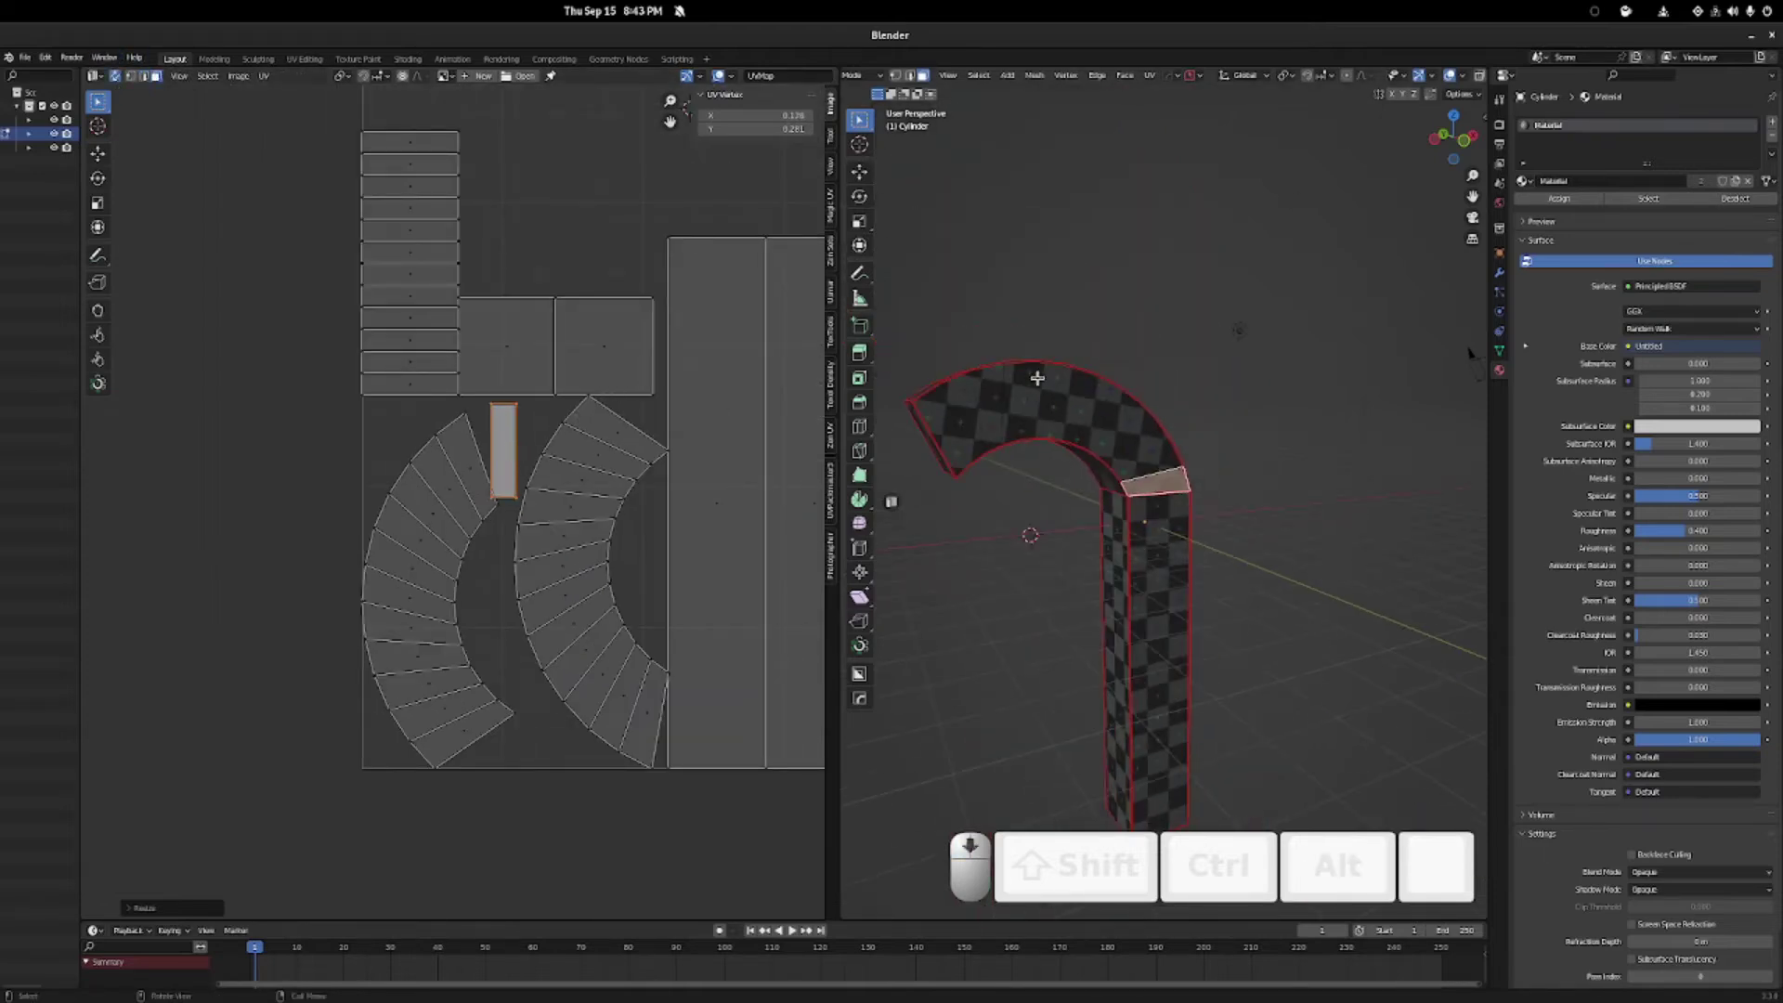
pyautogui.scroll(-5, 951, 423)
pyautogui.keyDown('ctrl'); pyautogui.click(949, 424); pyautogui.keyUp('ctrl')
pyautogui.click(1149, 464)
pyautogui.click(1152, 481)
pyautogui.keyDown('ctrl'); pyautogui.click(942, 426); pyautogui.keyUp('ctrl')
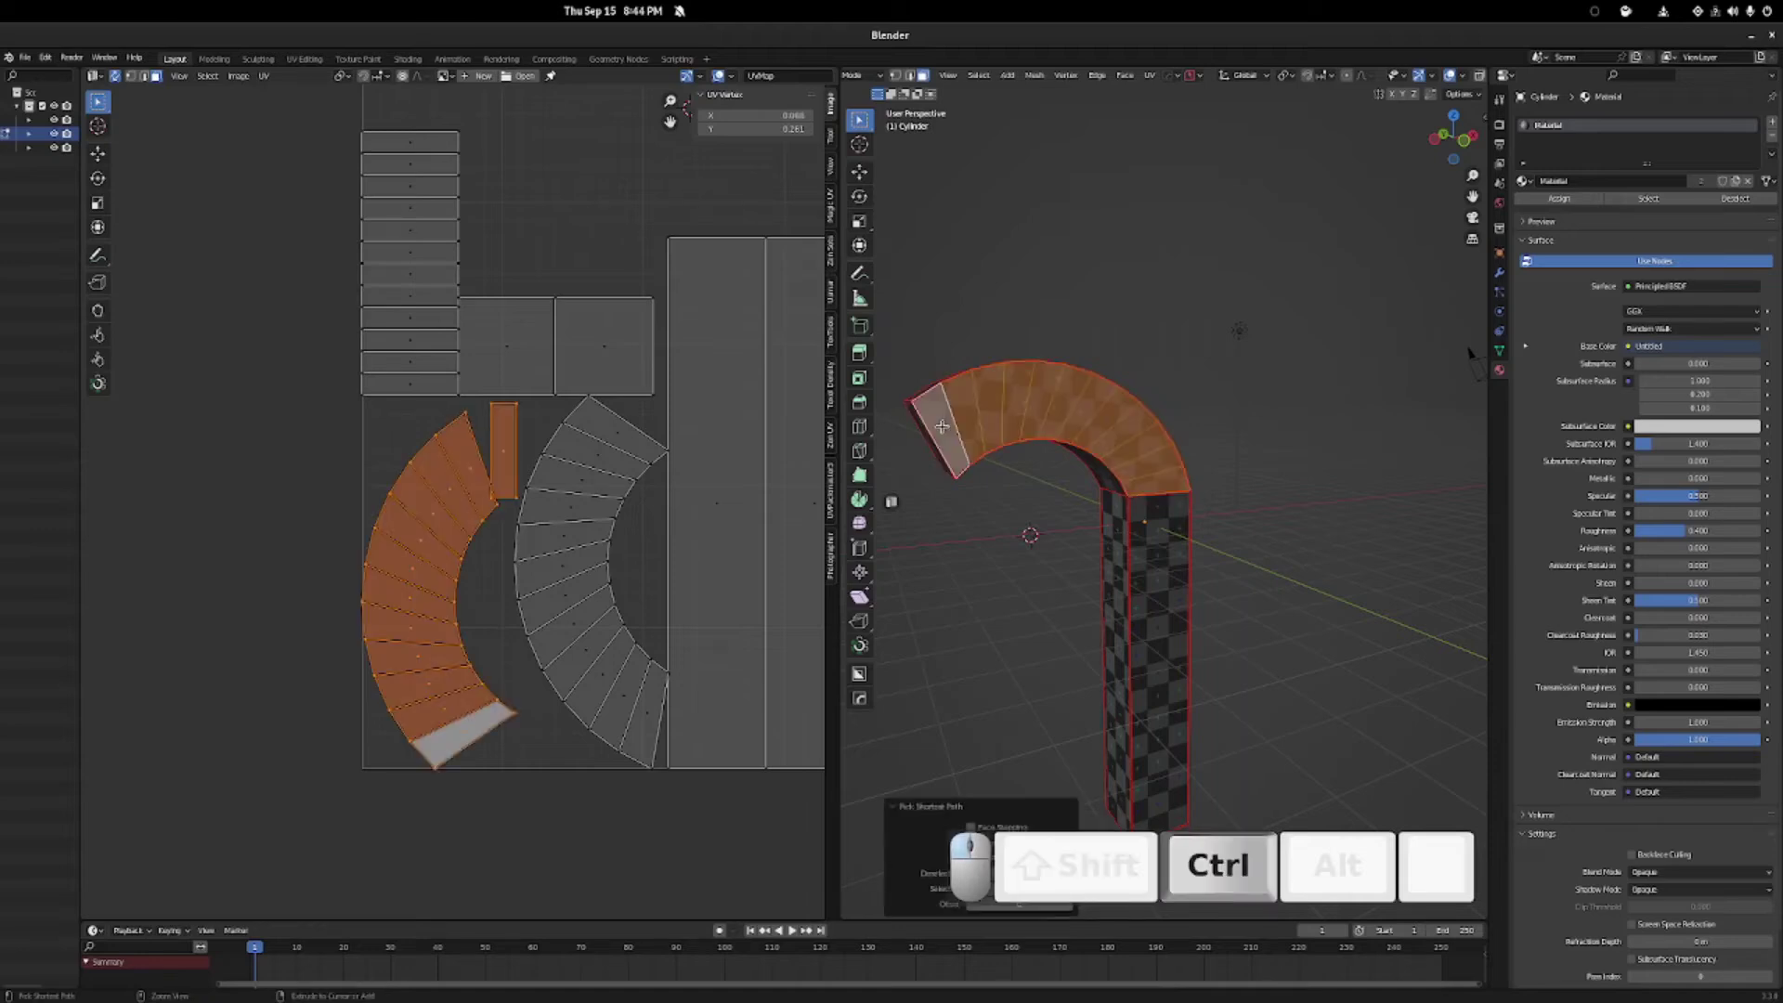
# Try Follow Active Quads on the bend faces with the open-end face active.
pyautogui.rightClick(517, 446)
pyautogui.click(513, 457)
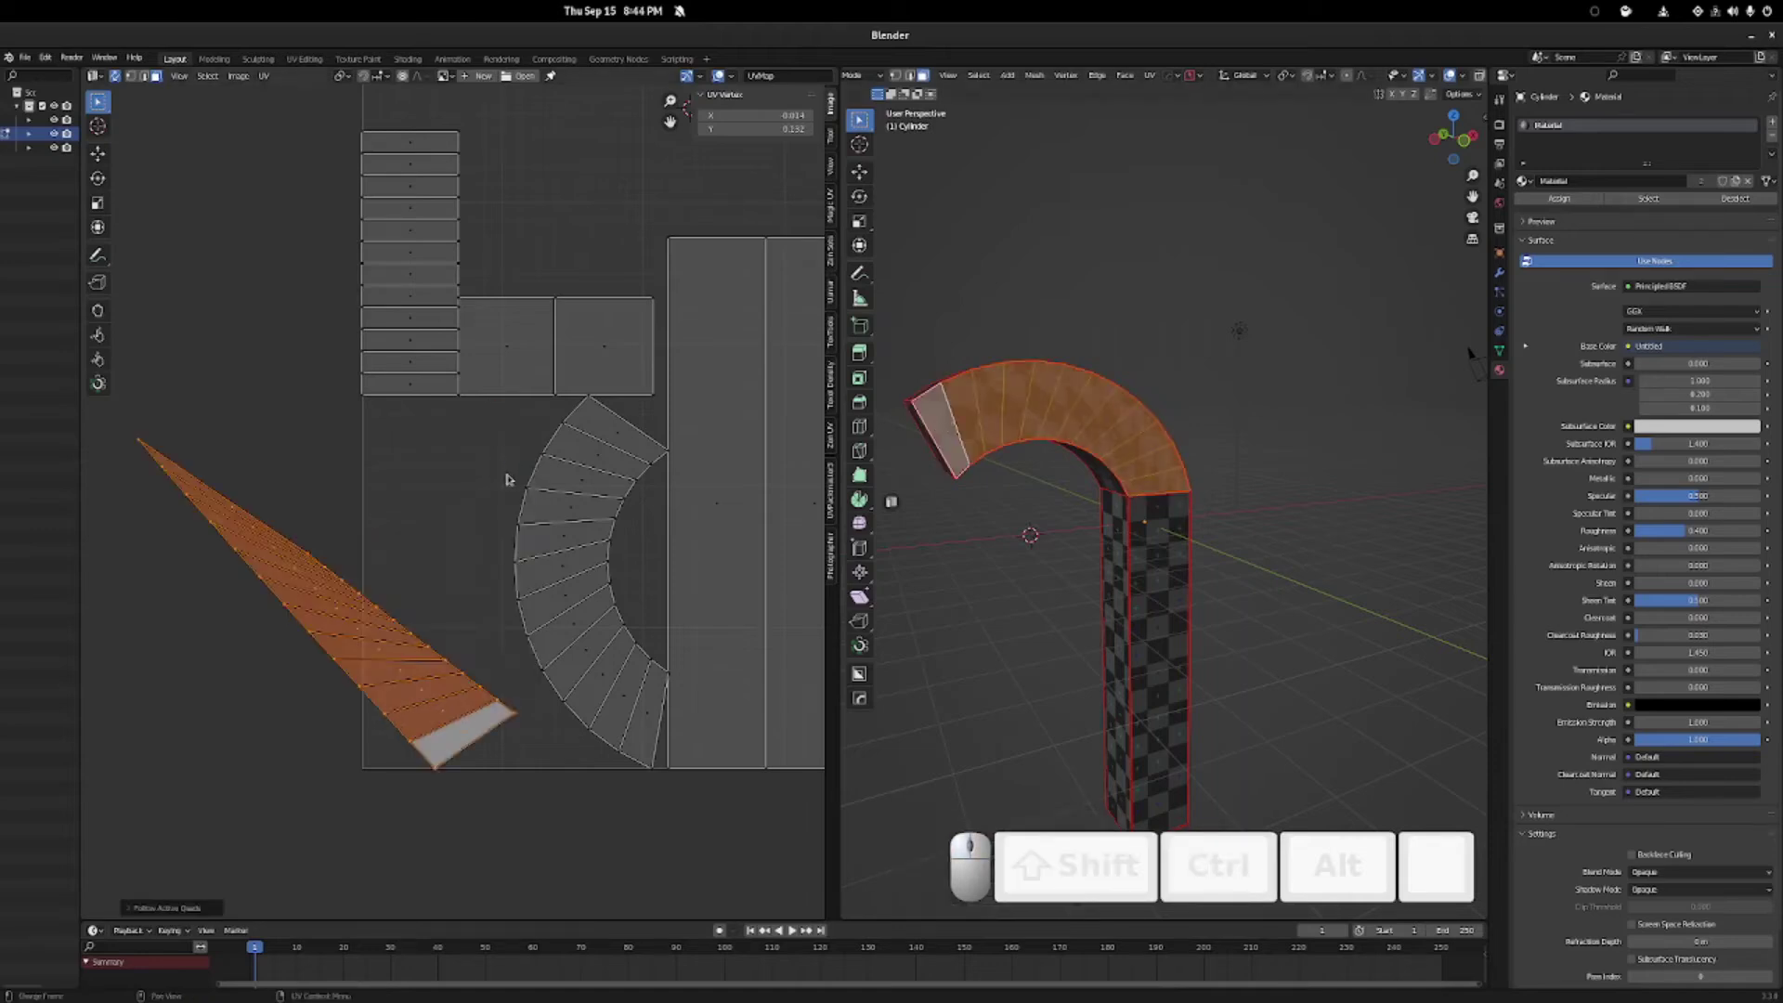
pyautogui.hotkey('ctrl', 'z')
# Make the straightened rectangular face the active one and unwrap the bend faces with Follow Active Quads.
pyautogui.keyDown('shift'); pyautogui.click(504, 455); pyautogui.keyUp('shift')
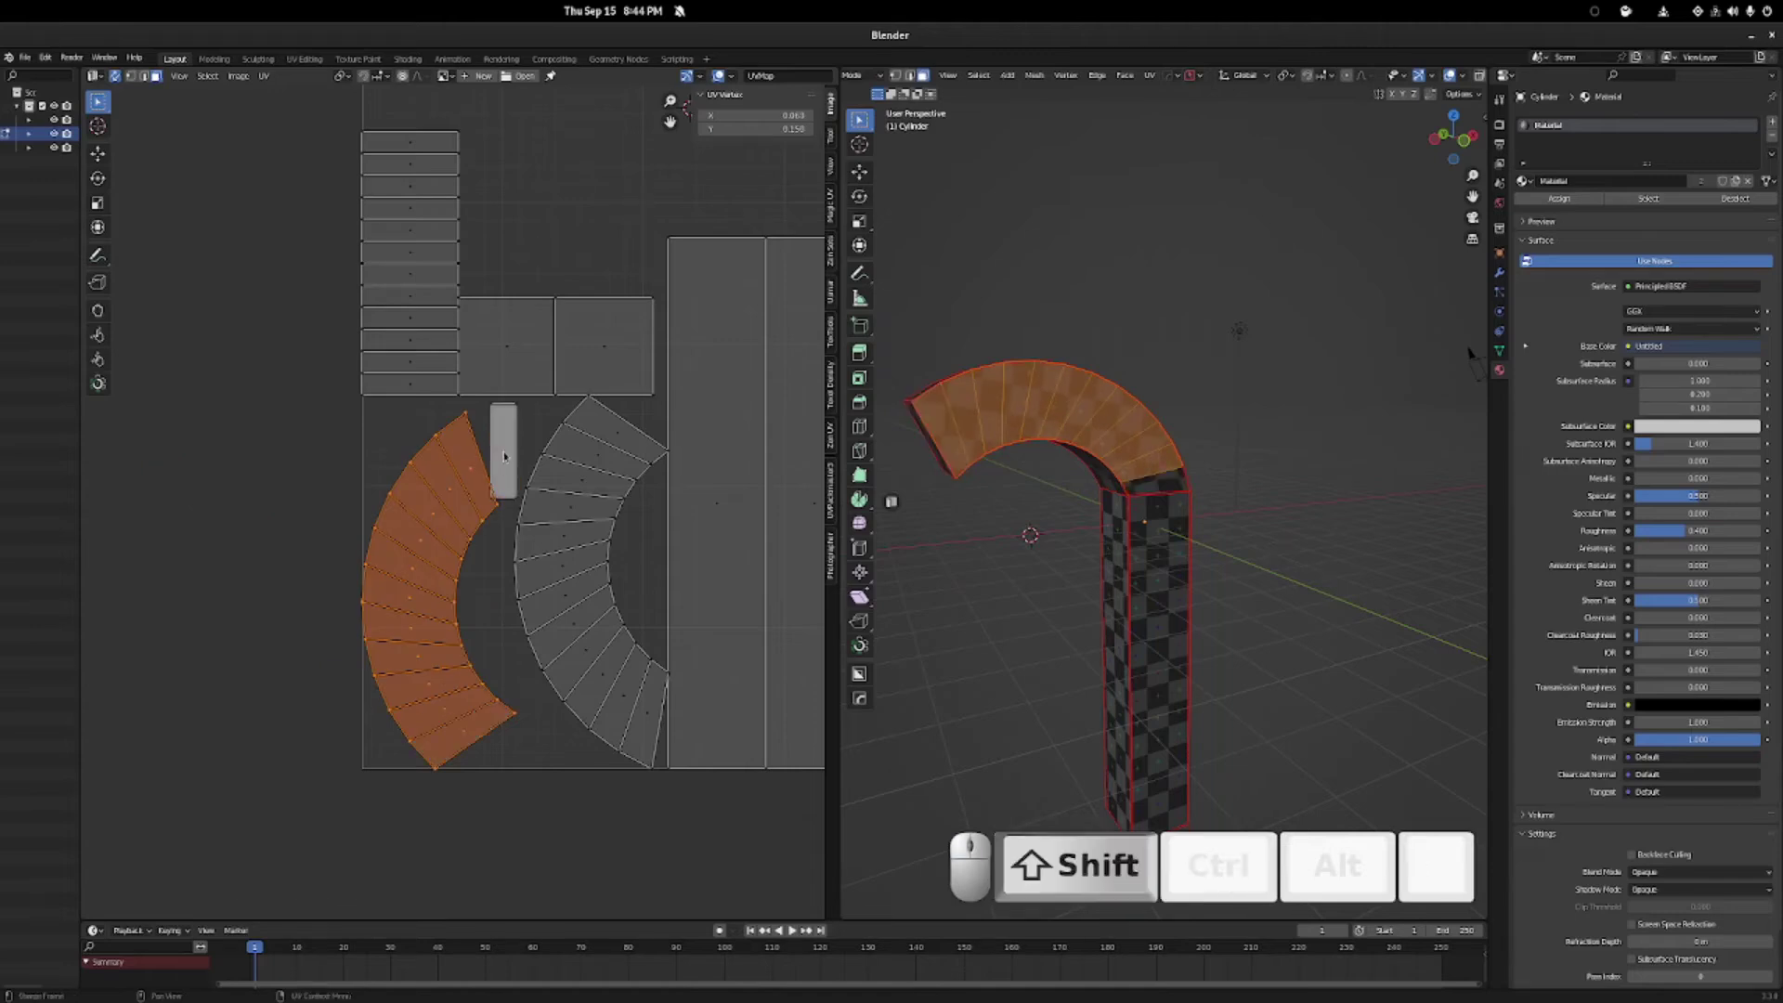
pyautogui.keyDown('shift'); pyautogui.click(497, 429); pyautogui.keyUp('shift')
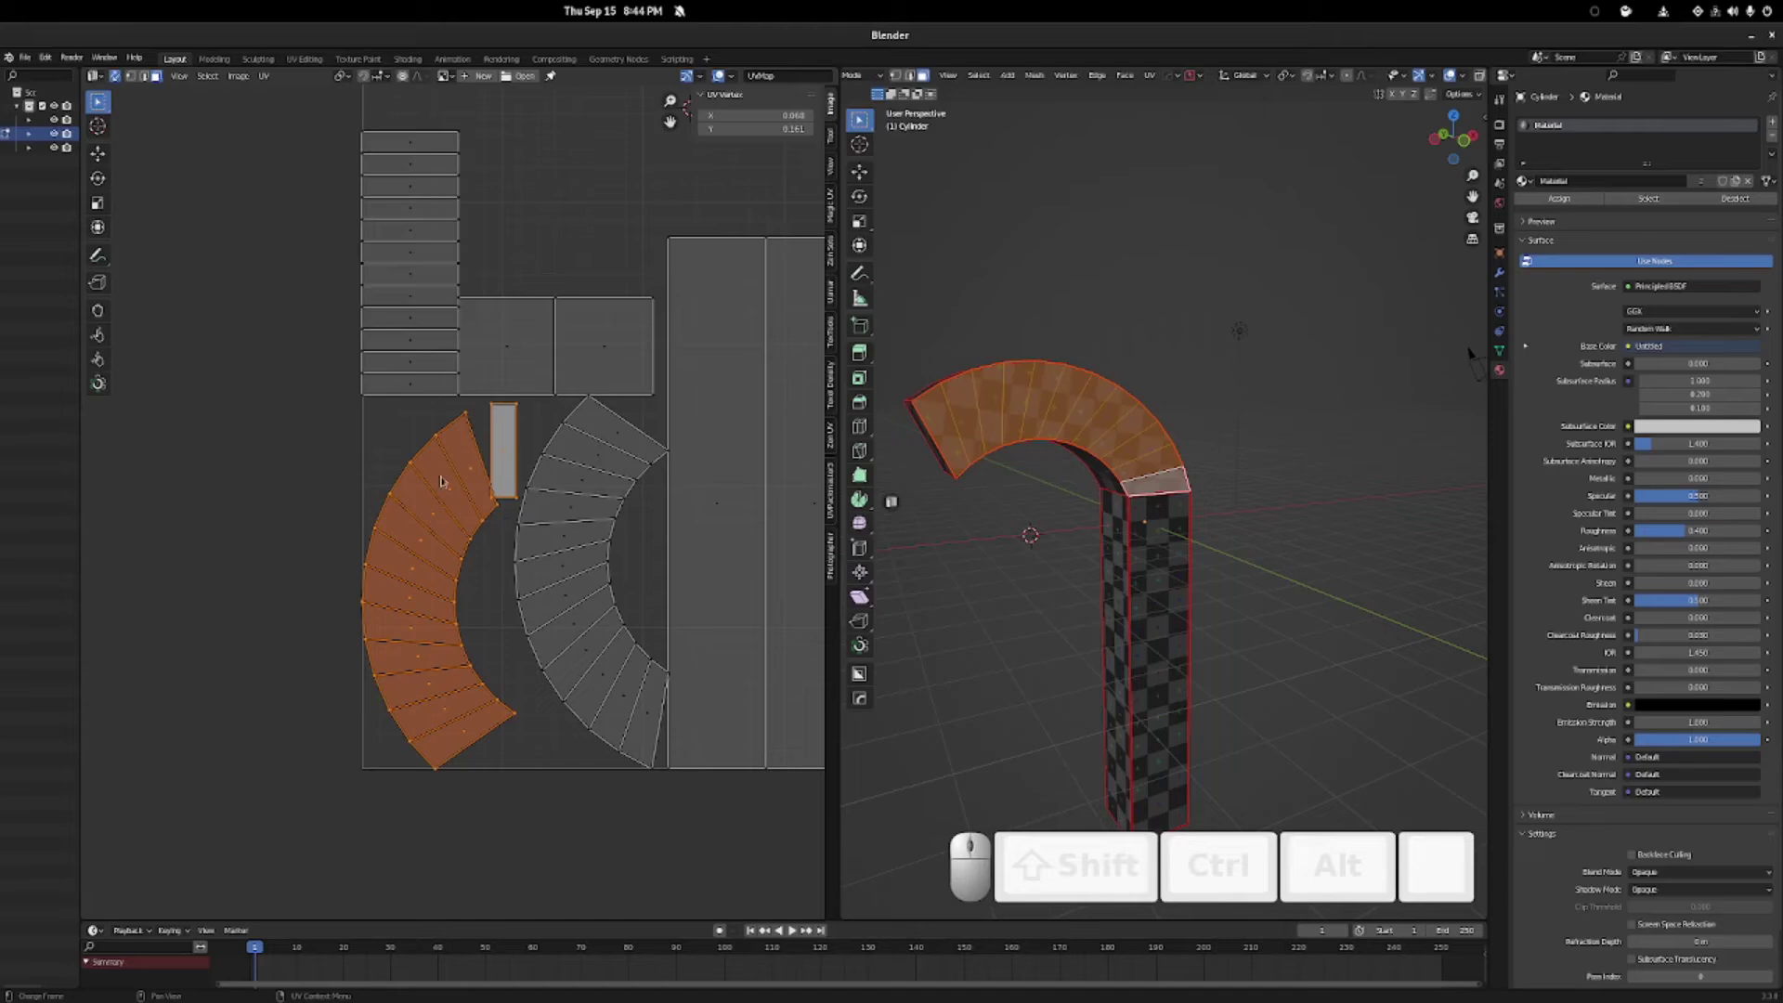
pyautogui.press('u')
pyautogui.click(445, 446)
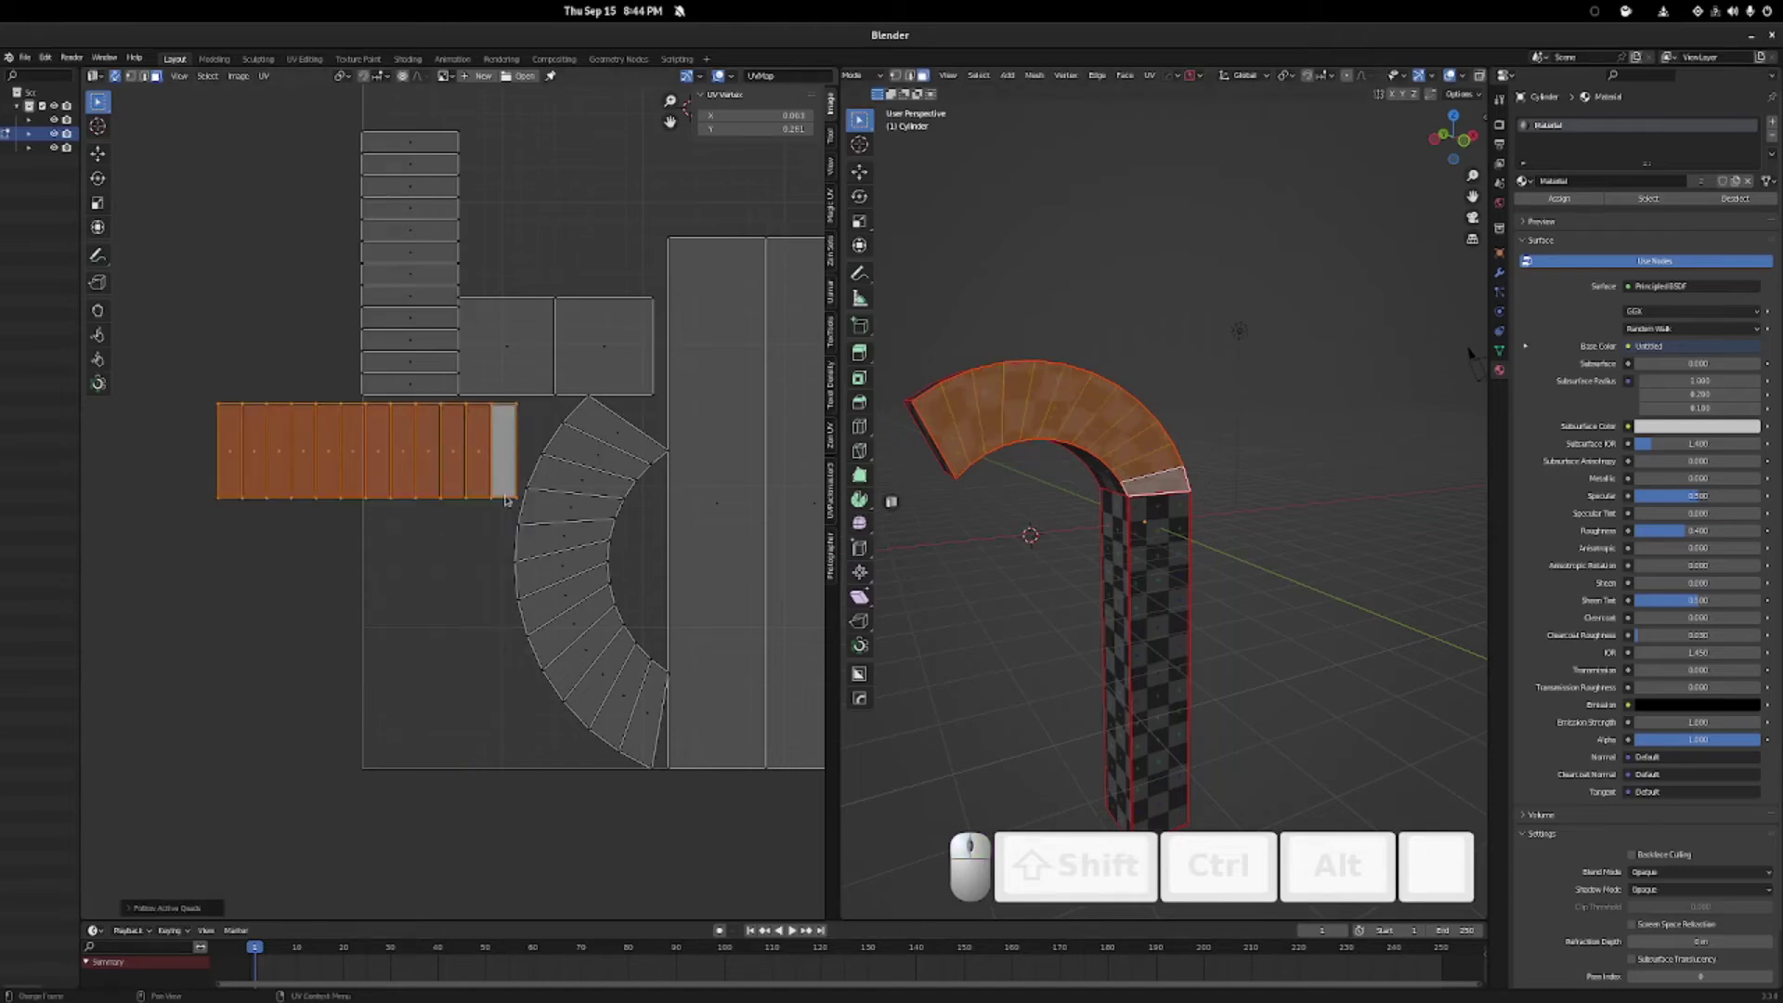
# Select the remaining curved UV island and move it outside the UV tile, beyond its lower-left corner.
pyautogui.click(622, 439)
pyautogui.keyDown('shift'); pyautogui.click(650, 718); pyautogui.keyUp('shift')
pyautogui.click(609, 430)
pyautogui.moveTo(986, 437); pyautogui.dragTo(592, 457, button='middle')
pyautogui.moveTo(564, 421); pyautogui.dragTo(651, 796)
pyautogui.press('g')
pyautogui.click(340, 626)
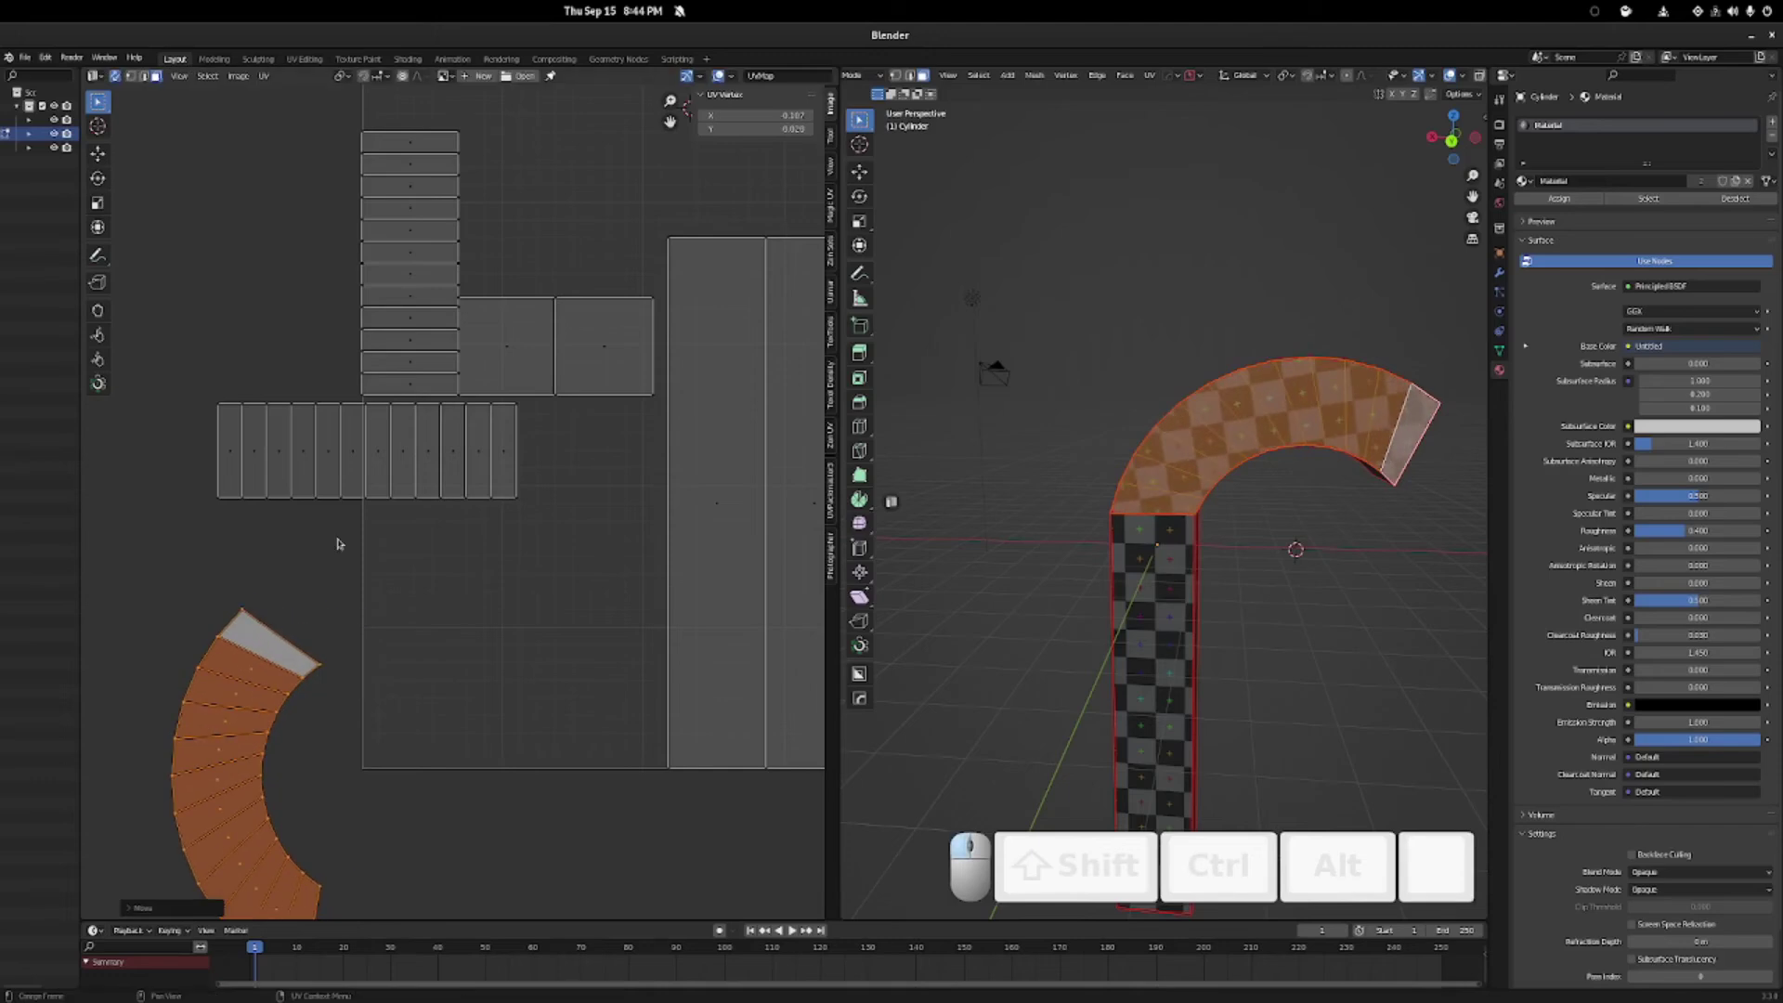
# Select the straightened strip and move it into the lower-left corner of the UV tile.
pyautogui.moveTo(201, 430); pyautogui.dragTo(493, 484)
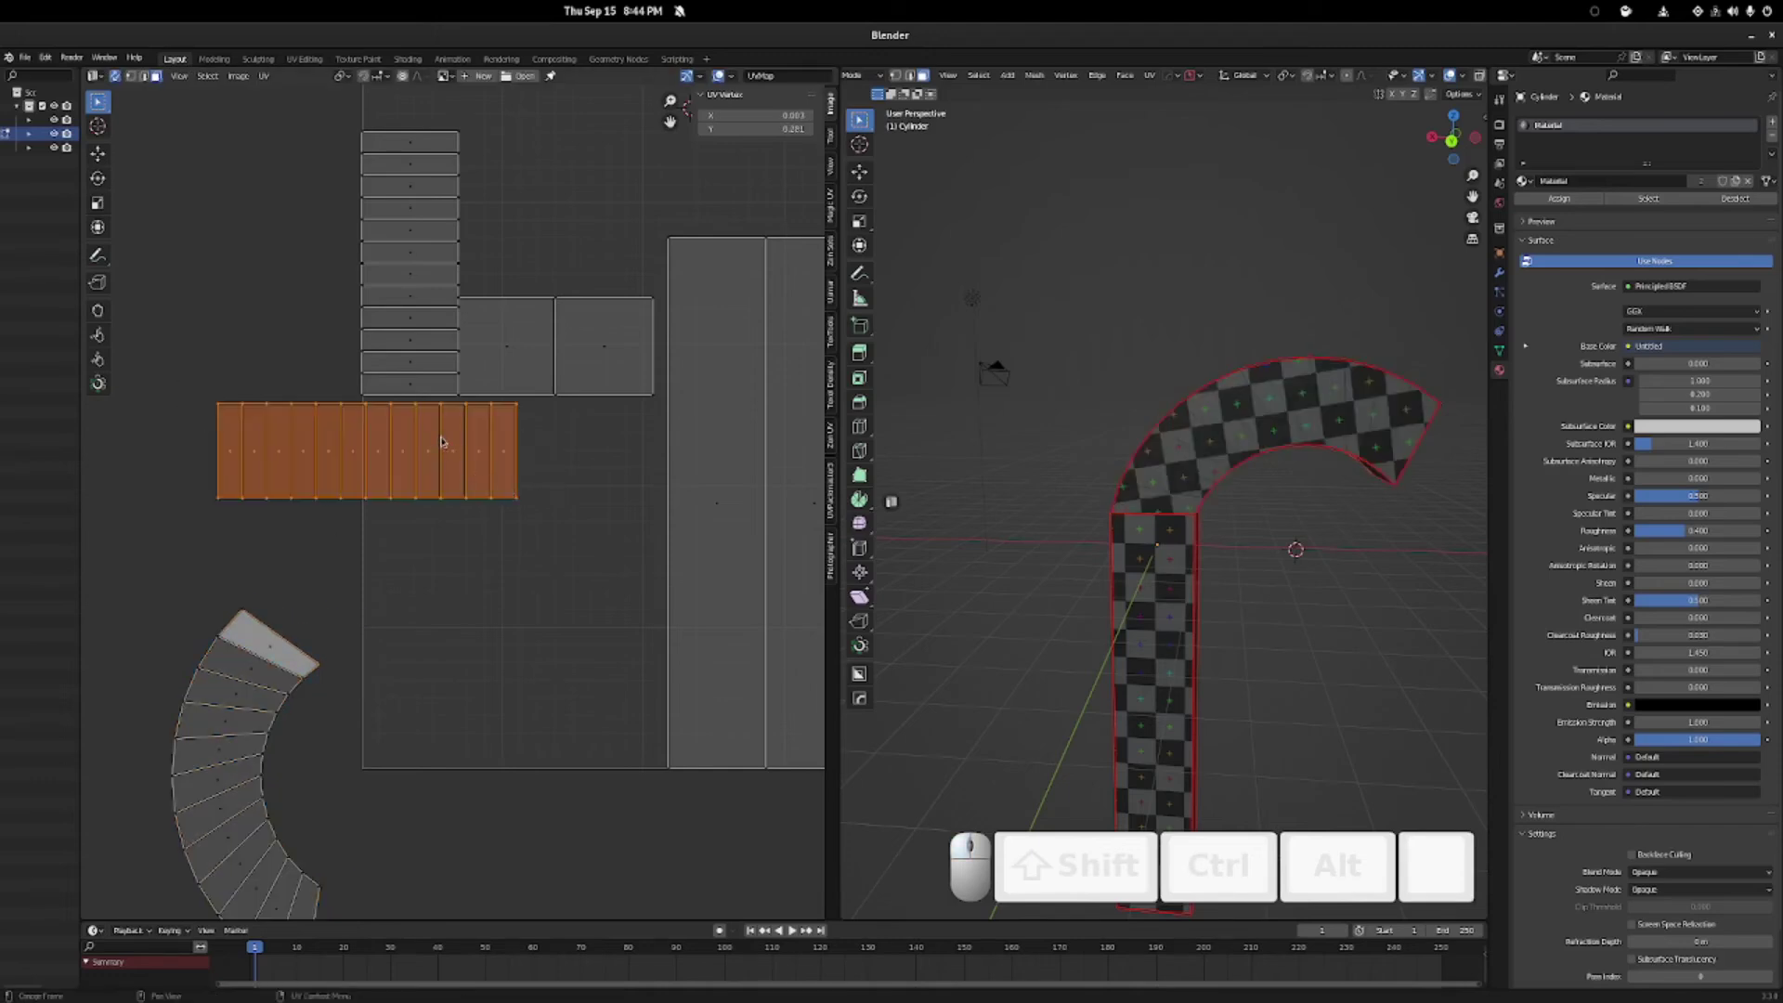
pyautogui.press('g')
pyautogui.click(601, 704)
pyautogui.keyDown('shift'); pyautogui.moveTo(640, 678); pyautogui.dragTo(616, 549, button='middle'); pyautogui.keyUp('shift')
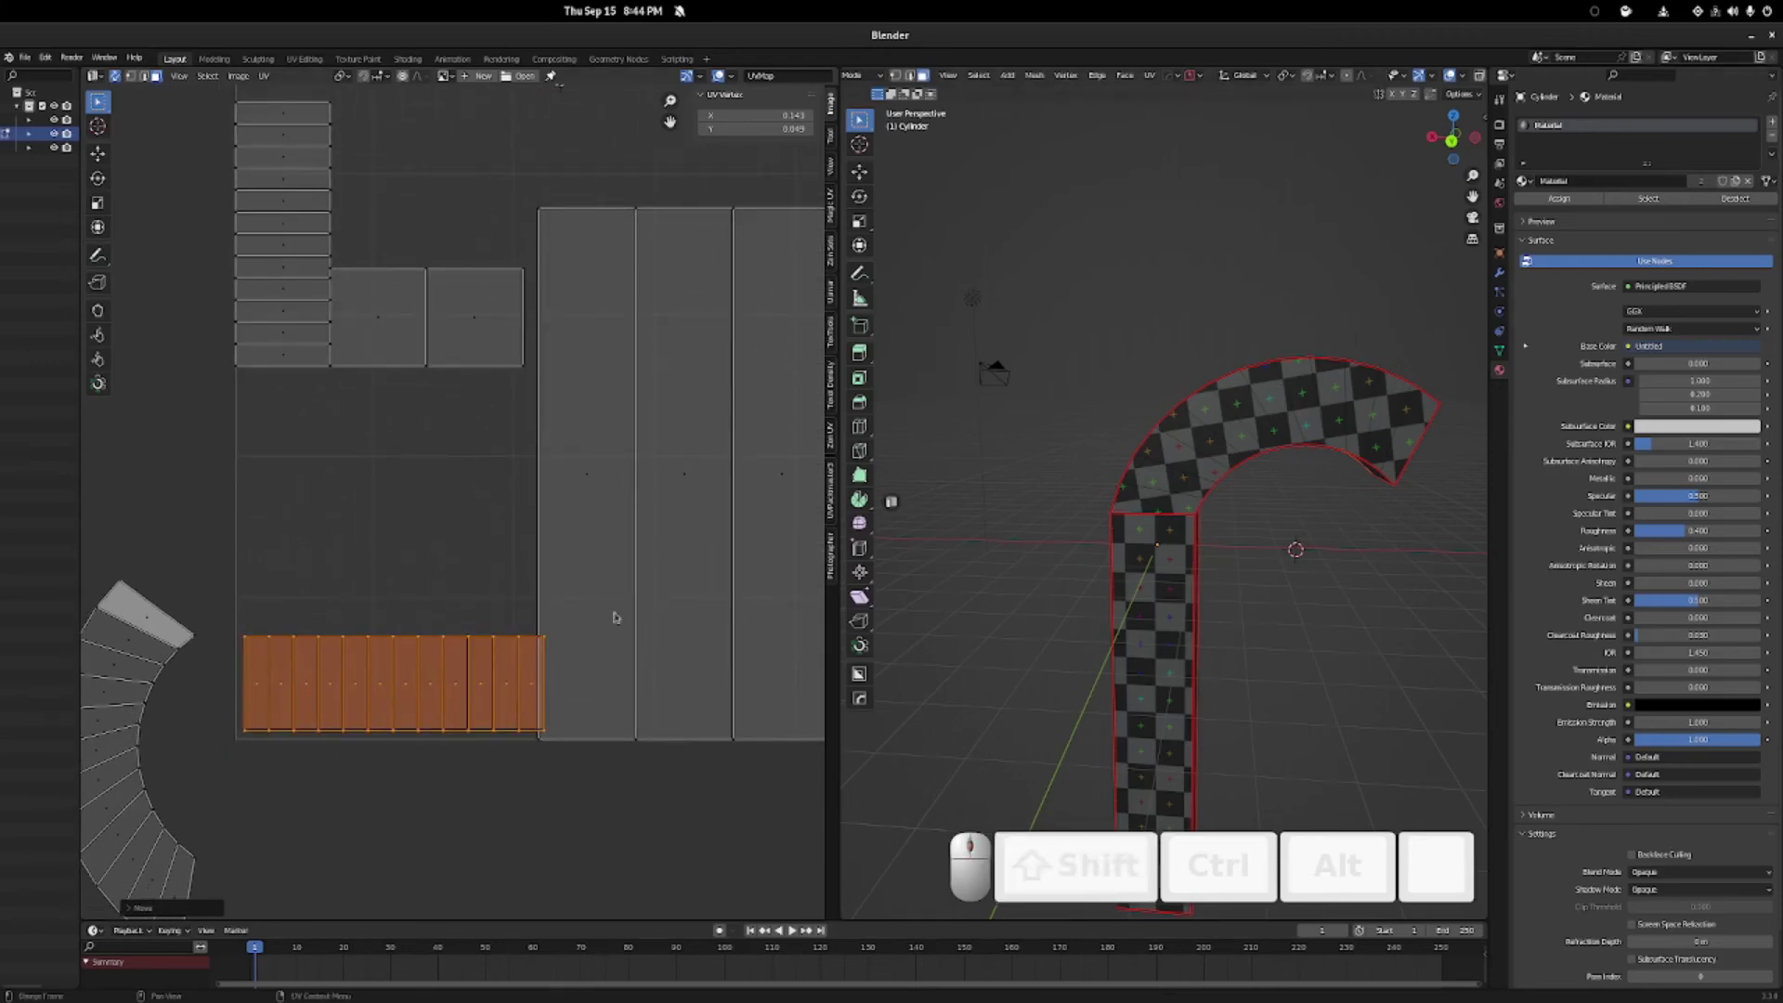
# Pin the UVs of the straightened strip and deselect it.
pyautogui.press('p')
pyautogui.click(455, 580)
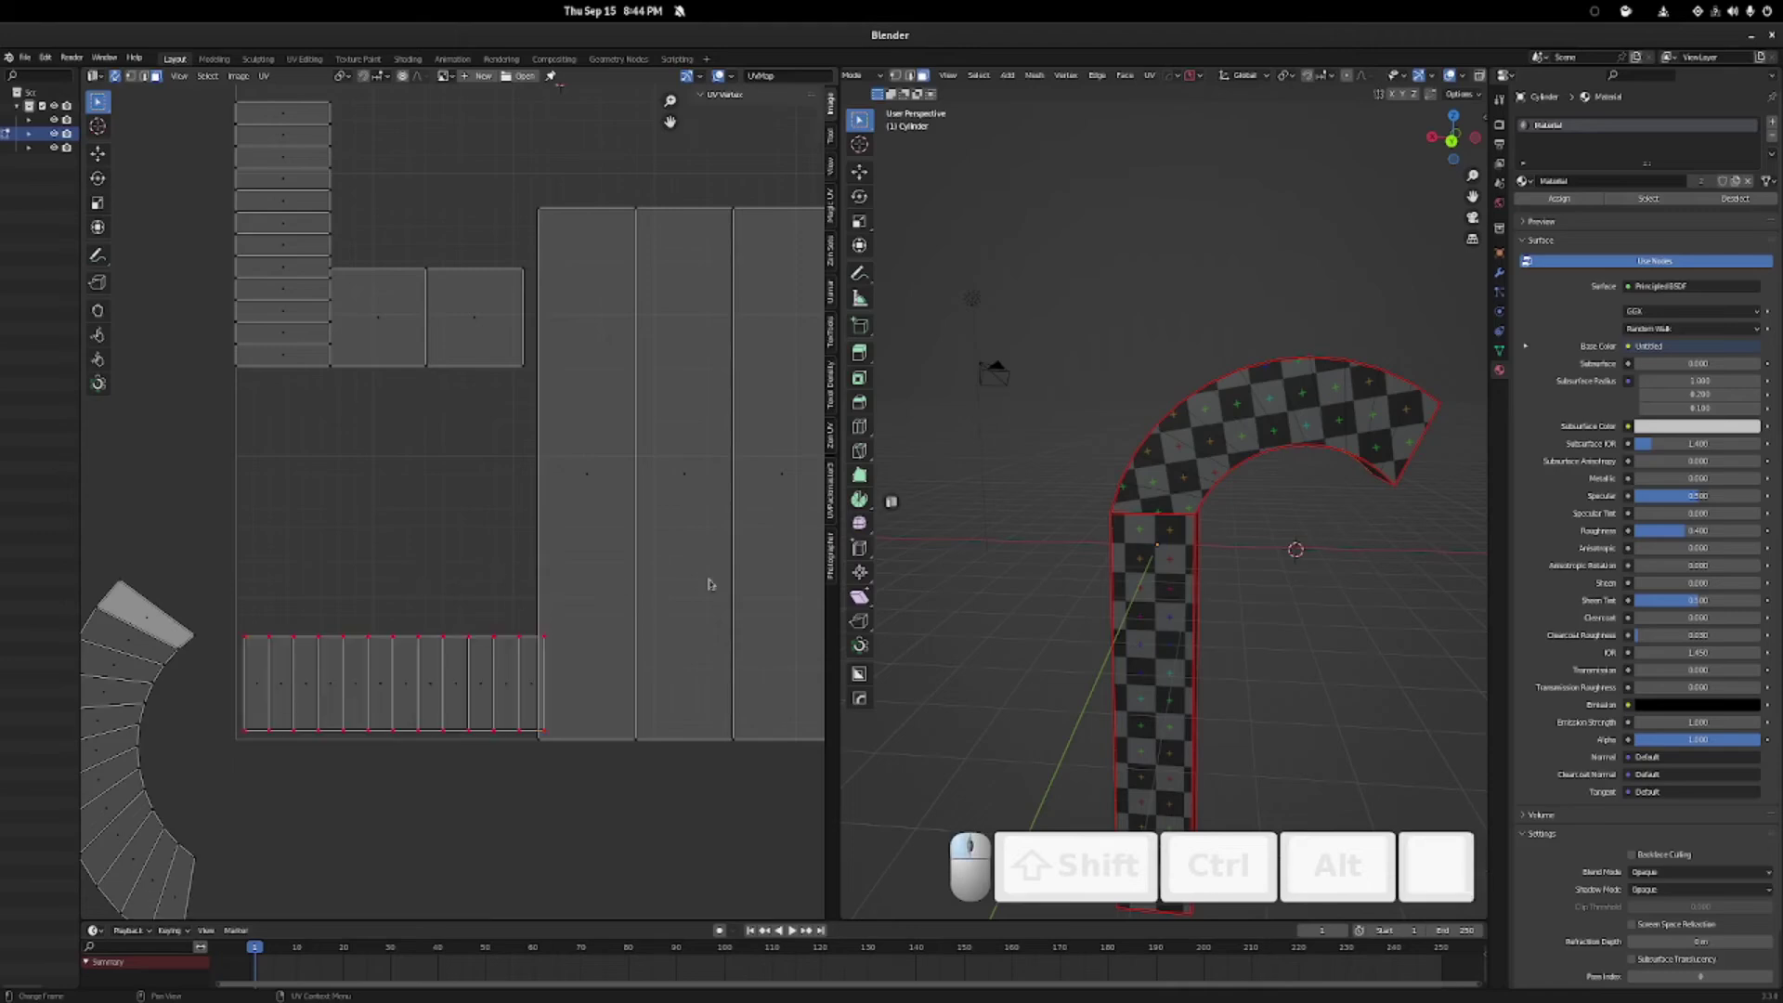
pyautogui.moveTo(217, 605); pyautogui.dragTo(547, 689)
pyautogui.click(387, 597)
# Select all UV islands and unwrap the pipe again around the pinned strip.
pyautogui.scroll(-3, 516, 550)
pyautogui.scroll(-2, 515, 550)
pyautogui.press('a')
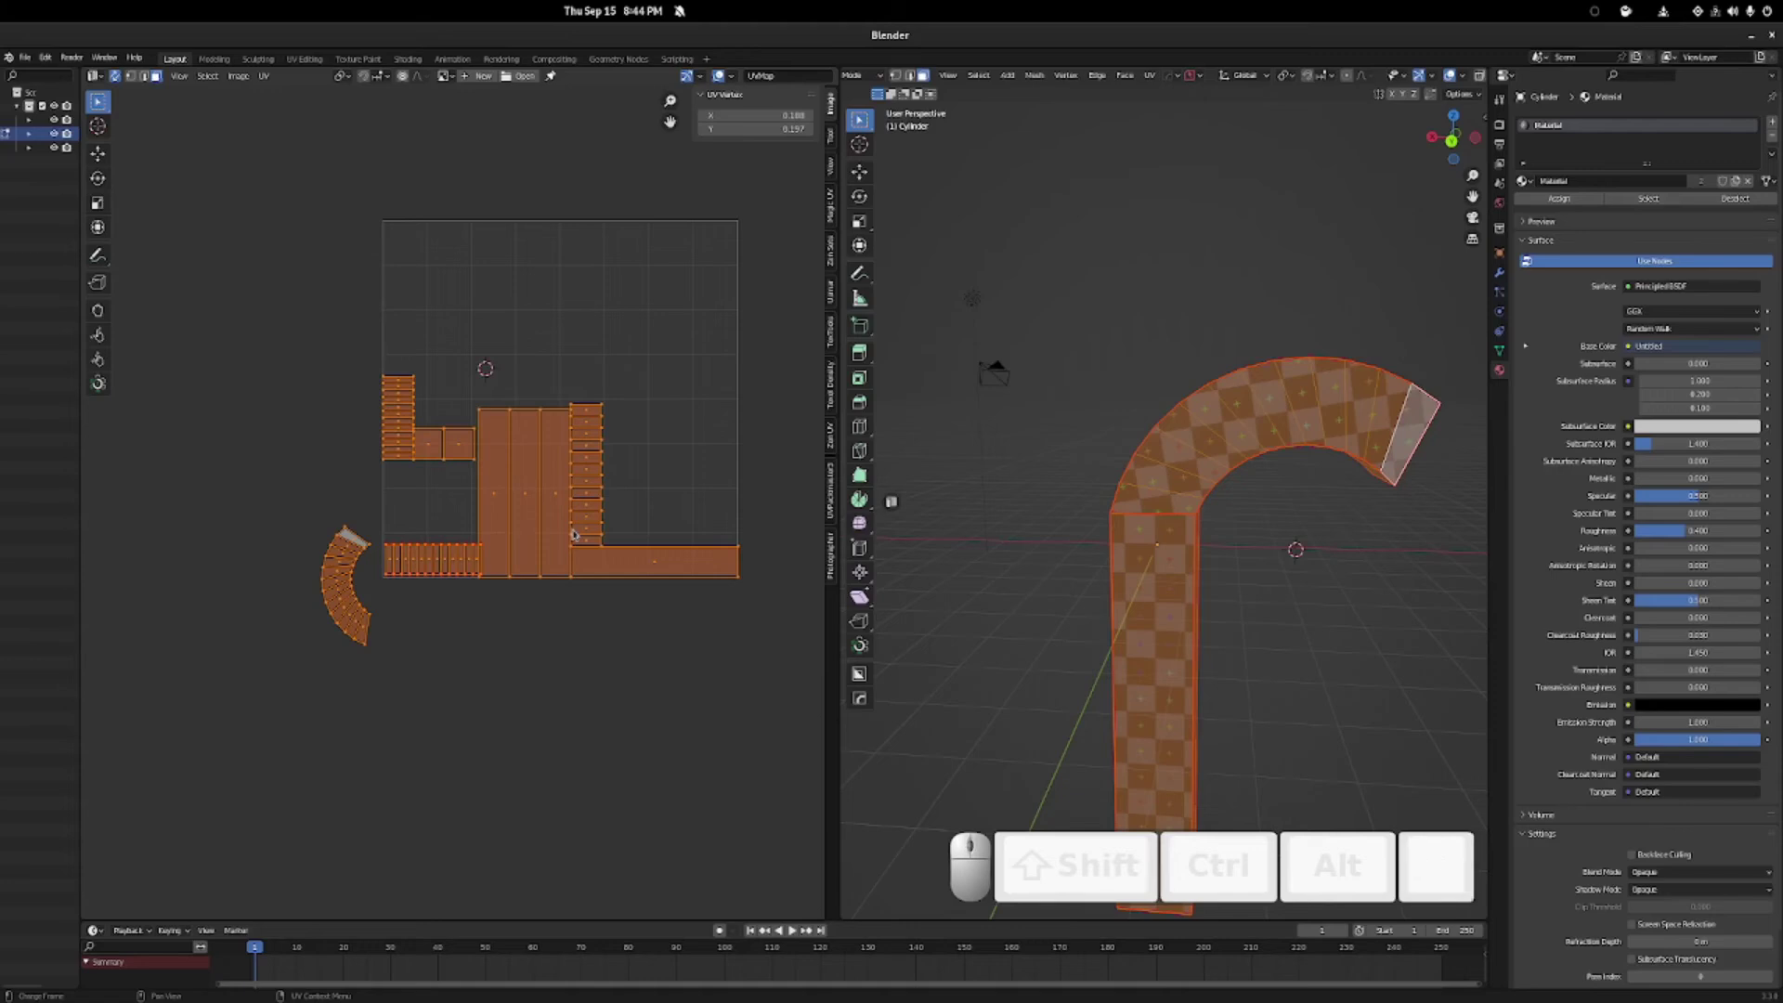
pyautogui.rightClick(574, 536)
pyautogui.click(583, 543)
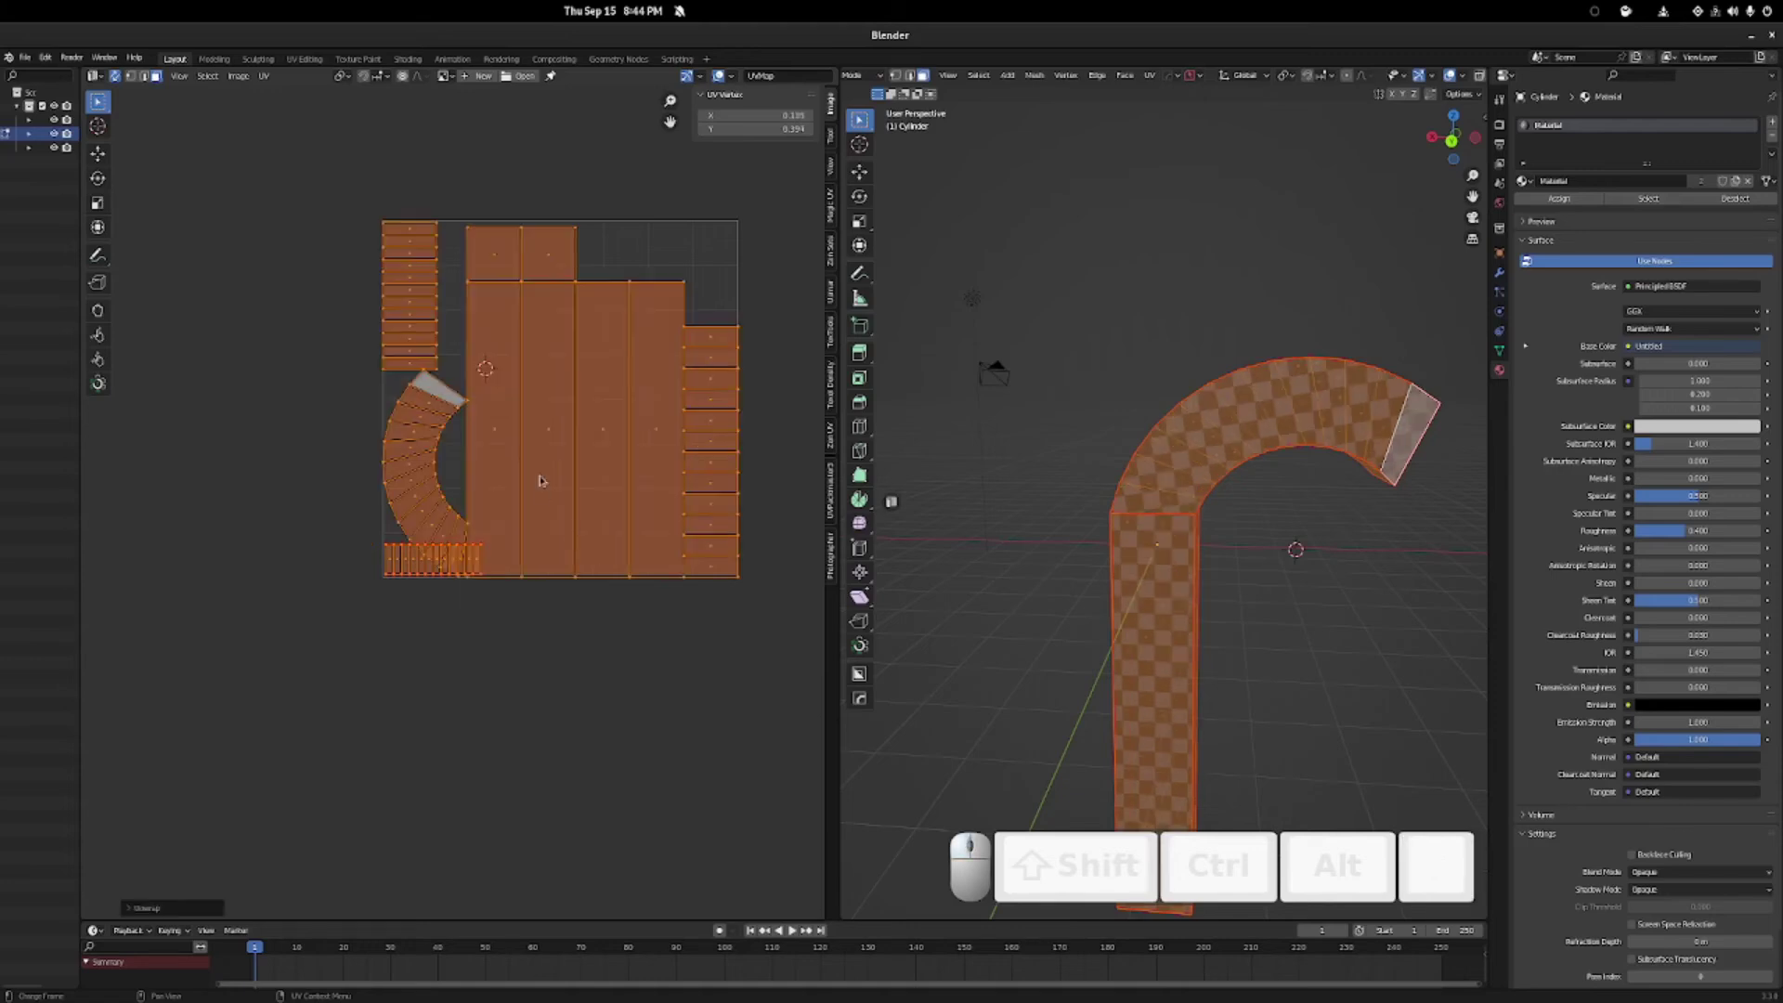
pyautogui.click(372, 663)
pyautogui.moveTo(325, 541); pyautogui.dragTo(522, 601)
pyautogui.click(392, 563)
pyautogui.keyDown('shift'); pyautogui.moveTo(648, 596); pyautogui.dragTo(526, 722, button='middle'); pyautogui.keyUp('shift')
pyautogui.click(577, 402)
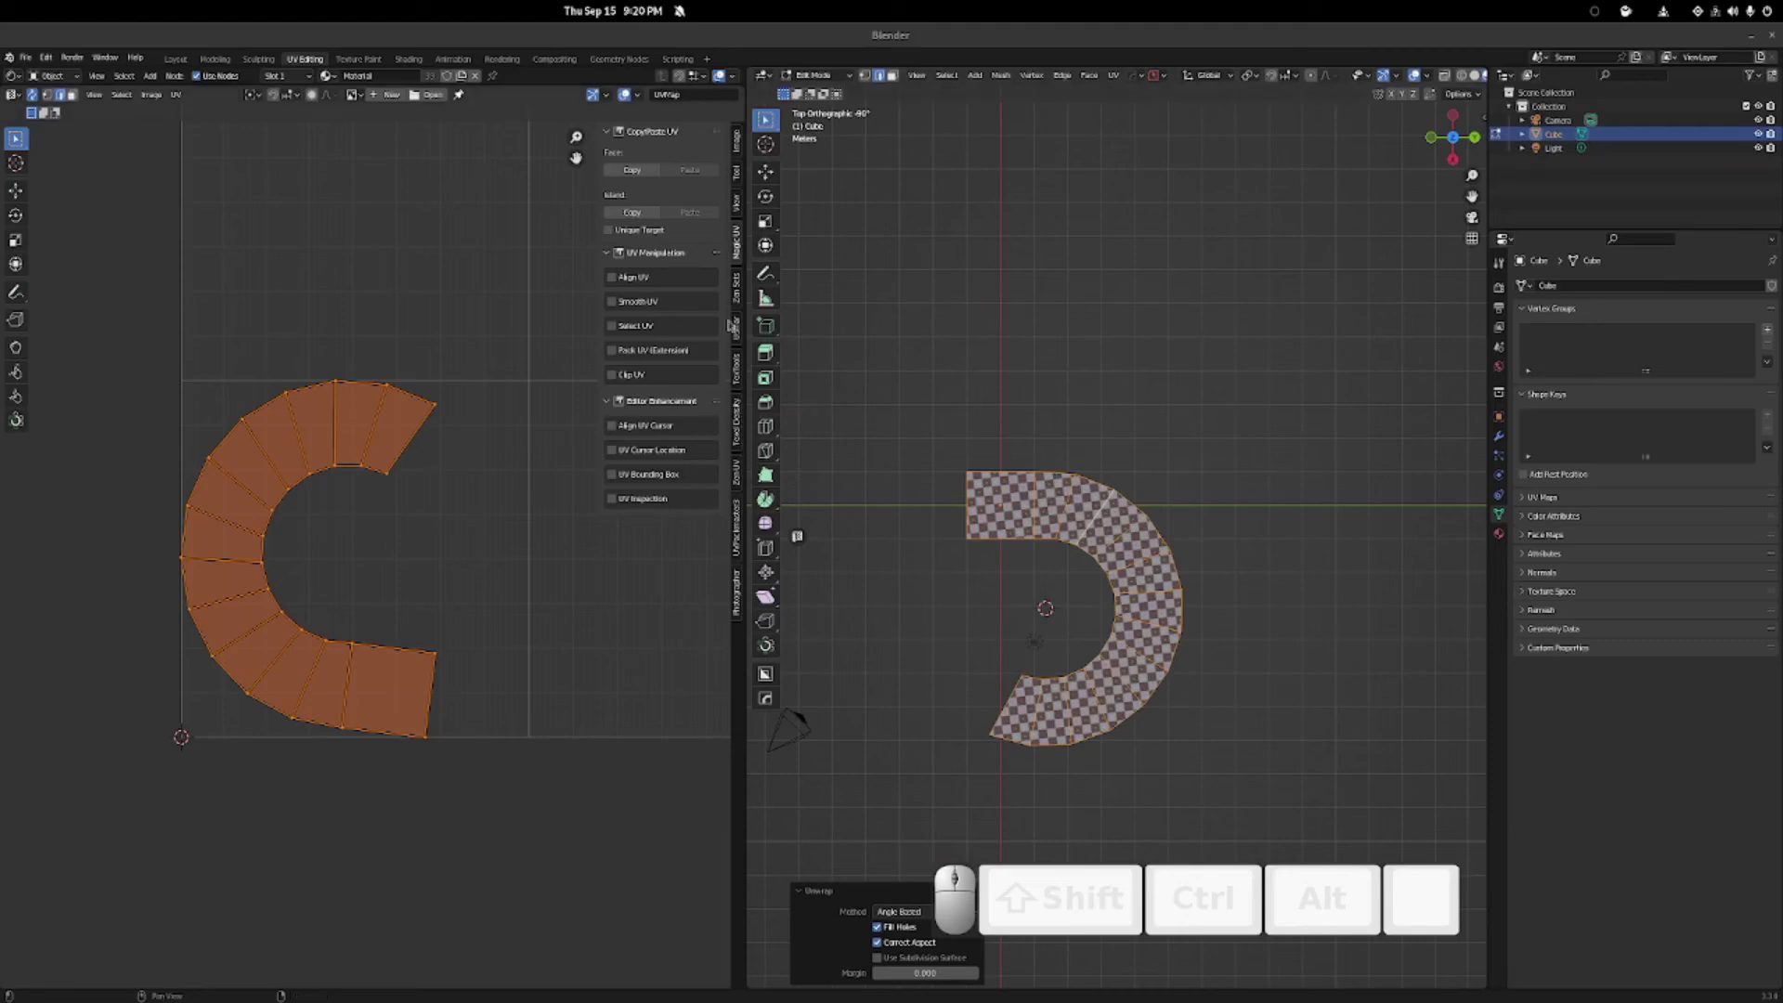
# Show the TexTools add-on, turn off UV sync selection and rectify all UVs of the C-shaped island.
pyautogui.click(736, 374)
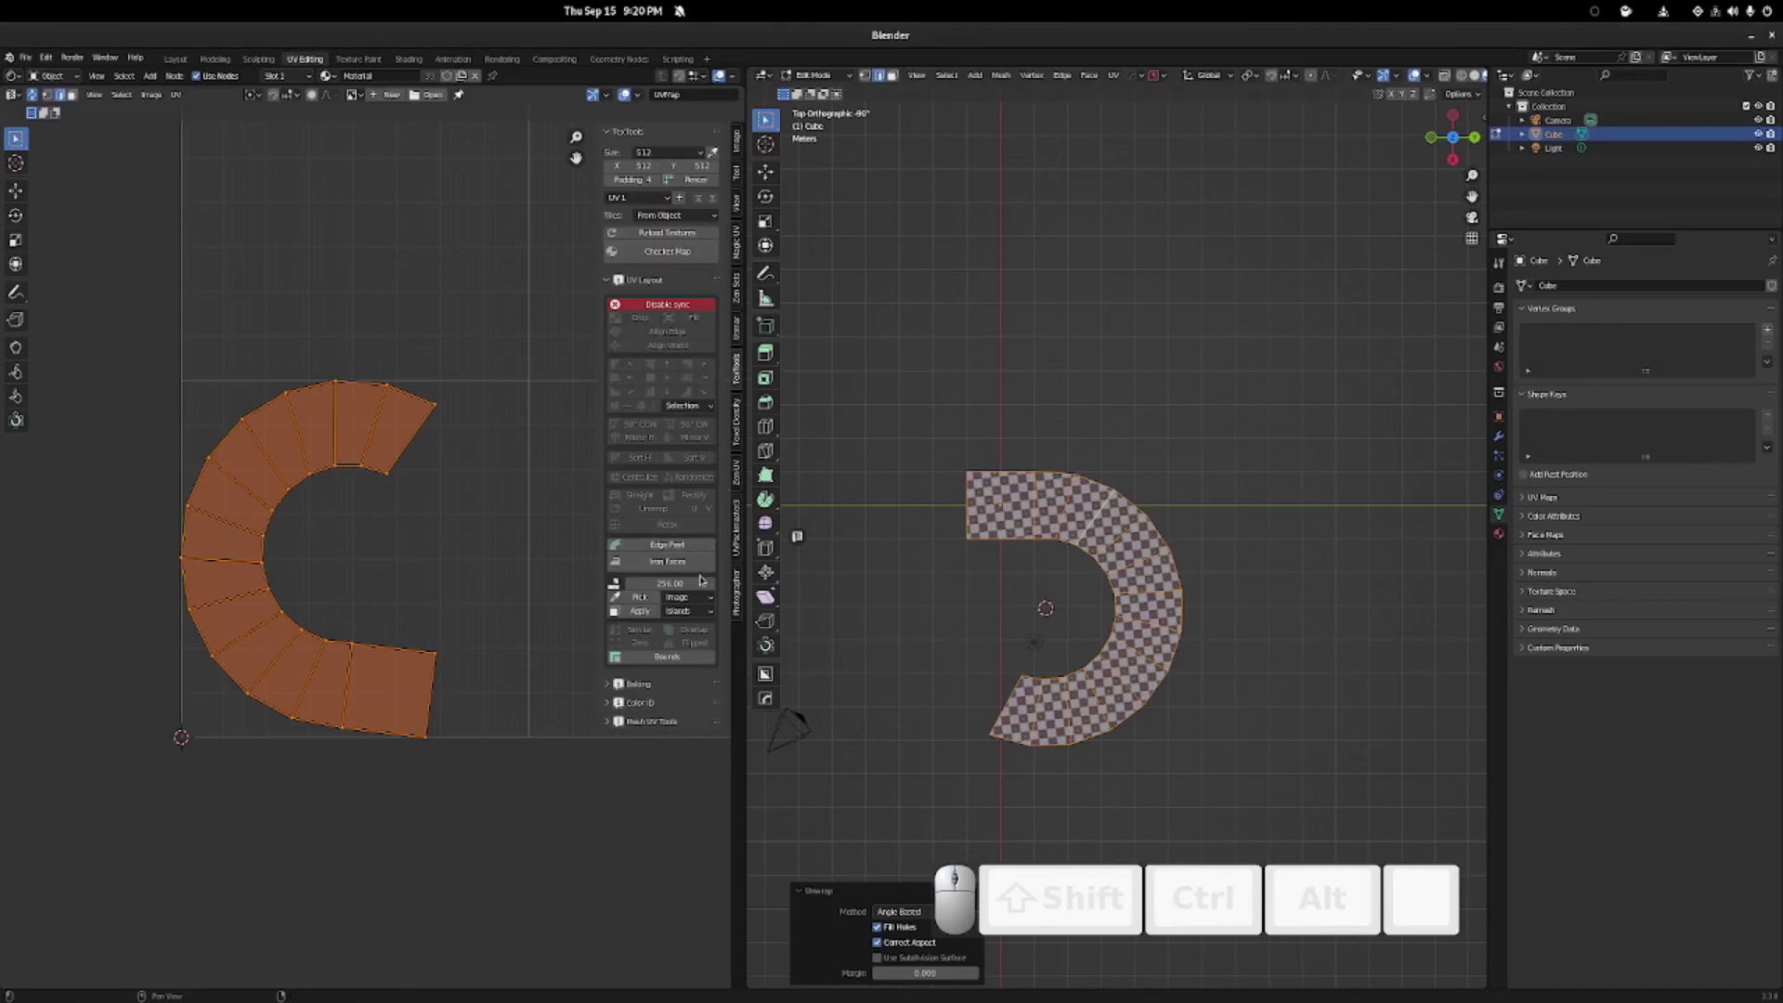
pyautogui.click(33, 96)
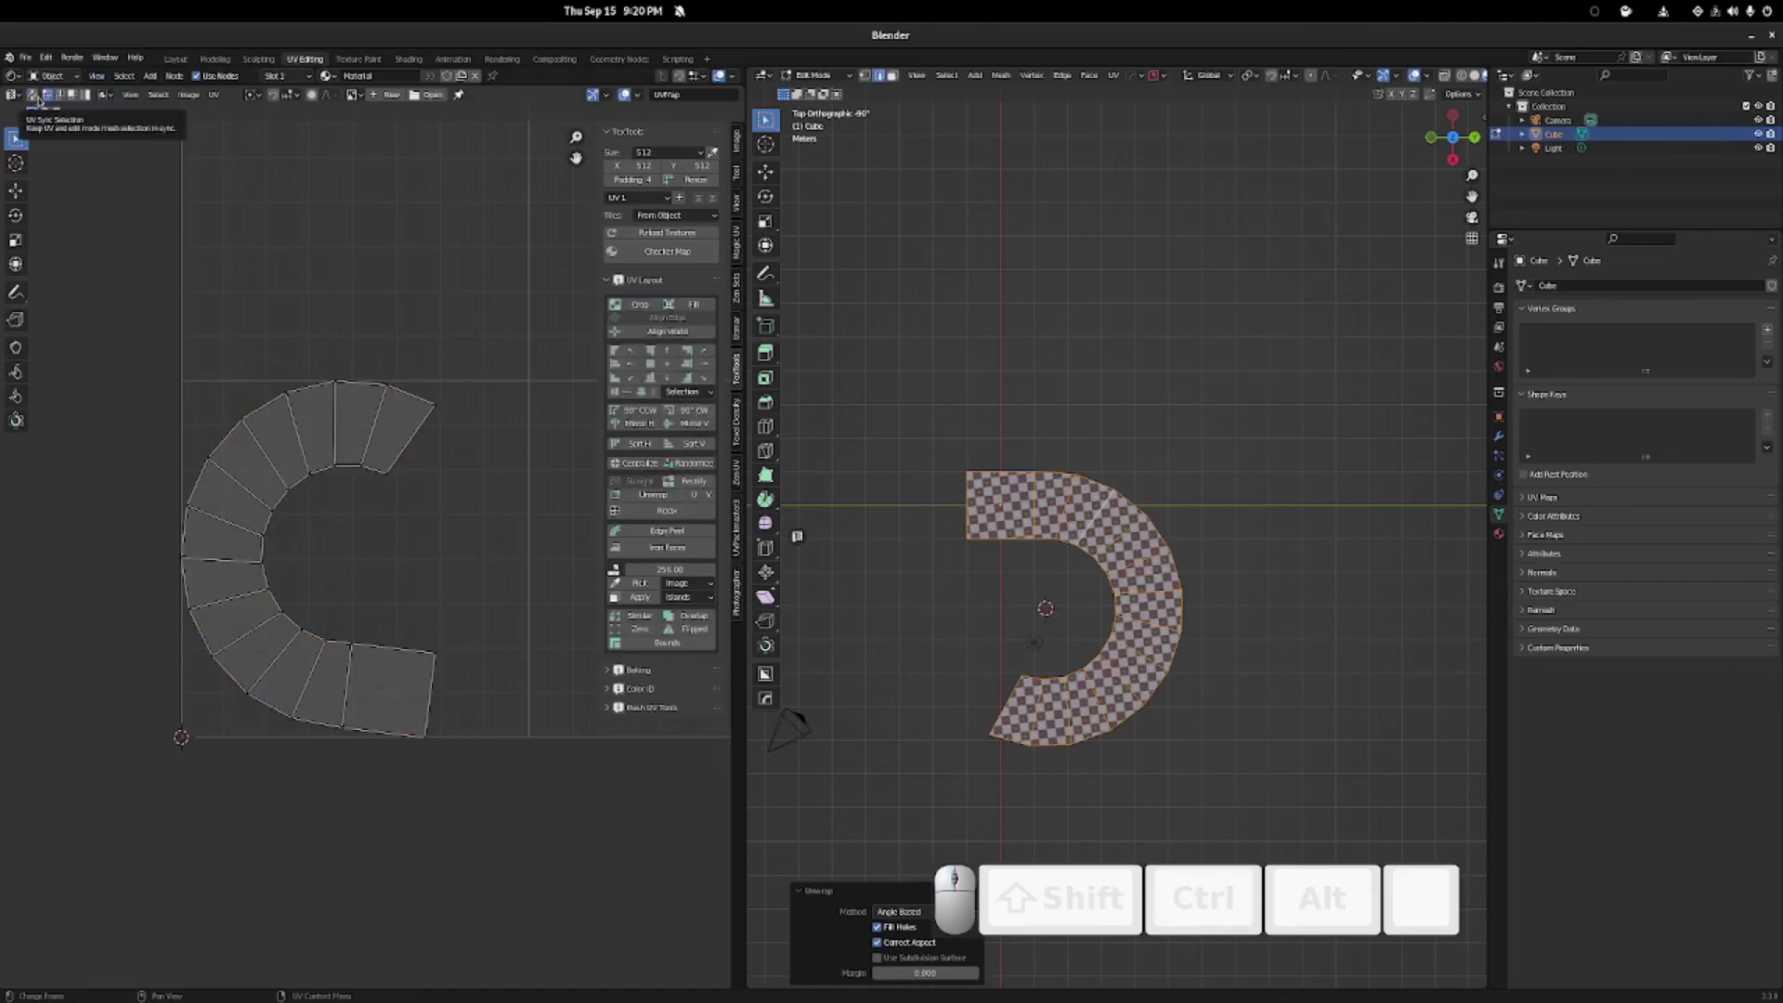
pyautogui.press('a')
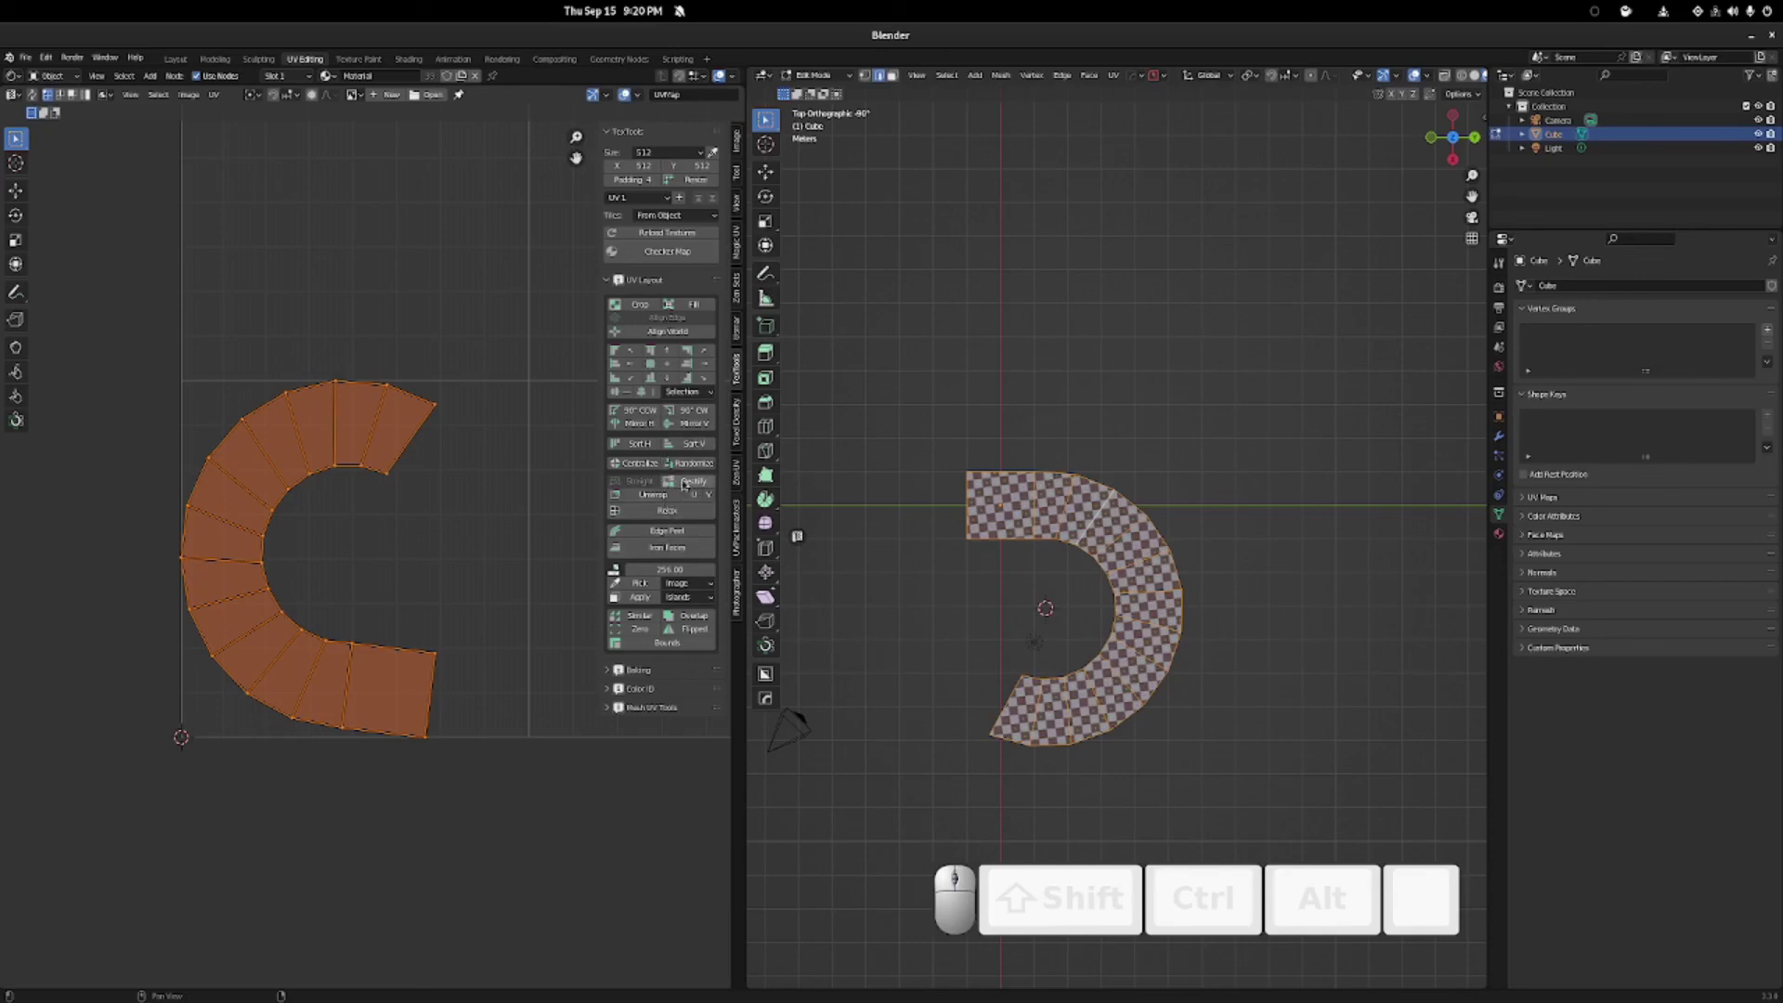
pyautogui.click(685, 482)
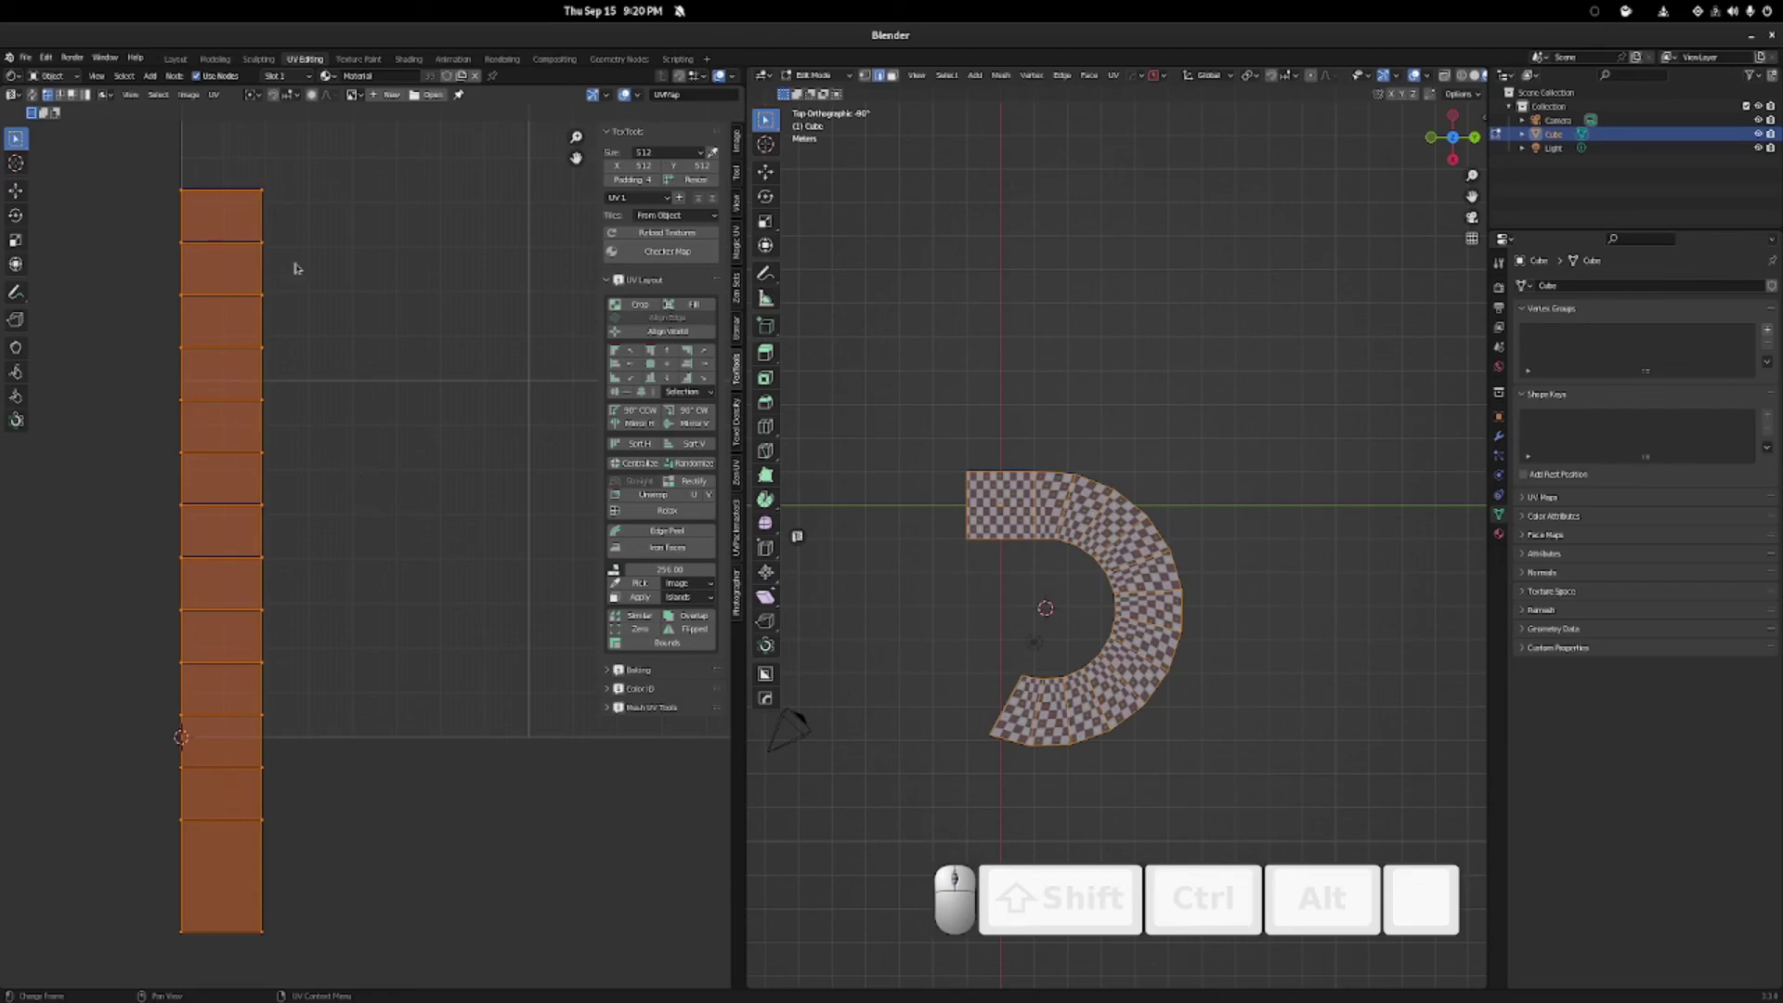
# Rotate the rectified strip 90°, scale it down and move it inside the UV tile.
pyautogui.press('r')
pyautogui.press('ctrl')
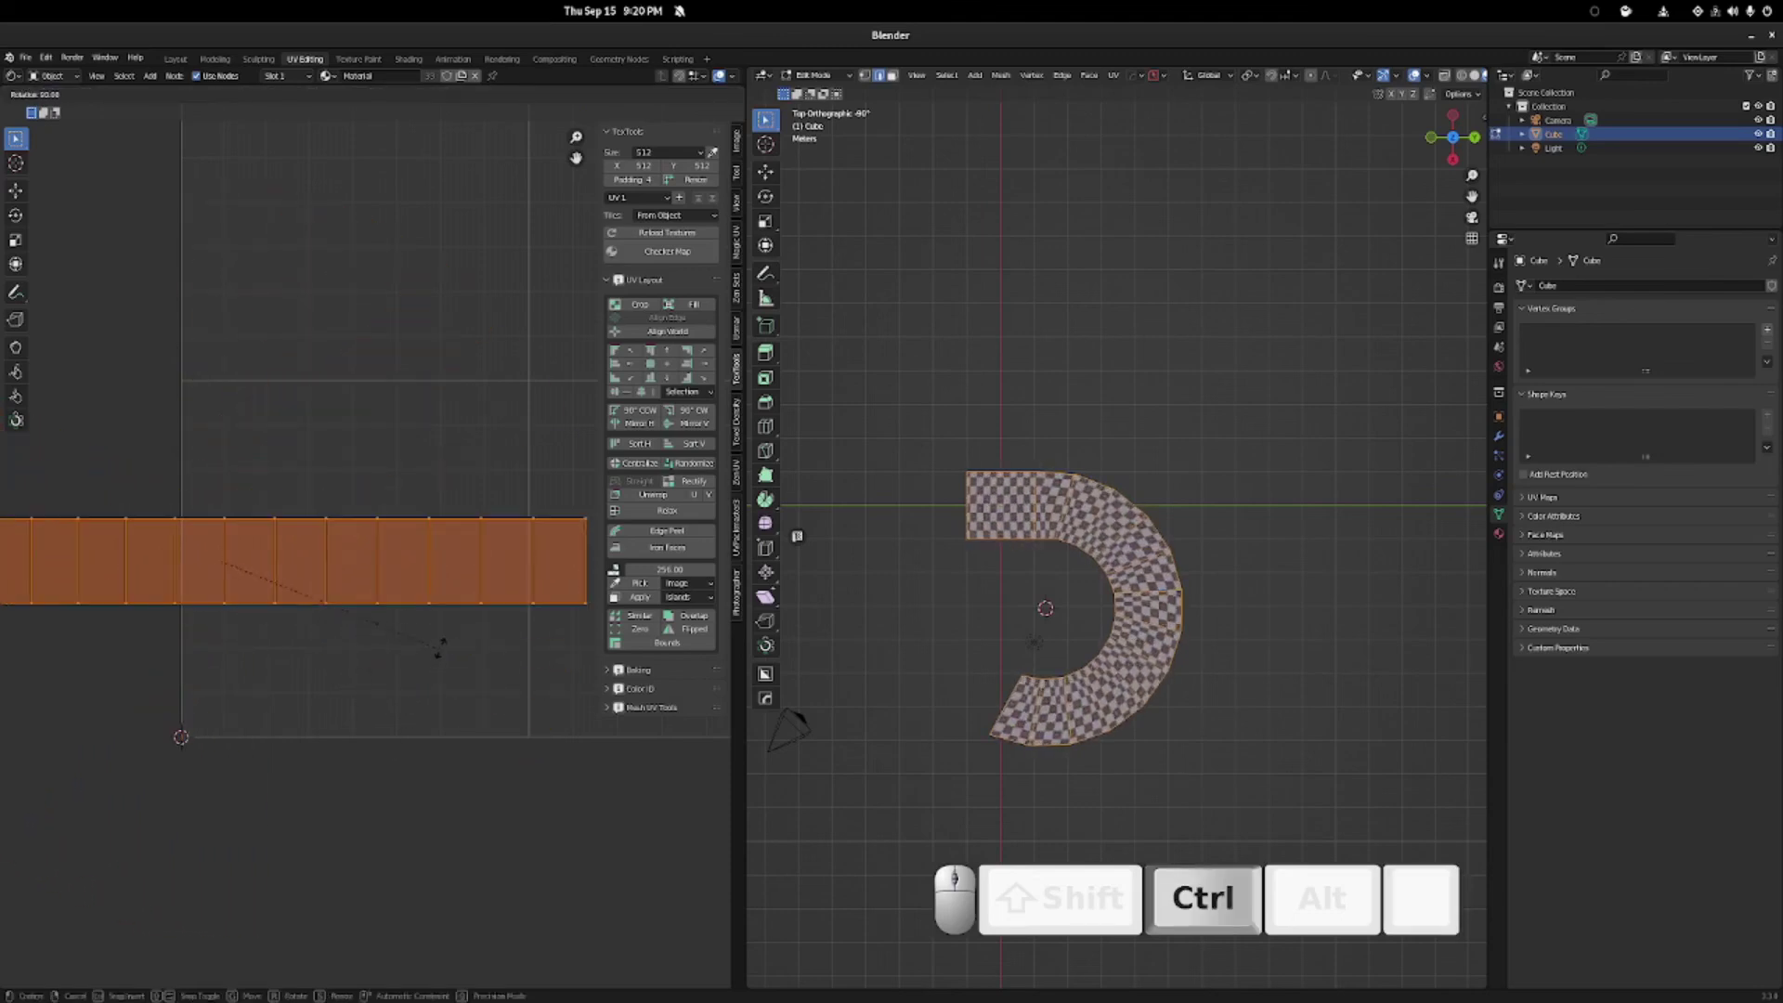
pyautogui.click(442, 644)
pyautogui.press('s')
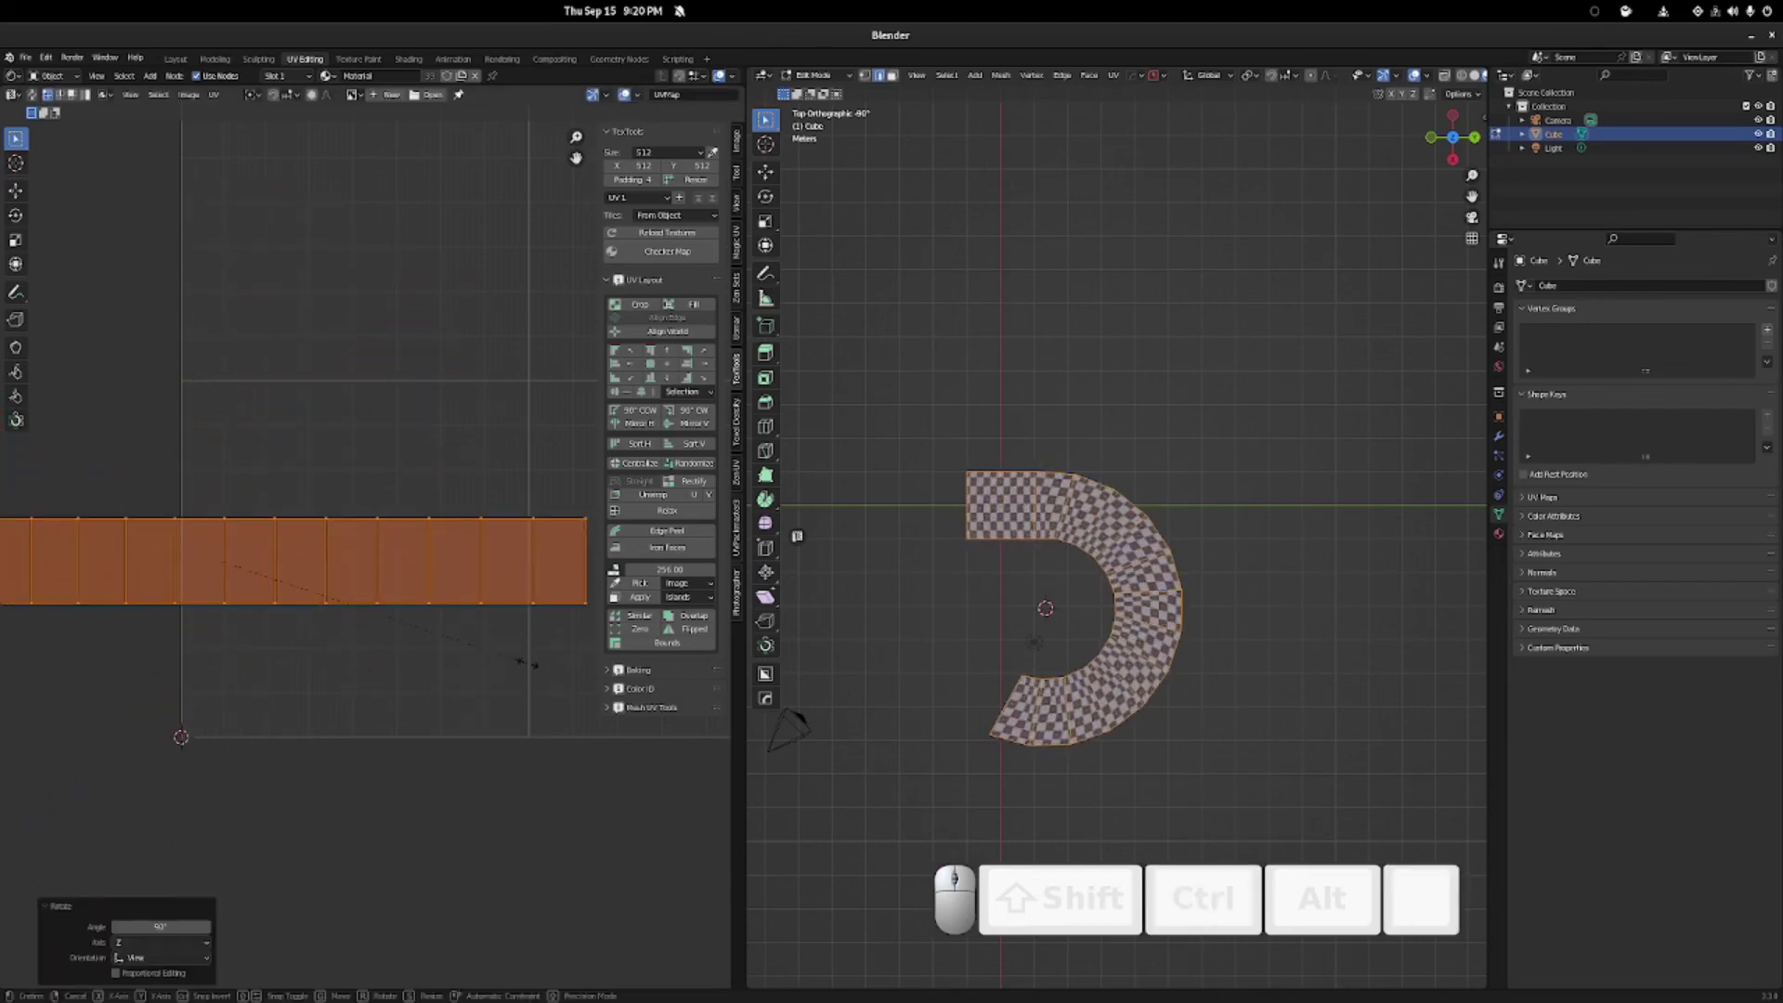
pyautogui.click(344, 580)
pyautogui.press('g')
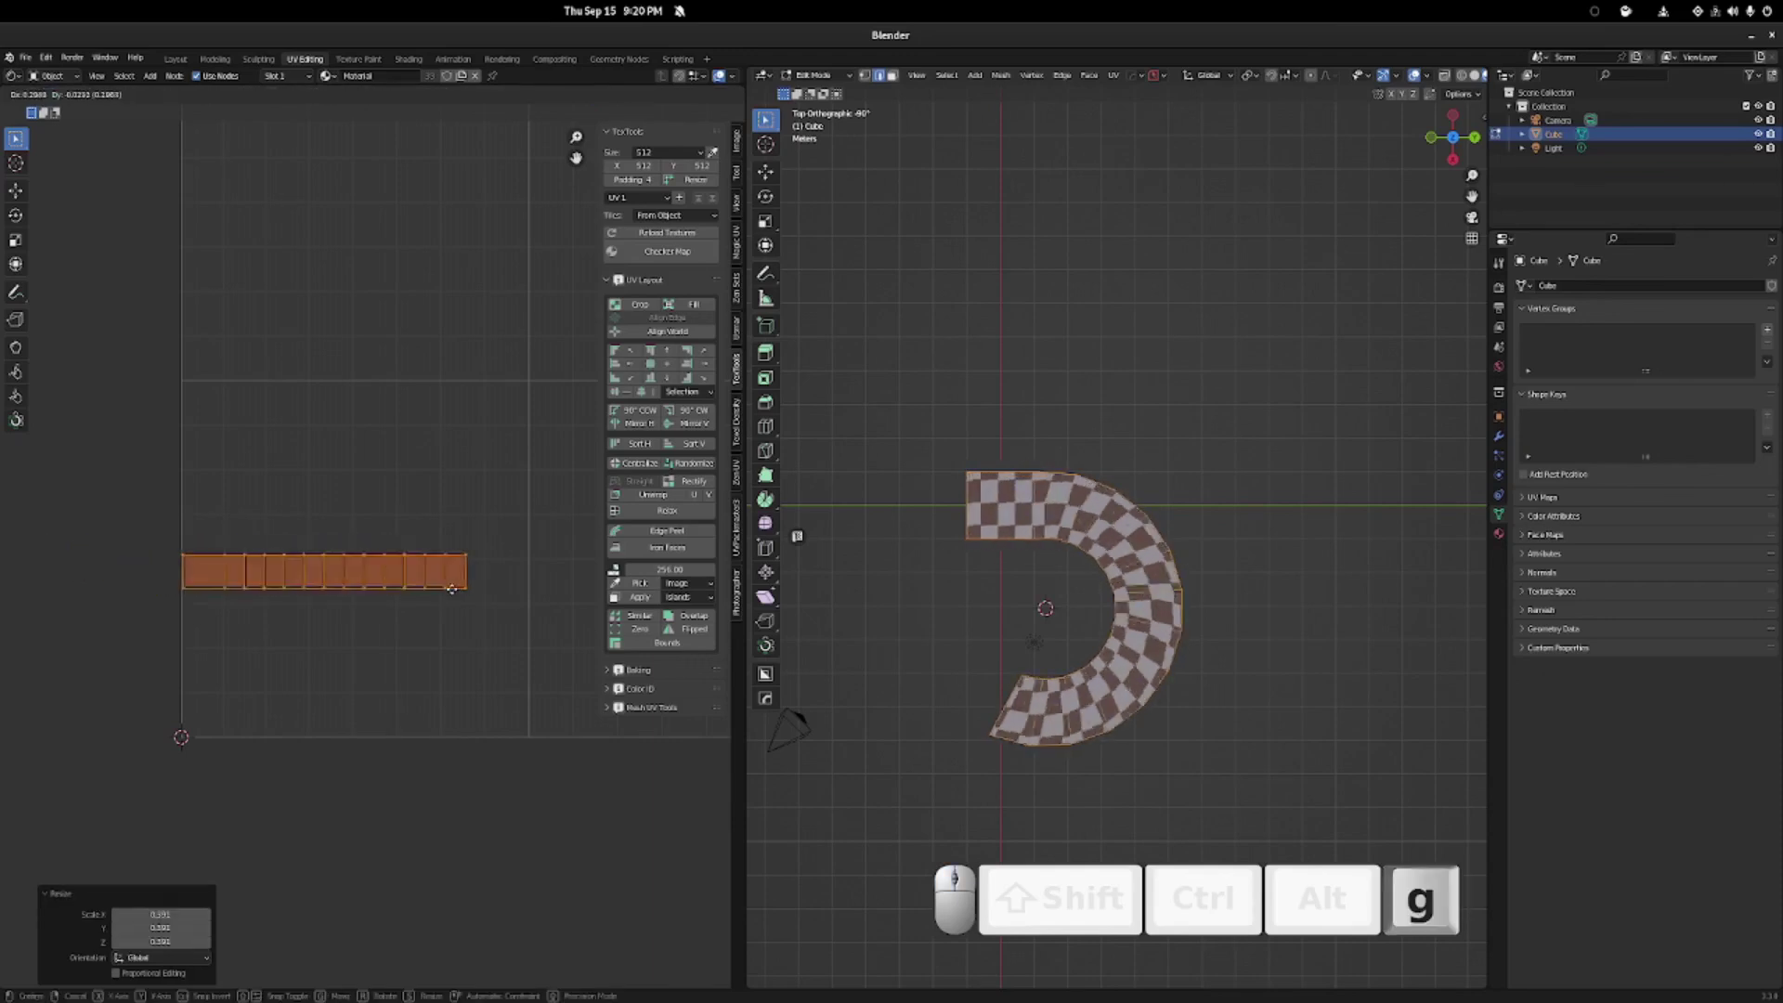
pyautogui.click(455, 576)
pyautogui.scroll(2, 1183, 649)
pyautogui.scroll(3, 1170, 641)
pyautogui.scroll(-5, 1105, 627)
pyautogui.press('Tab')
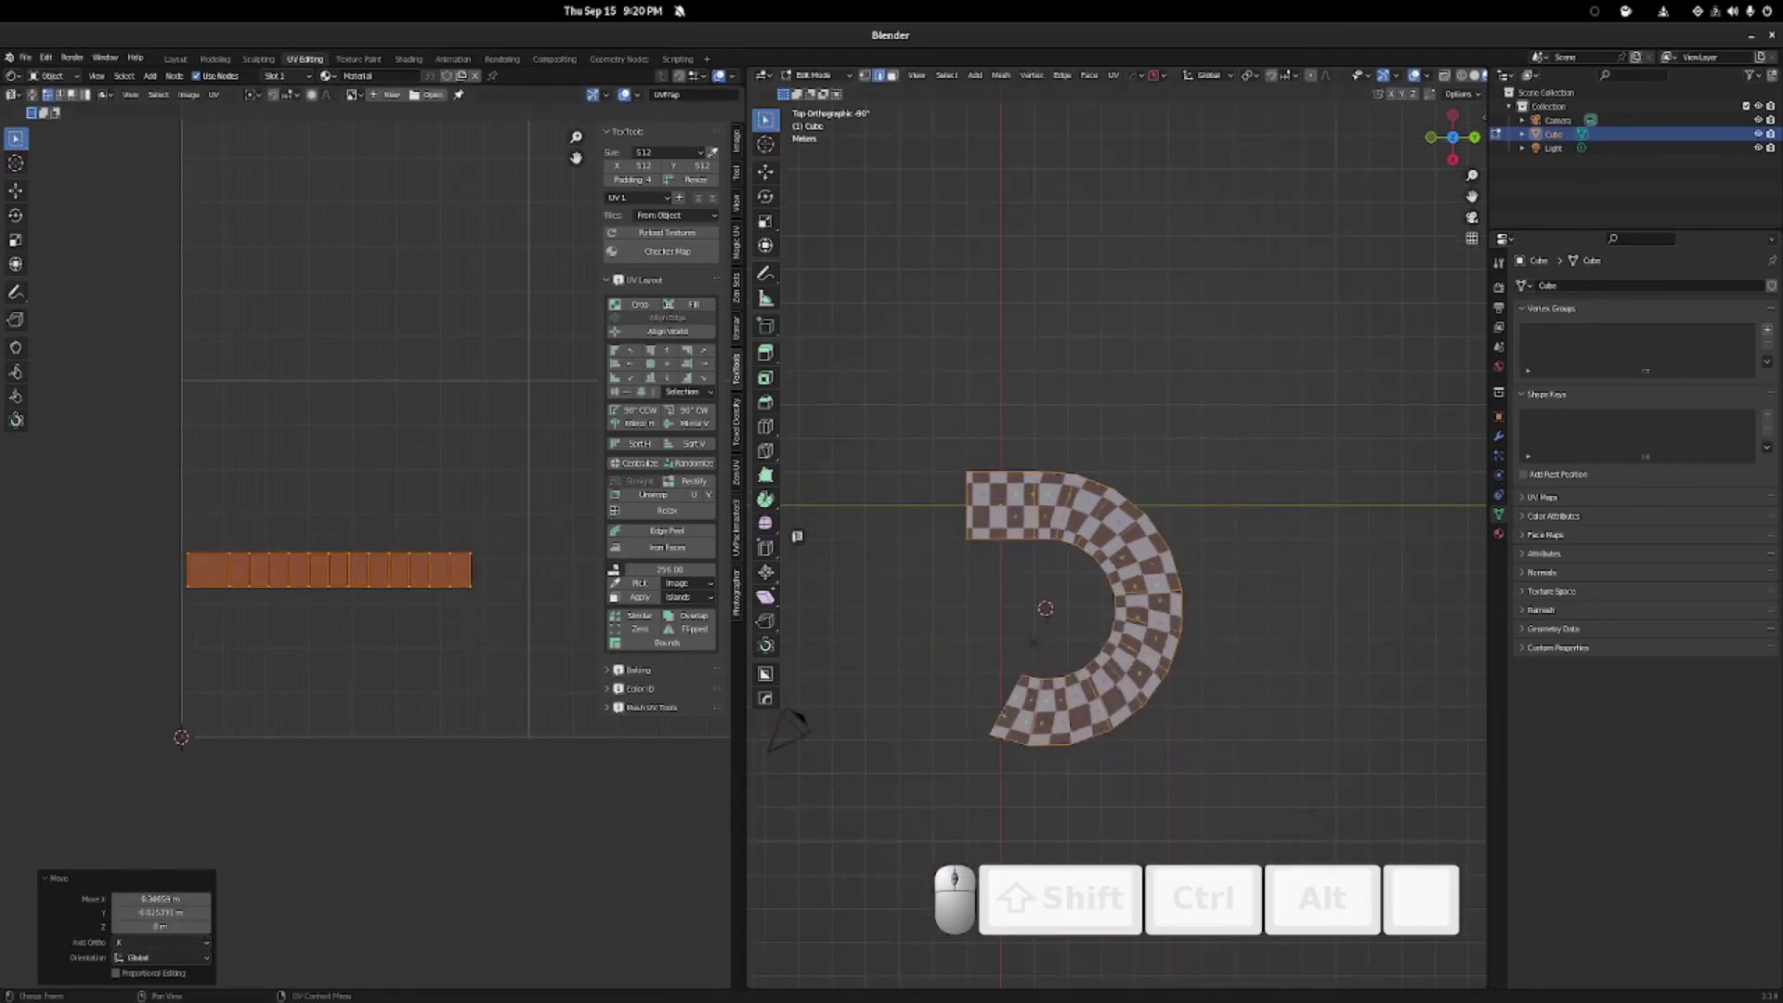